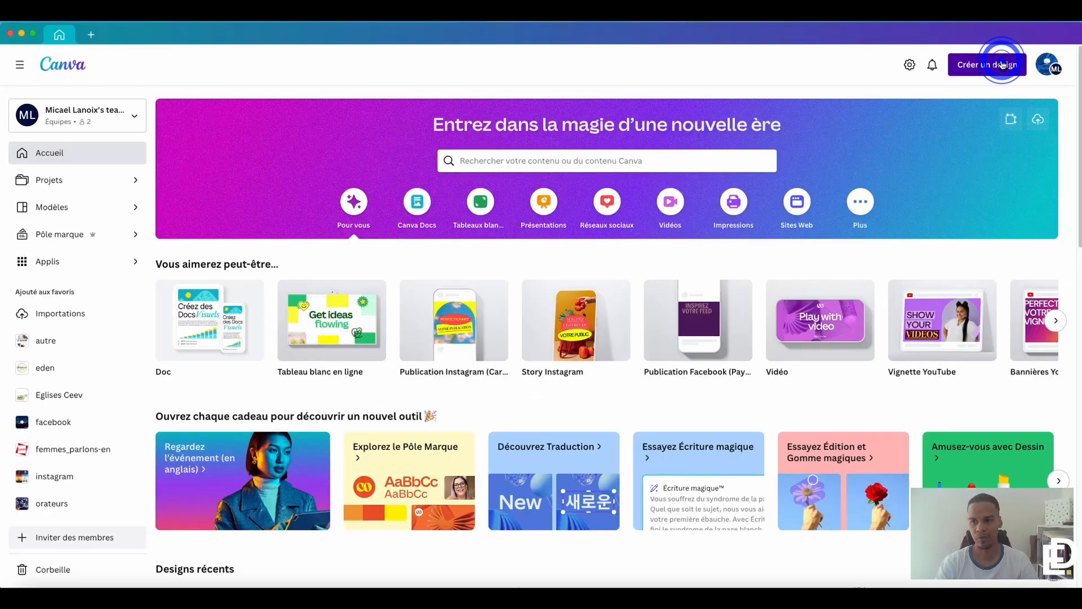
Step: Create a square Instagram post design and apply the recently used "Summer Party" template
{"action": "left_click", "coordinate": [1002, 64]}
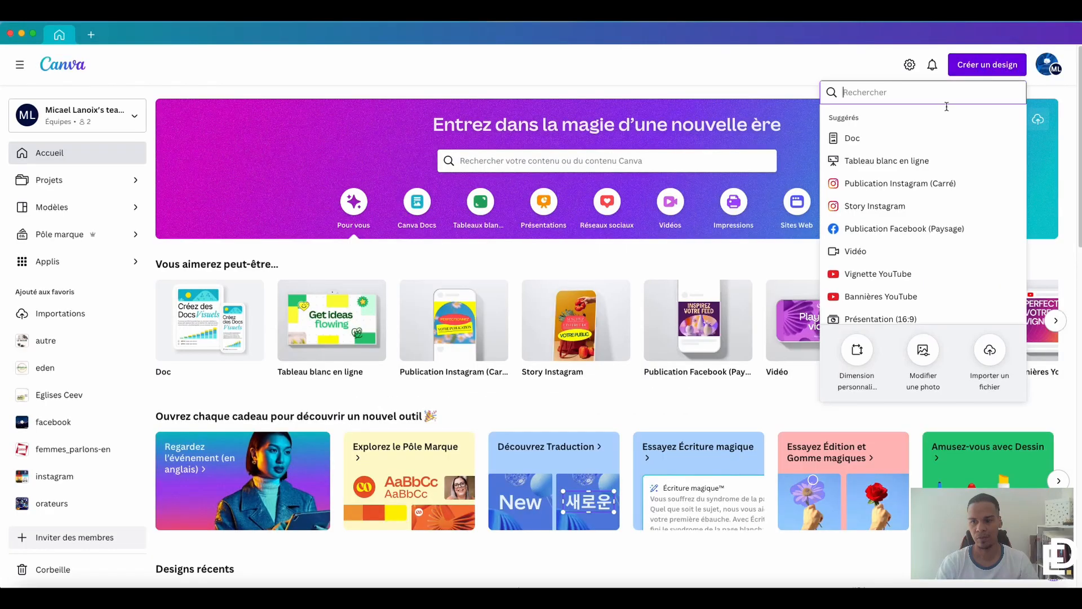
{"action": "left_click", "coordinate": [922, 183]}
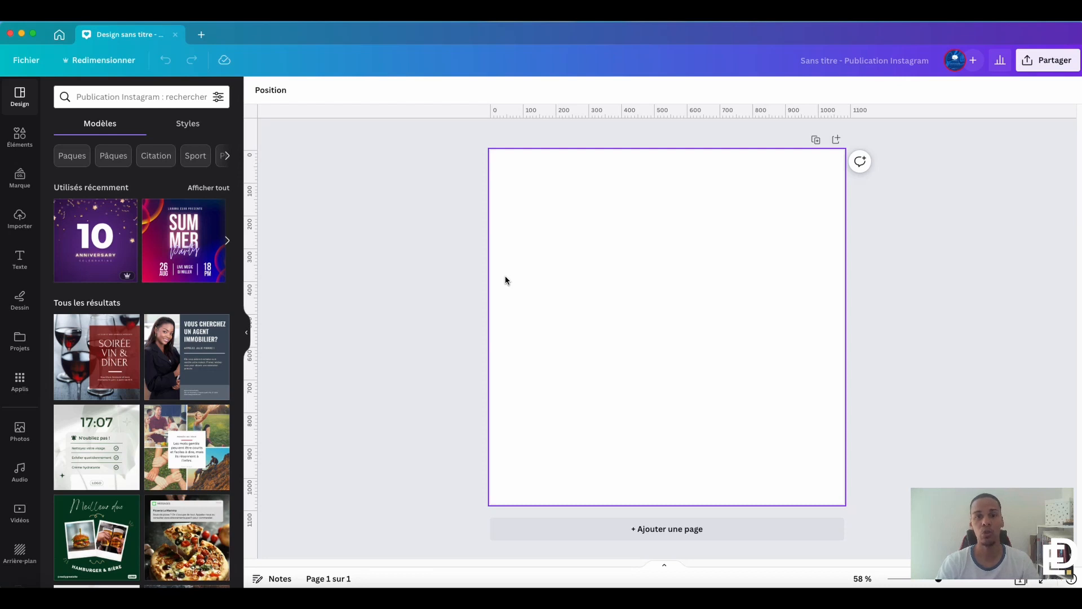
{"action": "left_click", "coordinate": [189, 248]}
{"action": "left_click", "coordinate": [738, 298]}
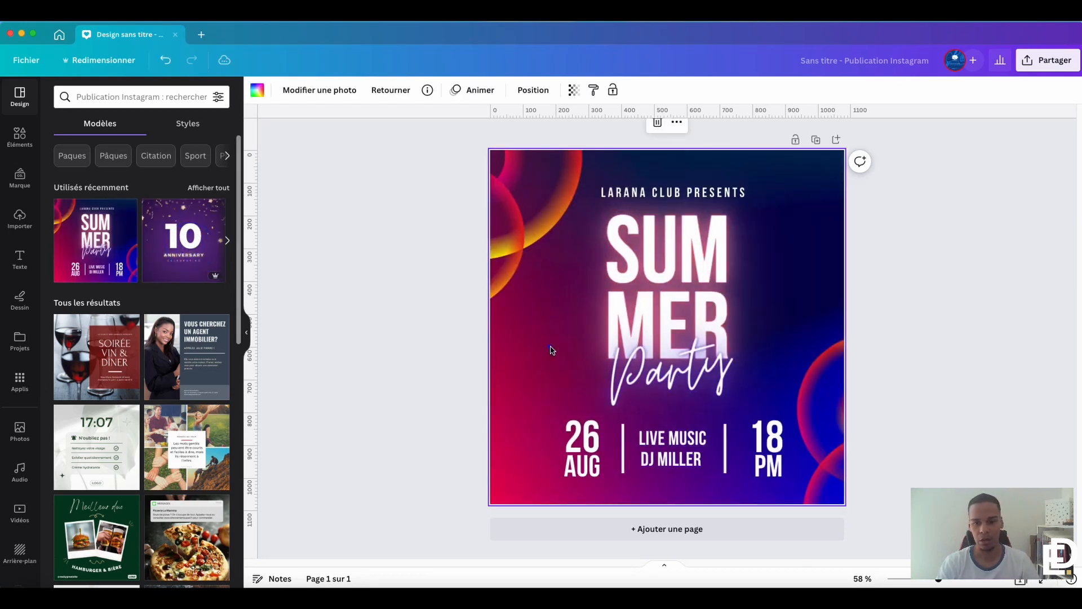
Step: Delete all the template's texts, divider lines and glowing circles, keeping only the red-to-blue background image
{"action": "left_click_drag", "start_coordinate": [407, 397], "coordinate": [889, 492]}
{"action": "key", "text": "Delete"}
{"action": "left_click", "coordinate": [681, 291]}
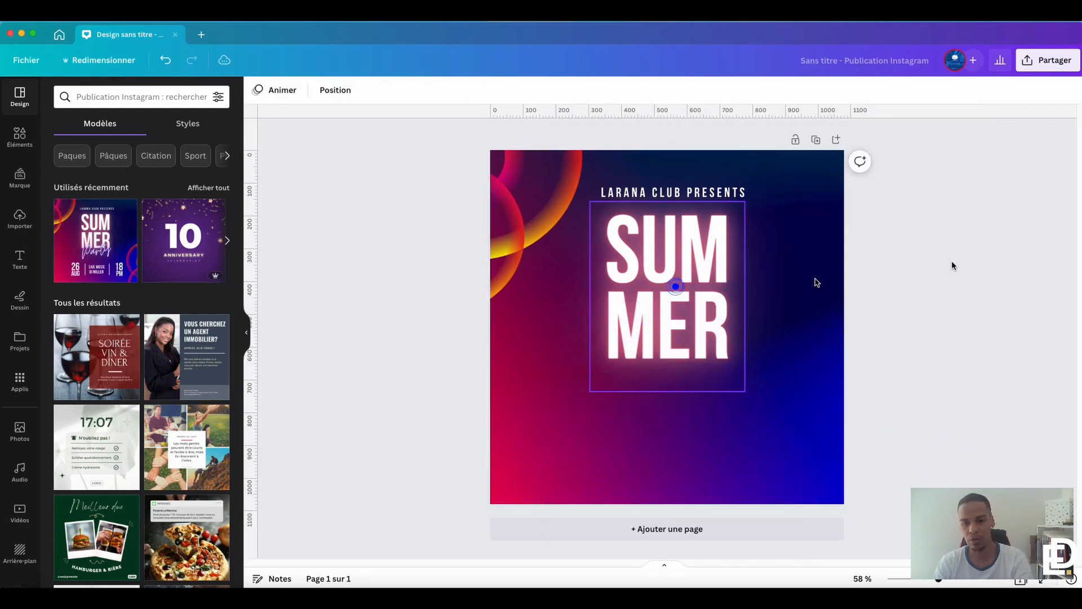
{"action": "key", "text": "Delete"}
{"action": "left_click", "coordinate": [674, 192]}
{"action": "key", "text": "Delete"}
{"action": "left_click", "coordinate": [544, 194]}
{"action": "key", "text": "Delete"}
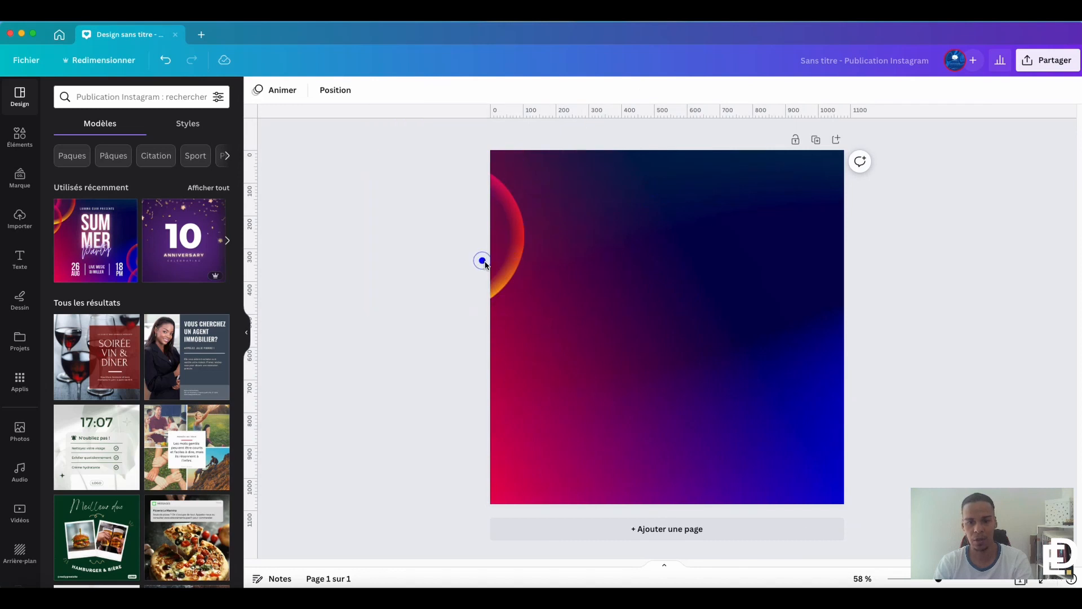
{"action": "left_click", "coordinate": [484, 261]}
{"action": "key", "text": "Delete"}
Step: Examine the background image's colours and the available photo filters and effects
{"action": "left_click", "coordinate": [716, 252]}
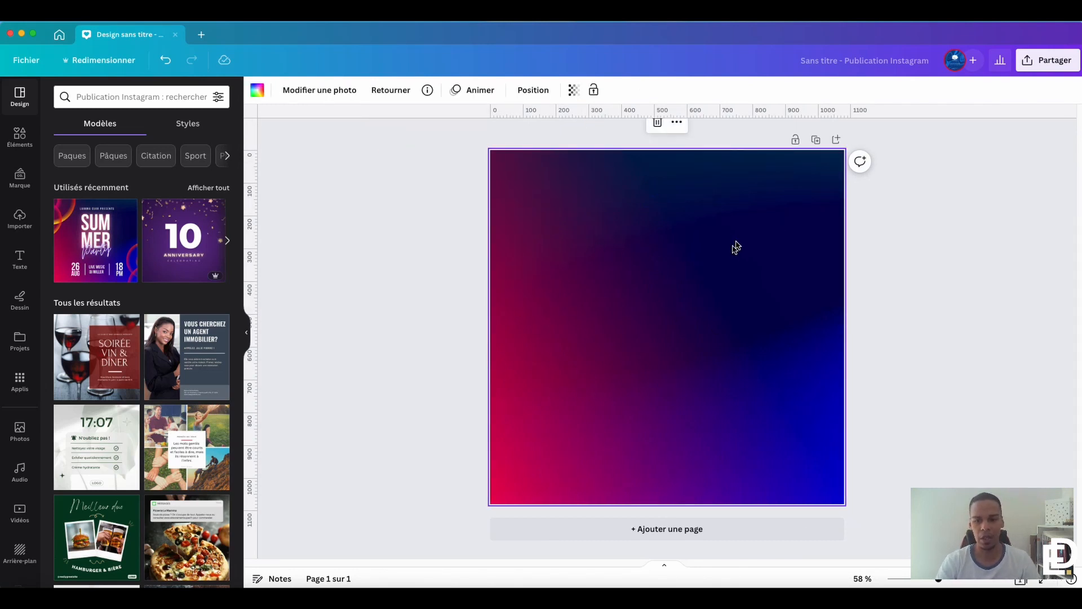
{"action": "left_click", "coordinate": [257, 93]}
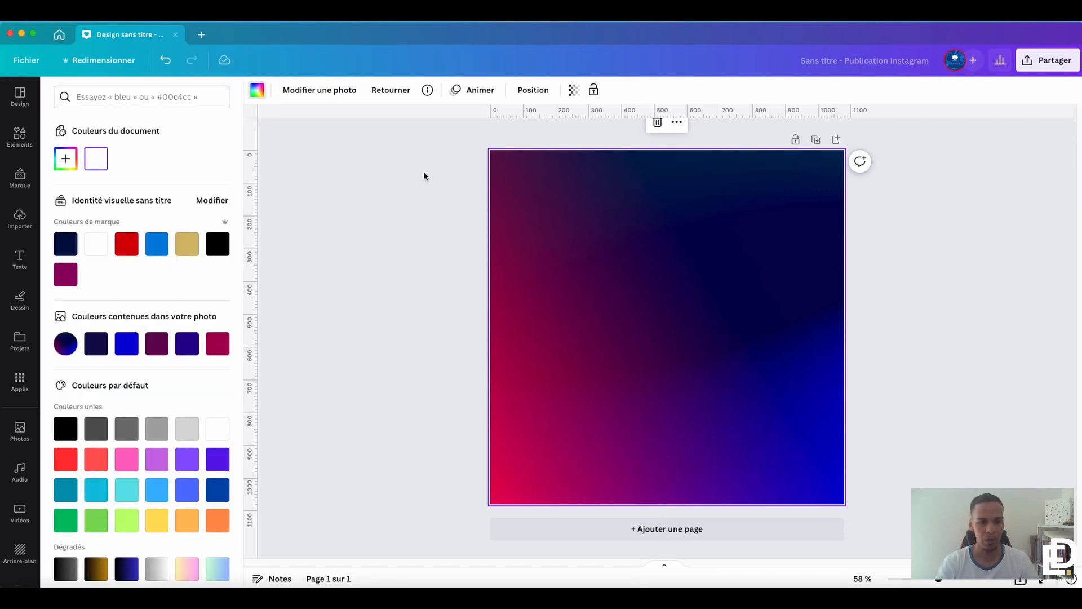
{"action": "left_click", "coordinate": [303, 96]}
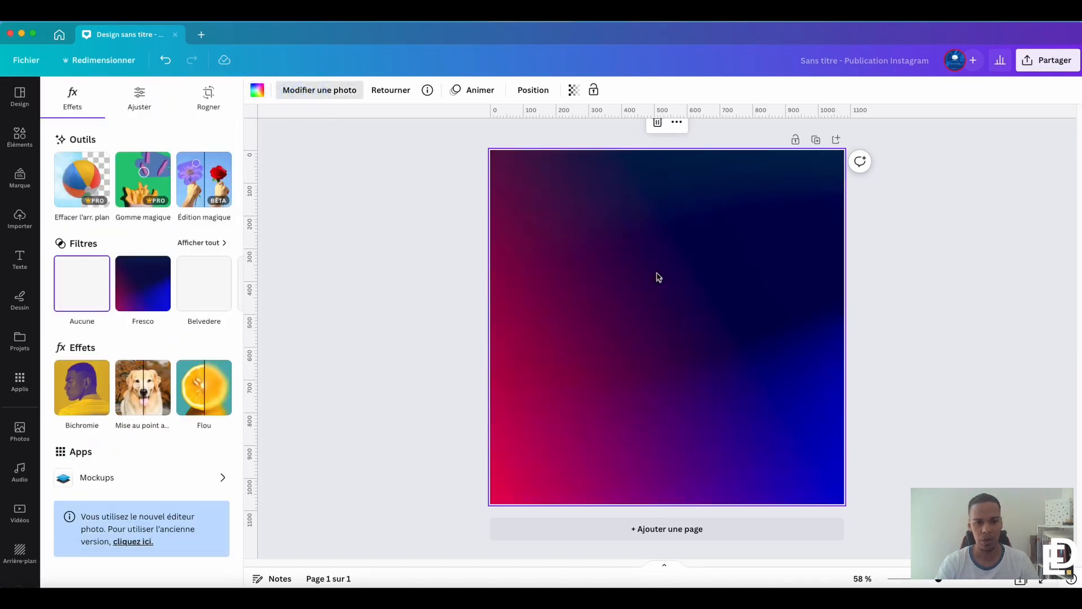
{"action": "left_click", "coordinate": [676, 250]}
{"action": "mouse_move", "coordinate": [232, 276]}
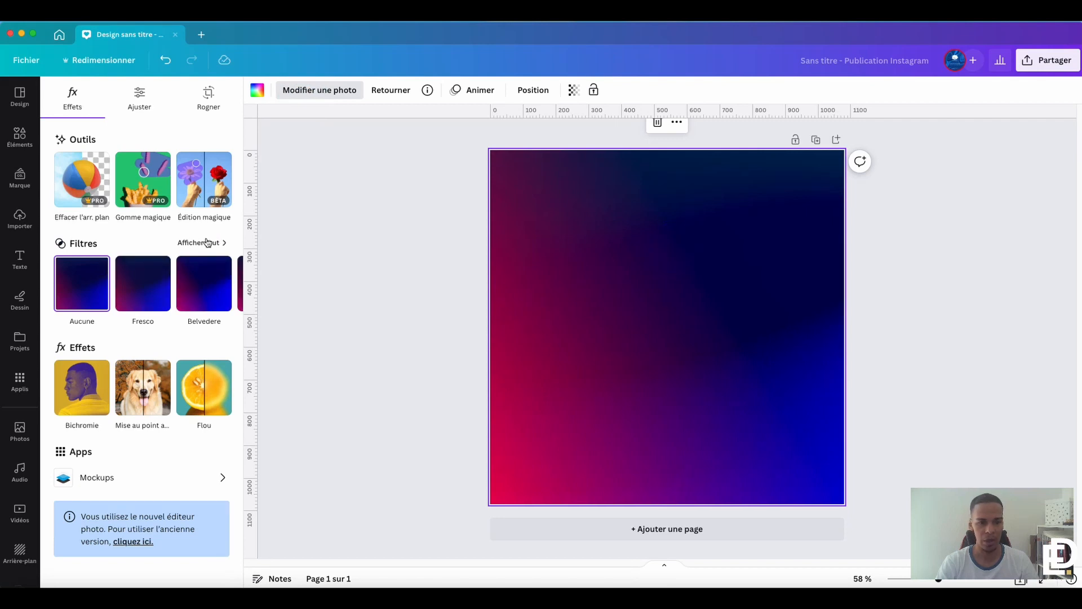
{"action": "left_click", "coordinate": [208, 242]}
{"action": "left_click", "coordinate": [51, 88]}
{"action": "left_click", "coordinate": [652, 270]}
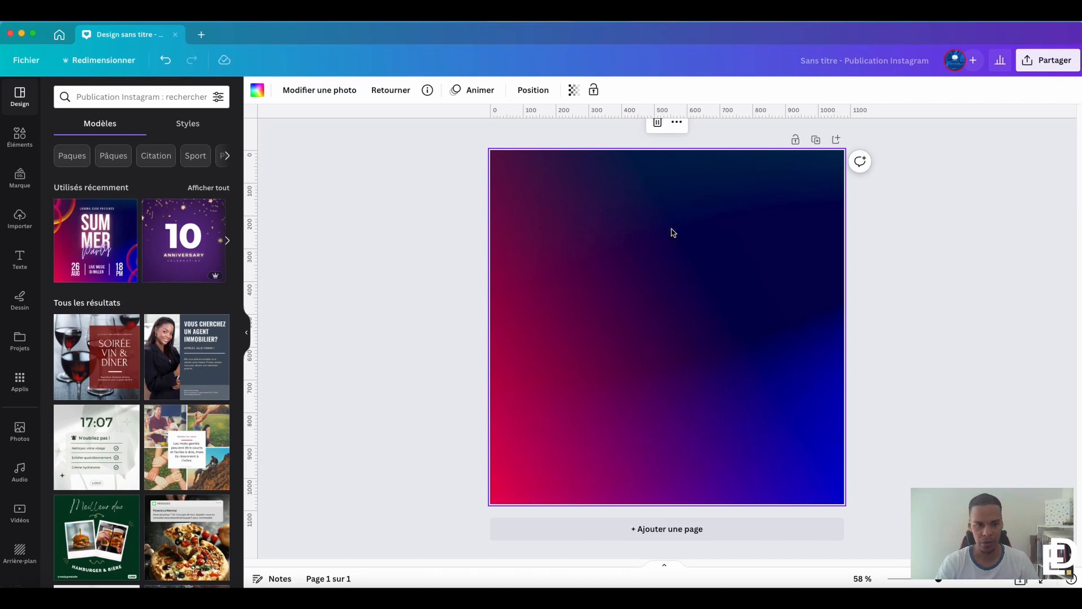
Step: Add a blank second page to the design and select its background
{"action": "left_click", "coordinate": [697, 528]}
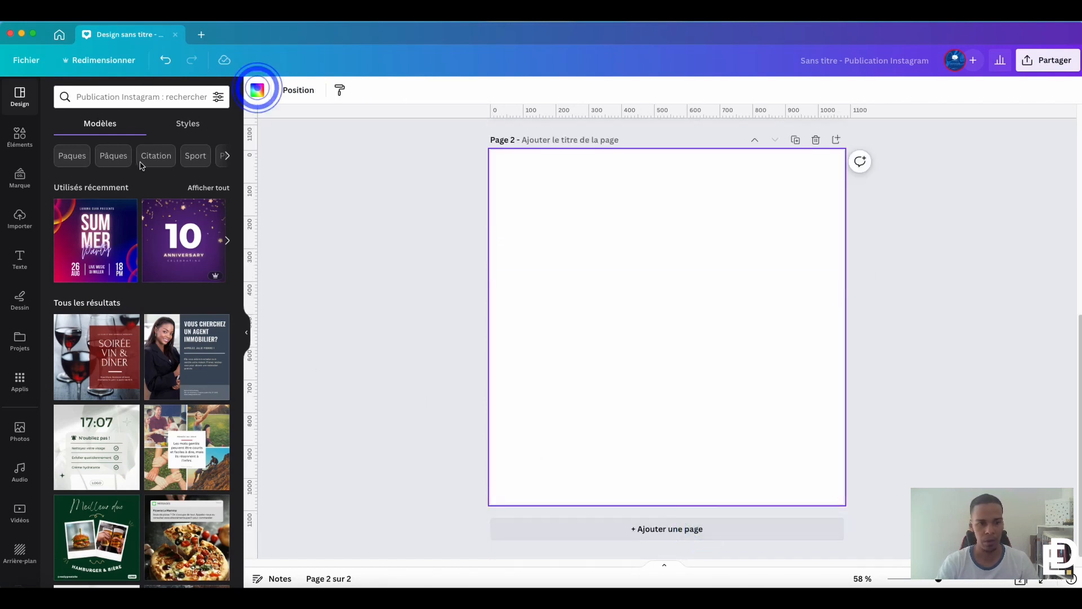
{"action": "left_click", "coordinate": [340, 194]}
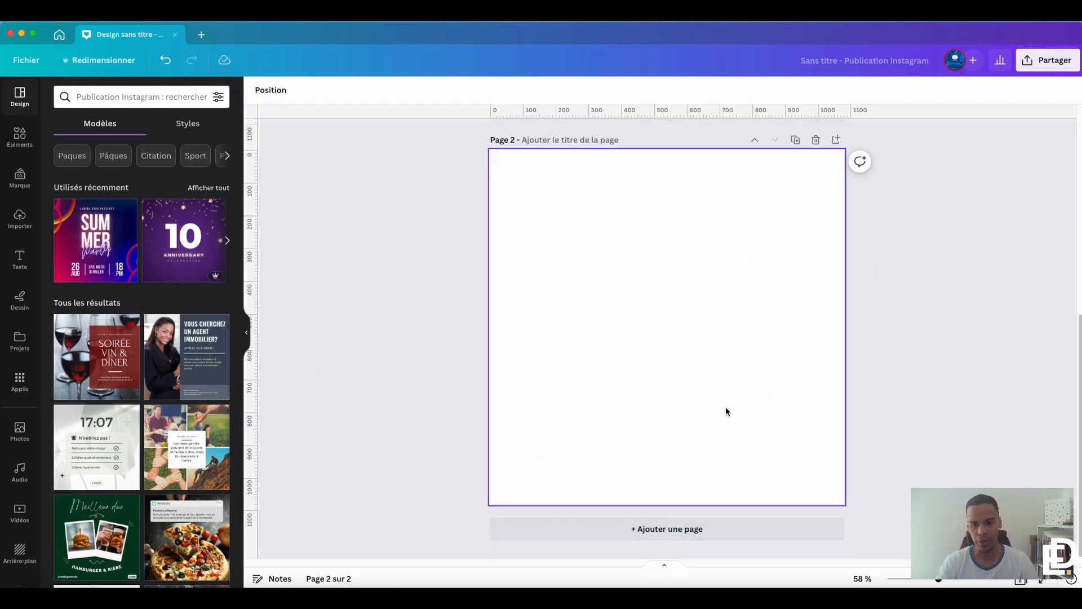
{"action": "left_click", "coordinate": [658, 269]}
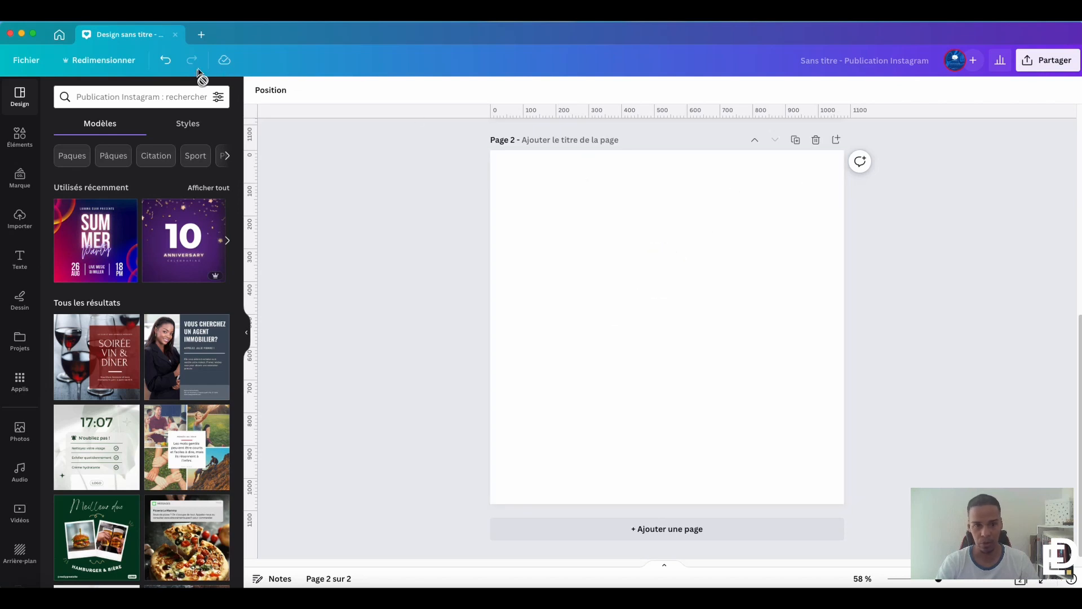
{"action": "left_click", "coordinate": [580, 226]}
{"action": "left_click", "coordinate": [674, 256]}
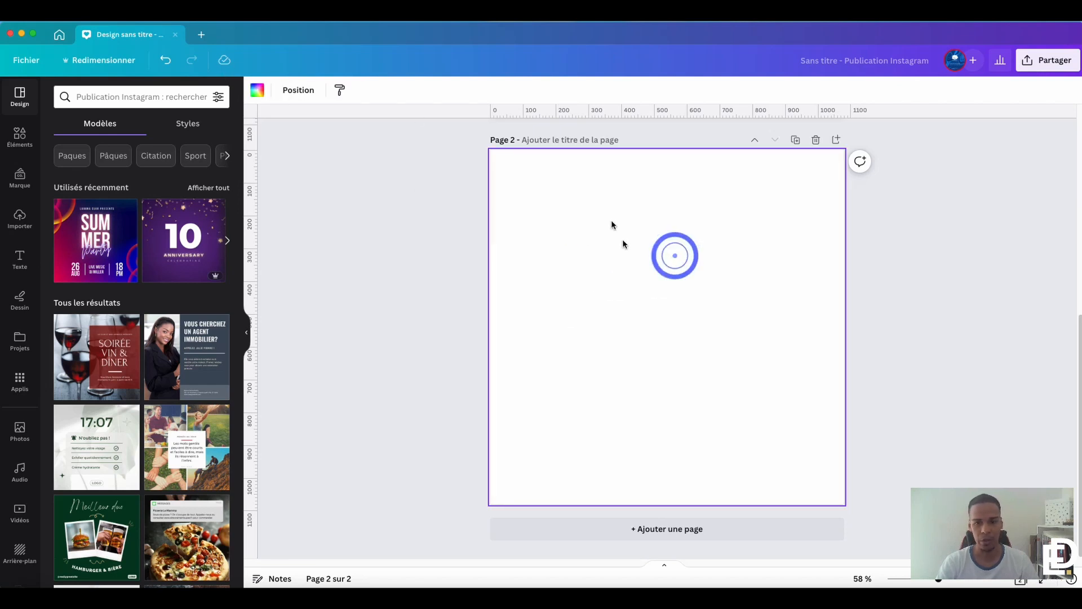
Step: Give page 2 a two-colour gradient background, compare the gradient styles, and keep the radial one spreading from the upper-left corner
{"action": "left_click", "coordinate": [257, 90]}
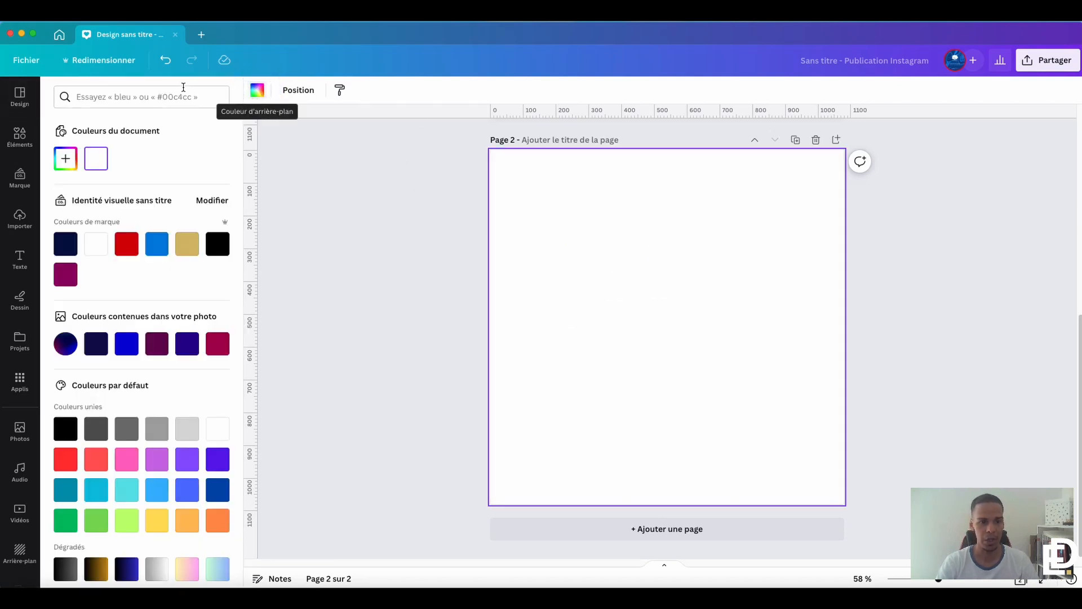
{"action": "left_click", "coordinate": [66, 159]}
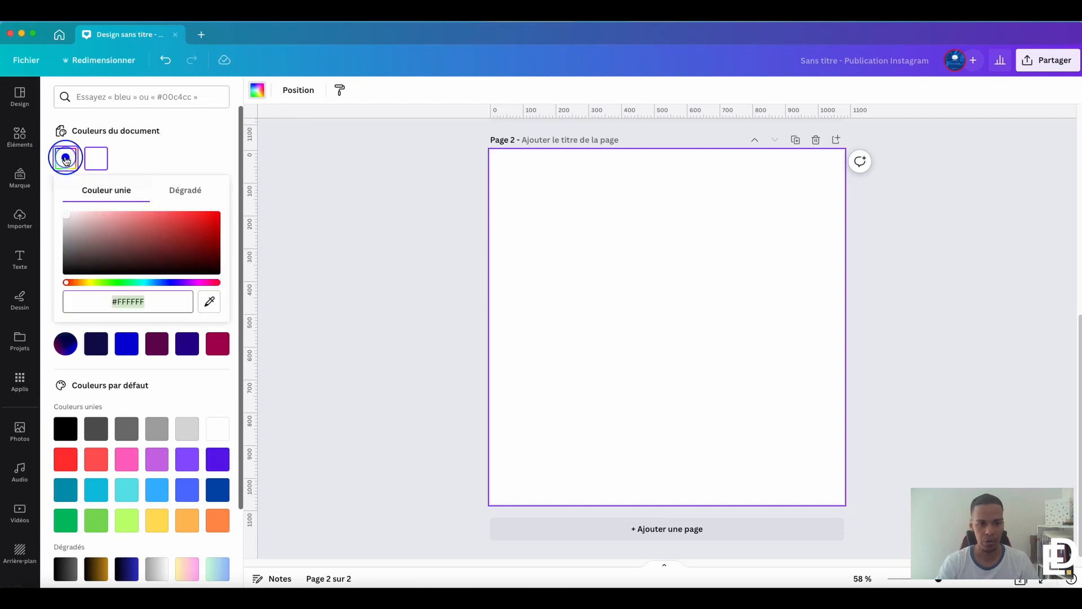
{"action": "left_click", "coordinate": [195, 192]}
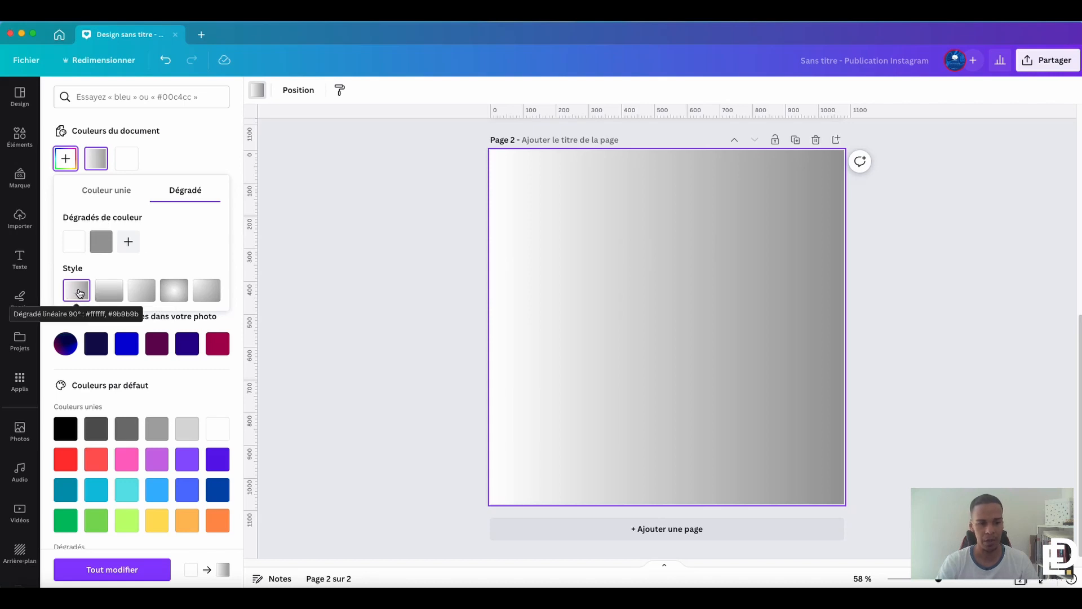
{"action": "left_click", "coordinate": [109, 287]}
{"action": "left_click", "coordinate": [141, 288]}
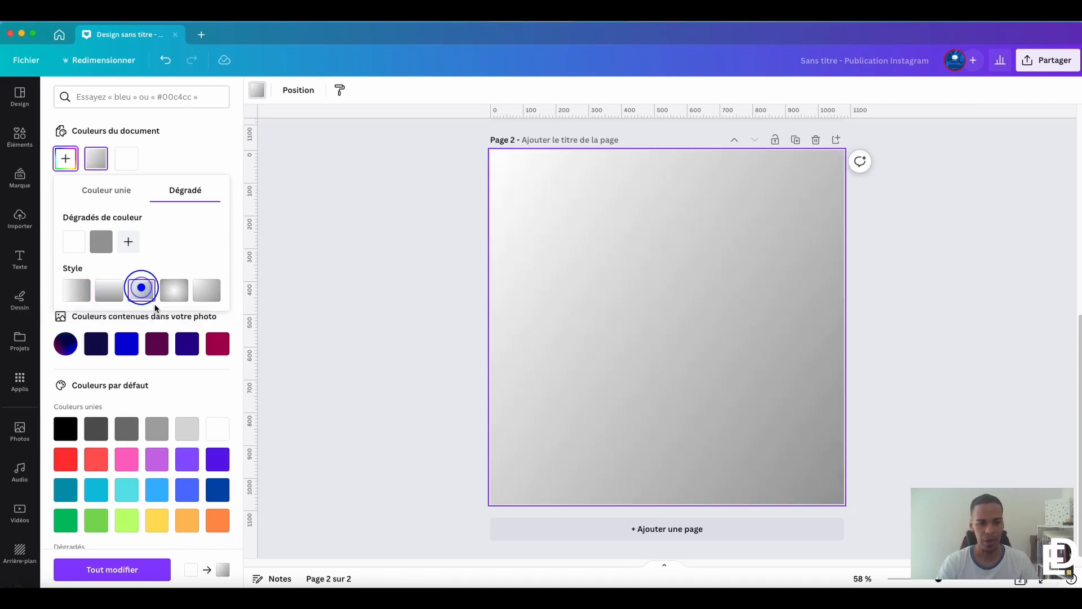
{"action": "left_click", "coordinate": [172, 289]}
{"action": "left_click", "coordinate": [207, 288]}
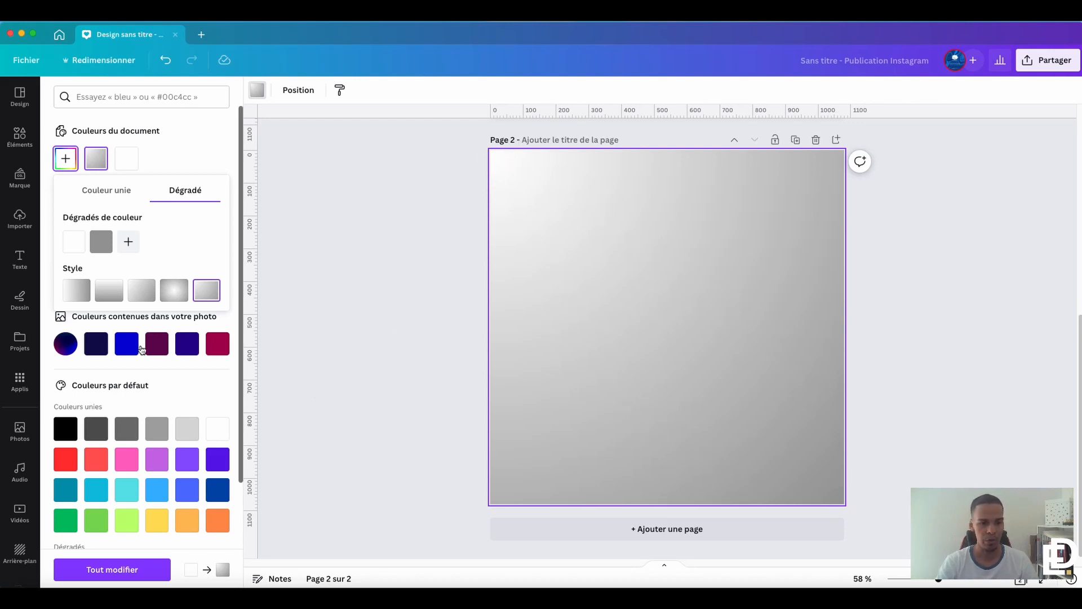
Step: Set the gradient's first colour to pinkish red #E7035A, sampled from the lower-left corner of page 1's background
{"action": "scroll", "coordinate": [488, 242], "scroll_direction": "up", "scroll_amount": 5}
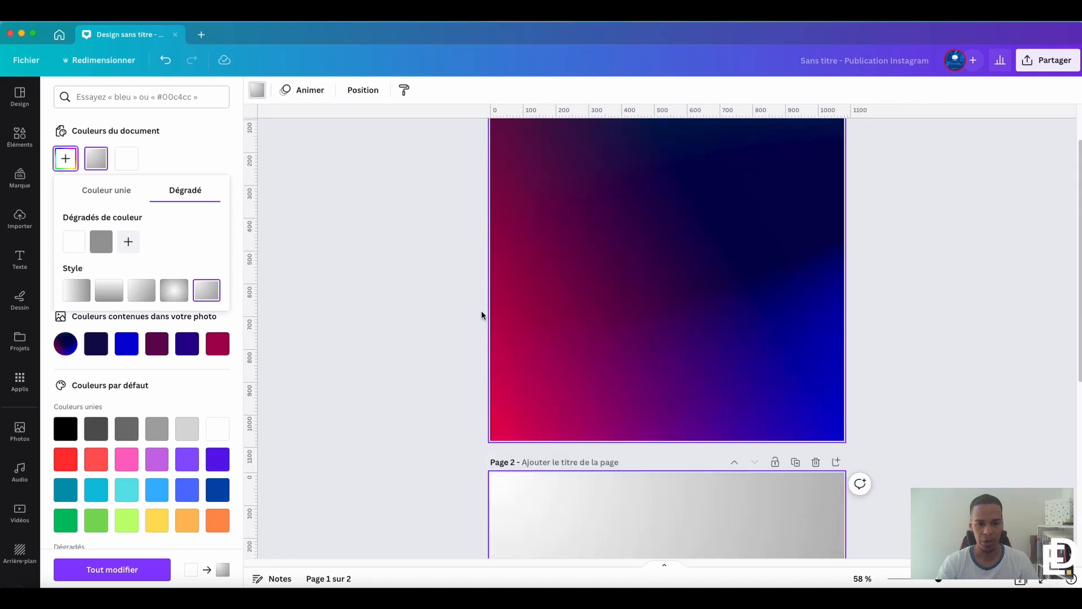
{"action": "scroll", "coordinate": [481, 315], "scroll_direction": "down", "scroll_amount": 3}
{"action": "scroll", "coordinate": [526, 218], "scroll_direction": "up", "scroll_amount": 3}
{"action": "scroll", "coordinate": [532, 326], "scroll_direction": "down", "scroll_amount": 3}
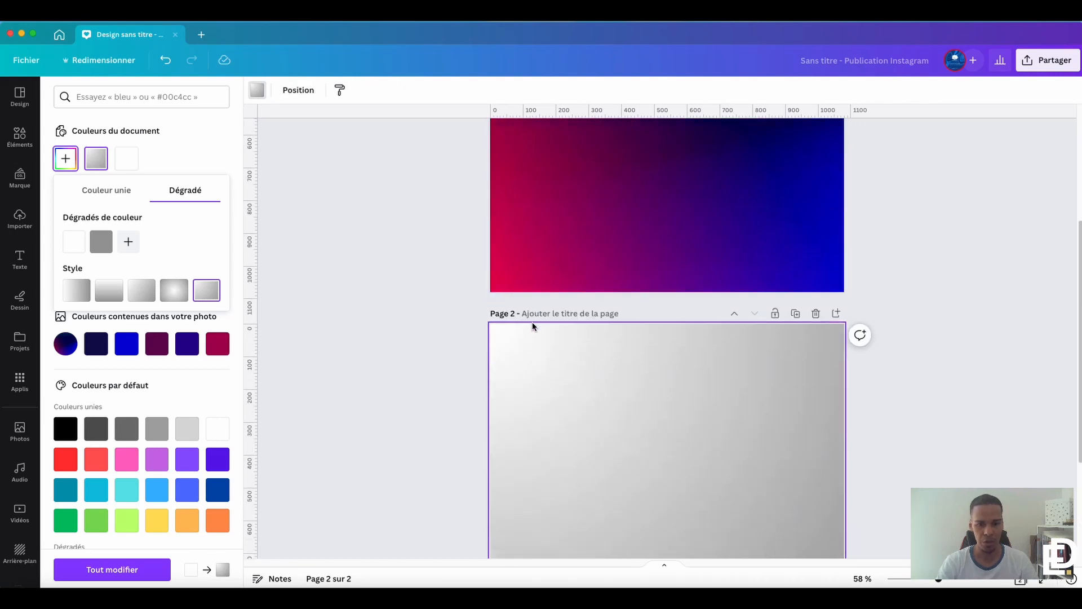
{"action": "scroll", "coordinate": [532, 322], "scroll_direction": "down", "scroll_amount": 1}
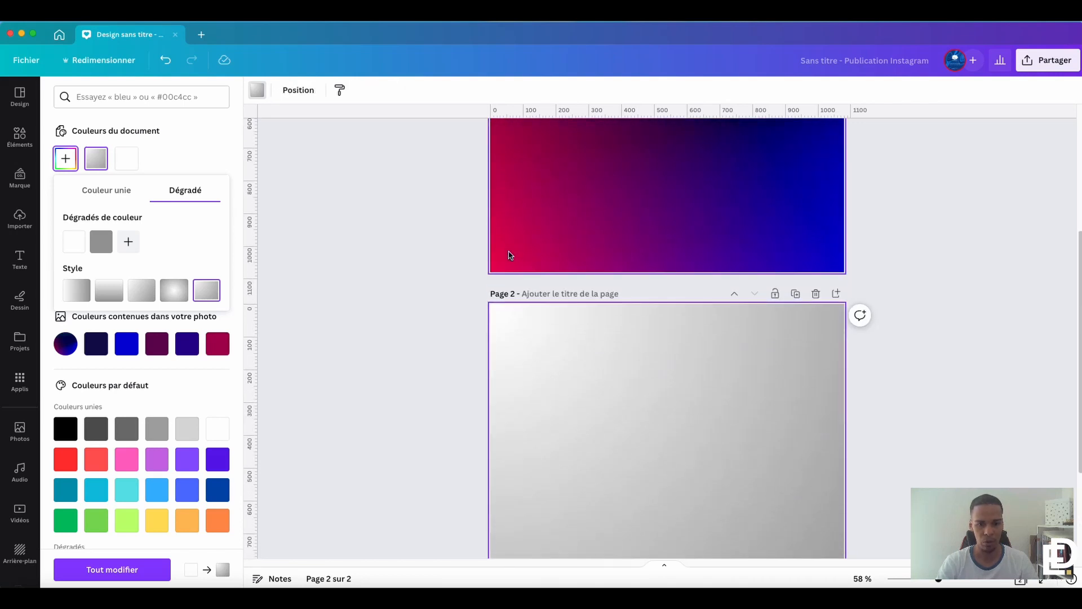
{"action": "left_click", "coordinate": [73, 242]}
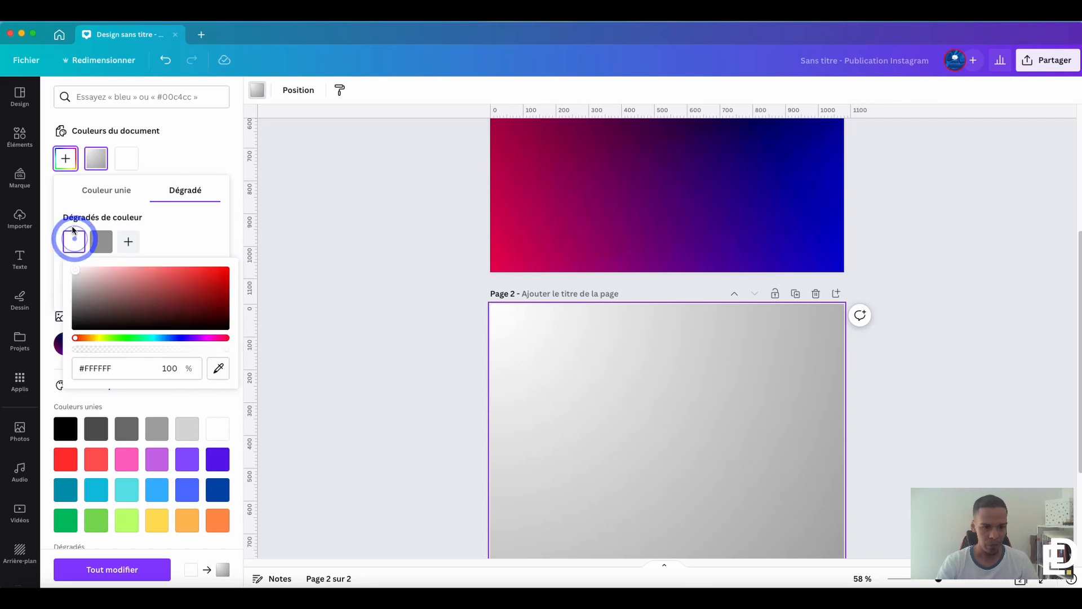
{"action": "left_click", "coordinate": [217, 369]}
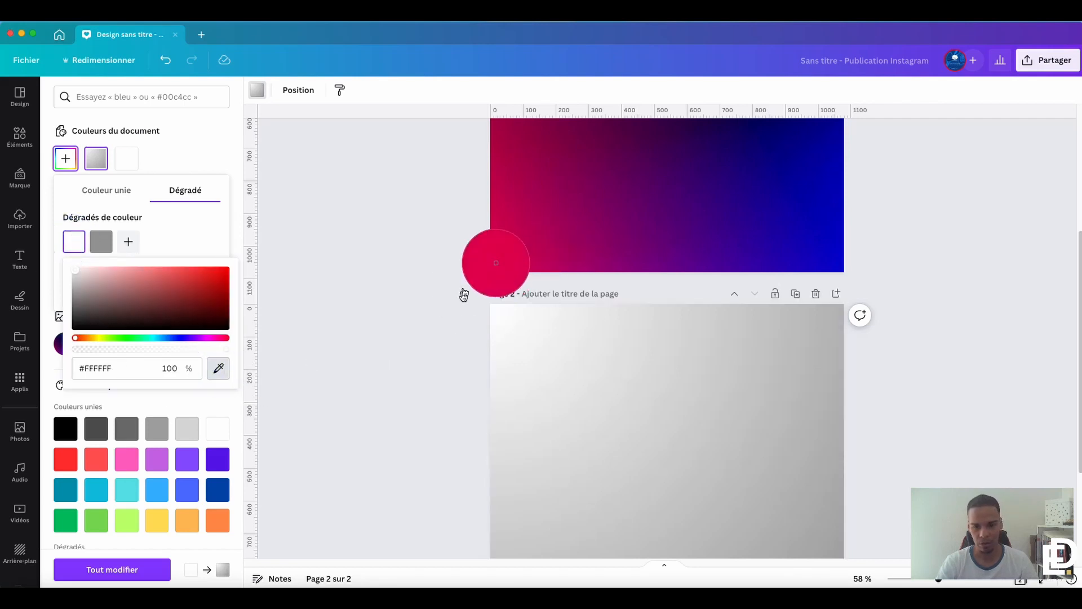
{"action": "left_click", "coordinate": [491, 274]}
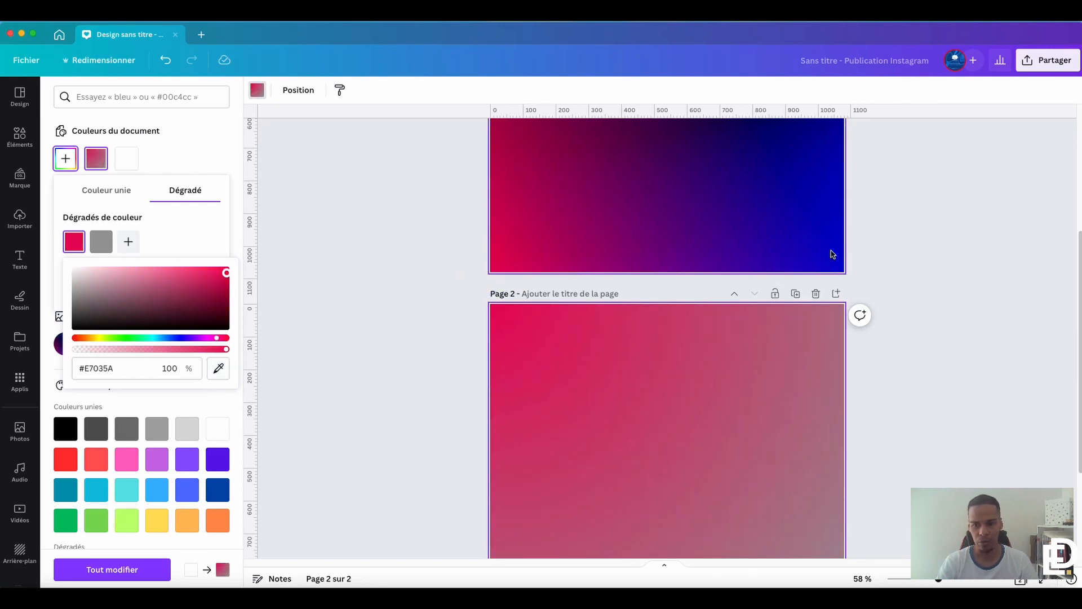
Step: Set the gradient's second colour to blue #0501D0, sampled from the lower-right corner of page 1's background
{"action": "left_click", "coordinate": [101, 241]}
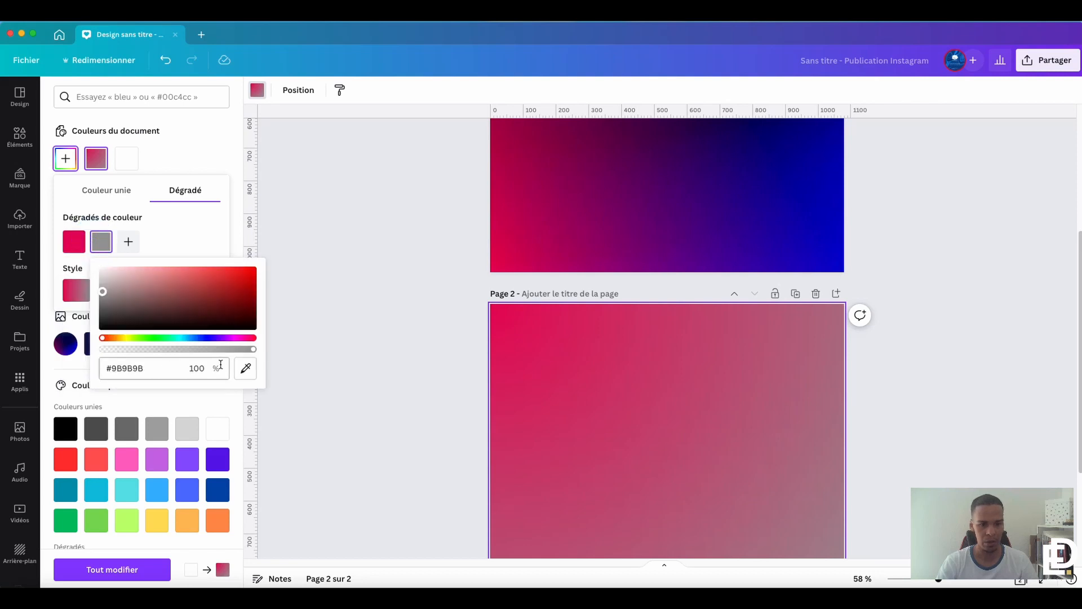
{"action": "left_click", "coordinate": [244, 368]}
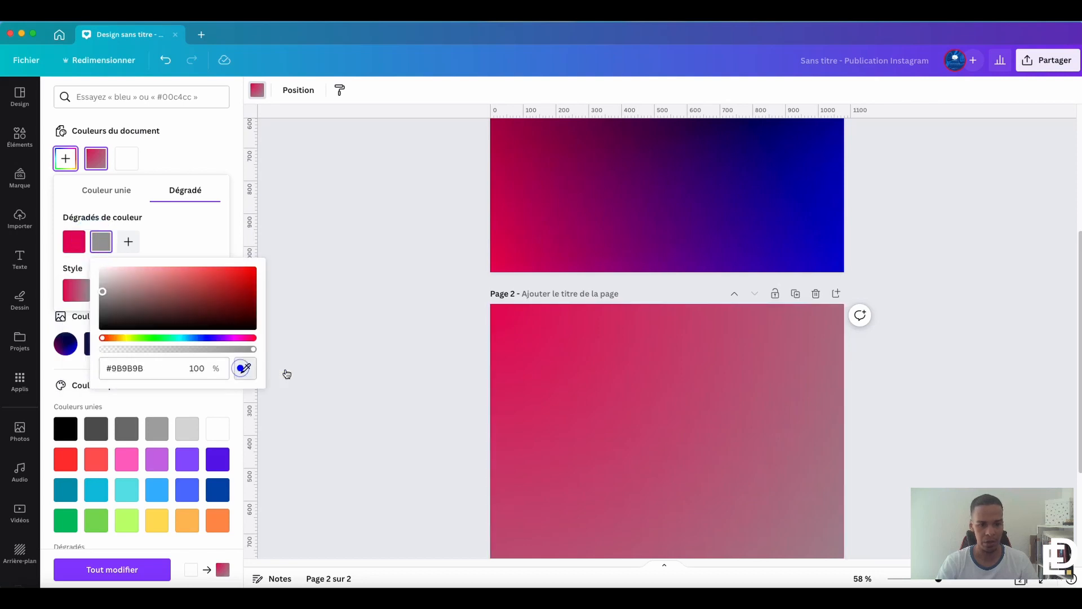
{"action": "left_click", "coordinate": [839, 268]}
{"action": "scroll", "coordinate": [665, 411], "scroll_direction": "down", "scroll_amount": 3}
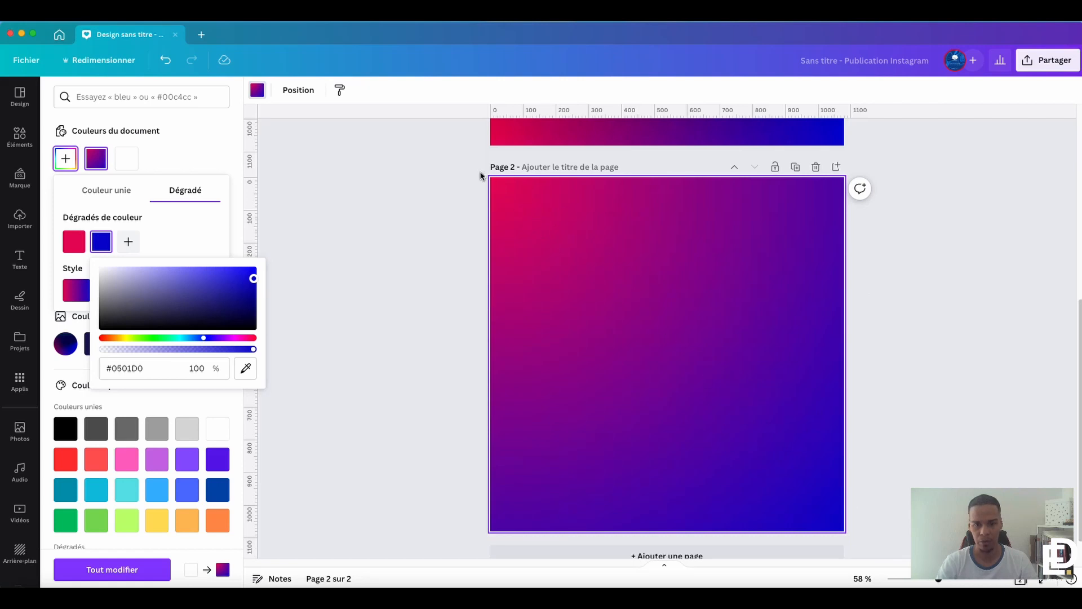
Step: Add a third gradient colour, dark blue #042552, sampled from the upper-right corner of page 1's background
{"action": "scroll", "coordinate": [810, 423], "scroll_direction": "up", "scroll_amount": 9}
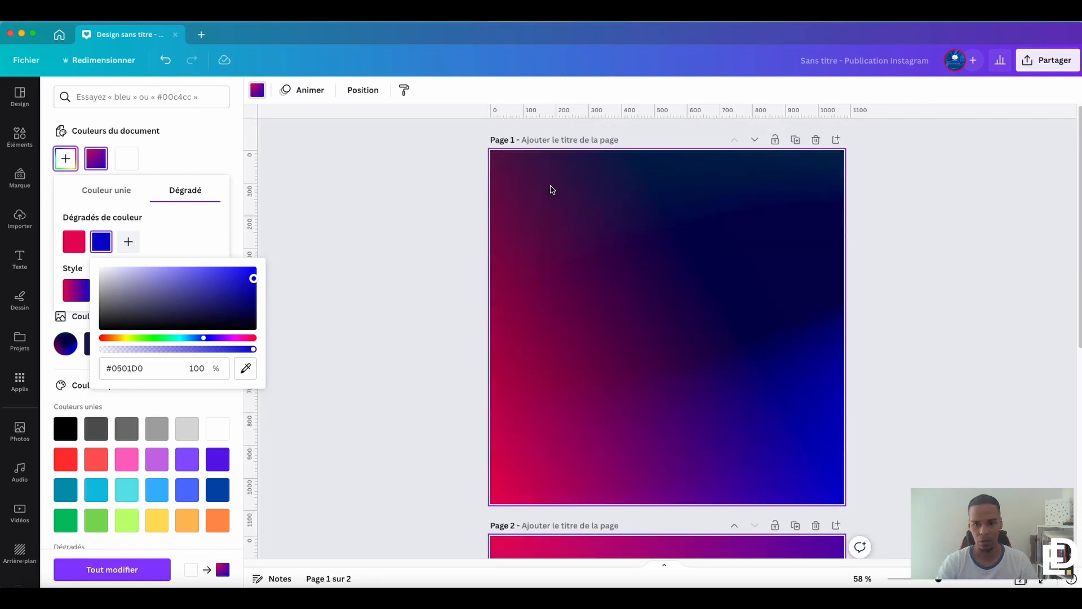
{"action": "scroll", "coordinate": [750, 311], "scroll_direction": "down", "scroll_amount": 5}
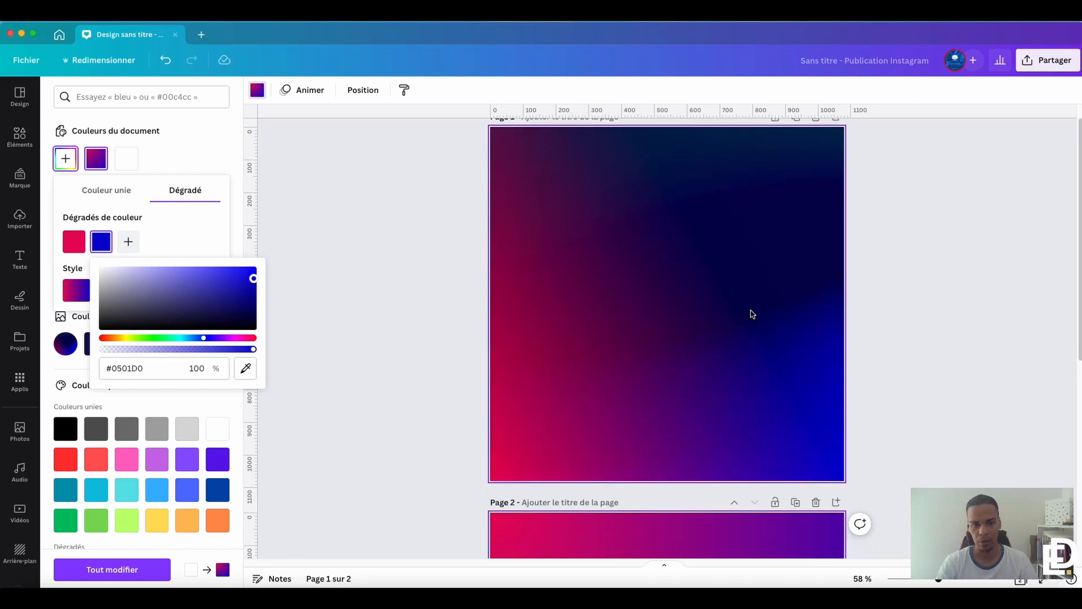
{"action": "scroll", "coordinate": [748, 312], "scroll_direction": "up", "scroll_amount": 5}
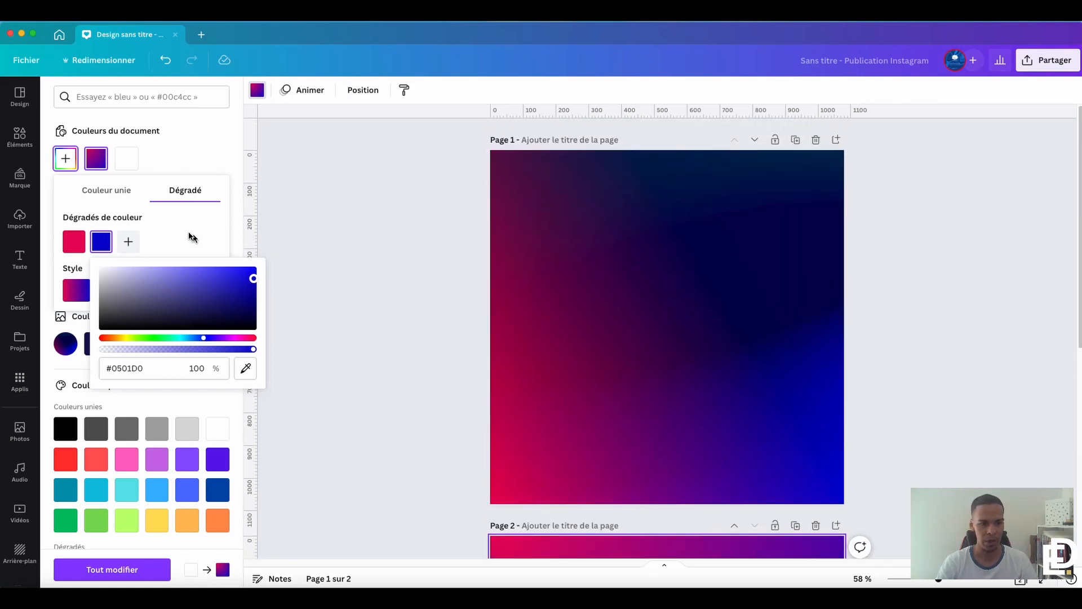
{"action": "left_click", "coordinate": [128, 241]}
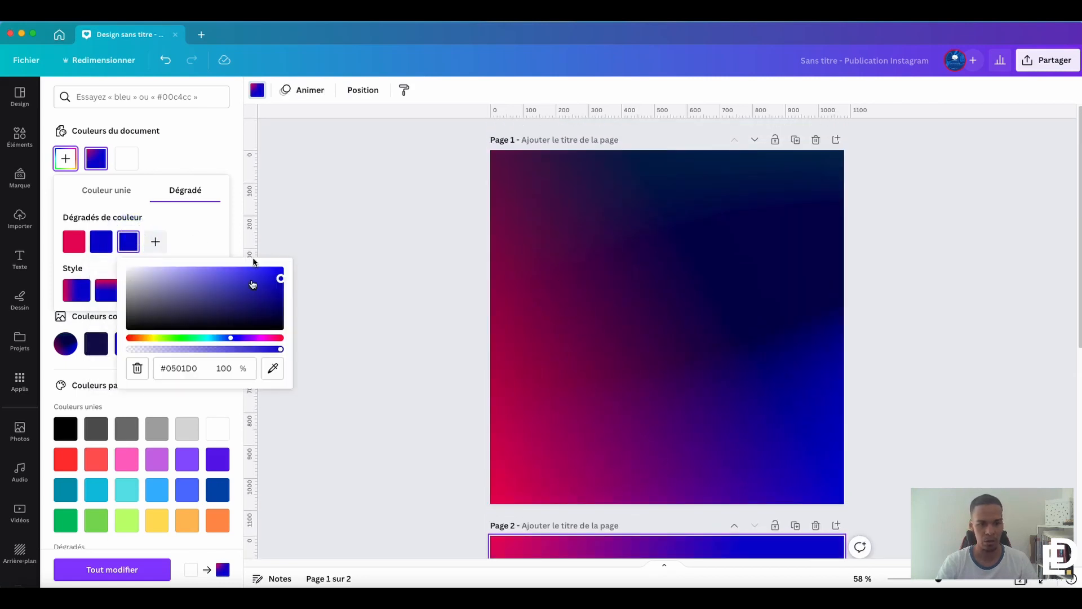
{"action": "left_click", "coordinate": [270, 368]}
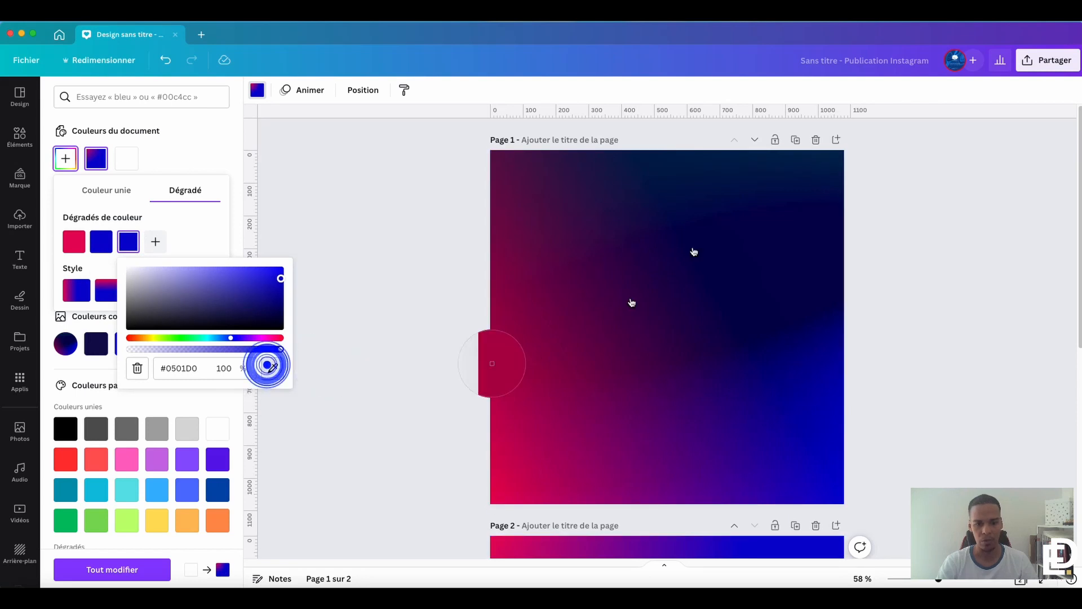
{"action": "left_click", "coordinate": [831, 163]}
{"action": "scroll", "coordinate": [677, 327], "scroll_direction": "down", "scroll_amount": 5}
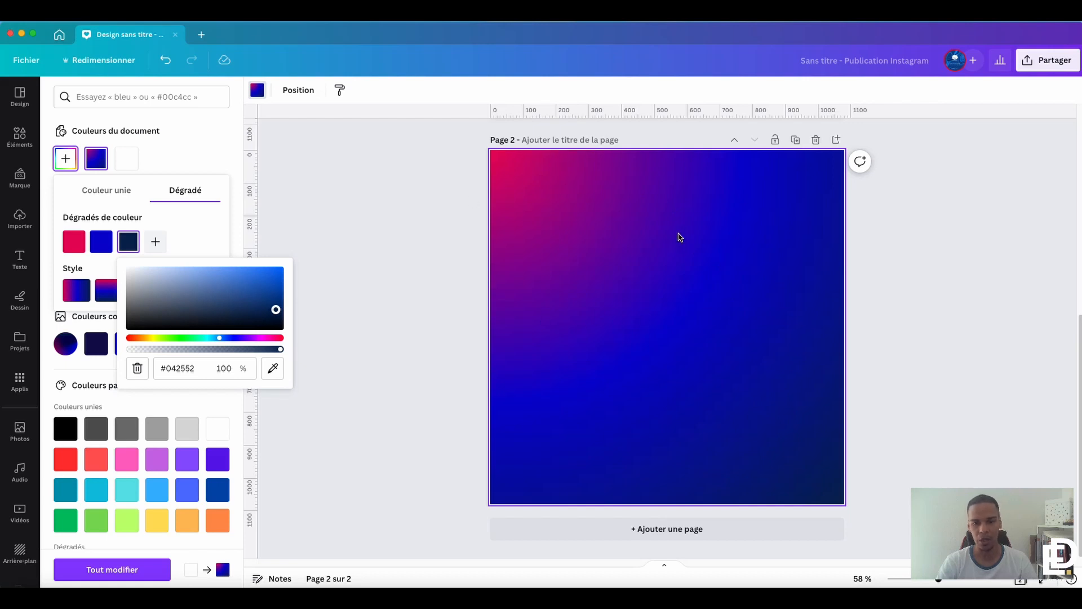
{"action": "left_click", "coordinate": [410, 210]}
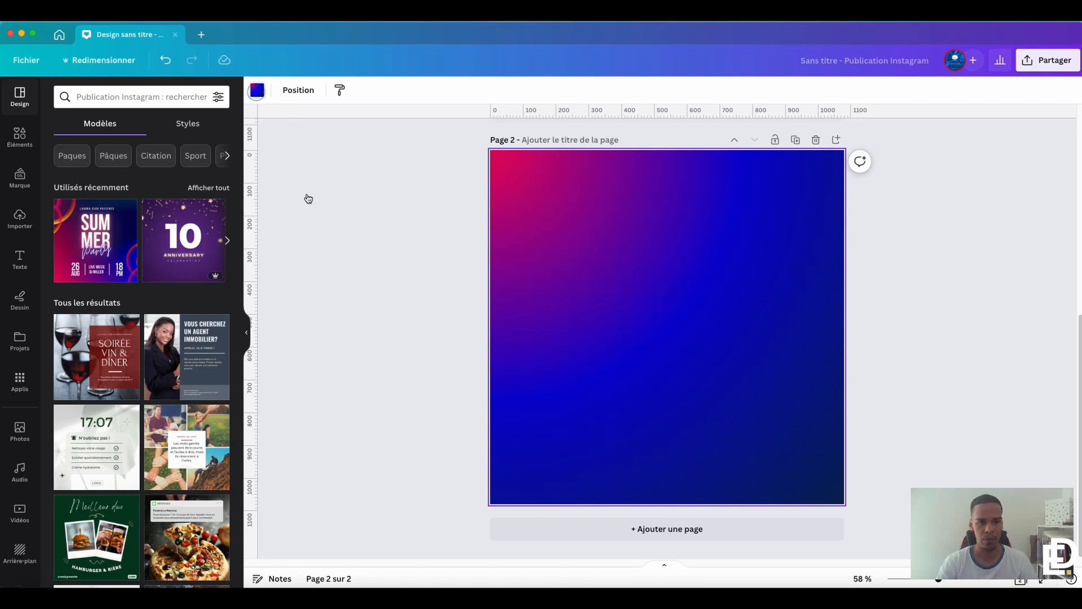
Step: Try the left-to-right linear and centred radial styles on page 2's gradient and compare them with page 1's background
{"action": "left_click", "coordinate": [256, 90]}
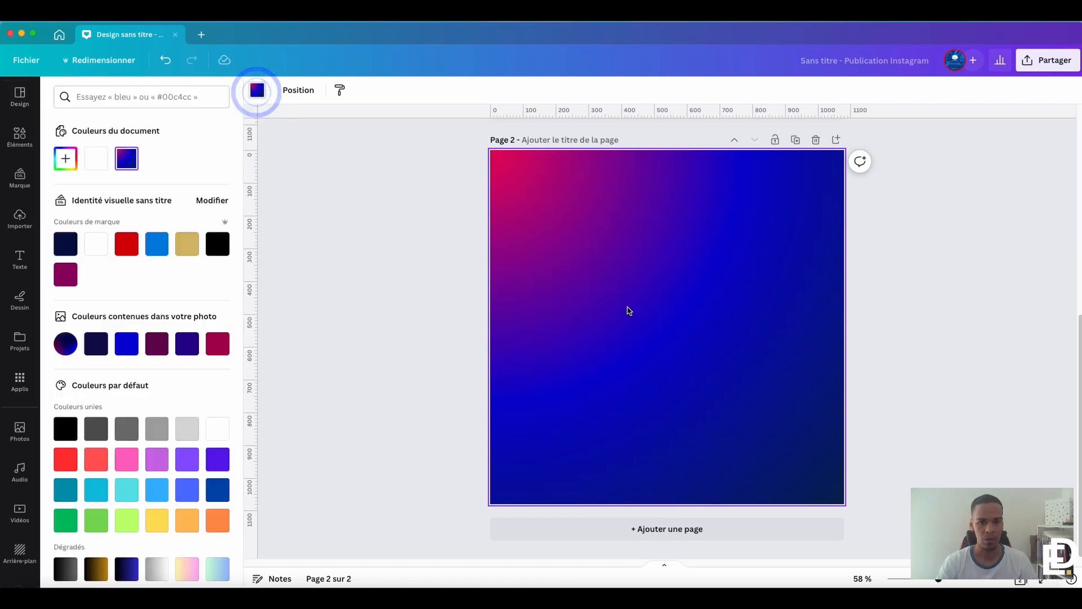
{"action": "left_click", "coordinate": [65, 160]}
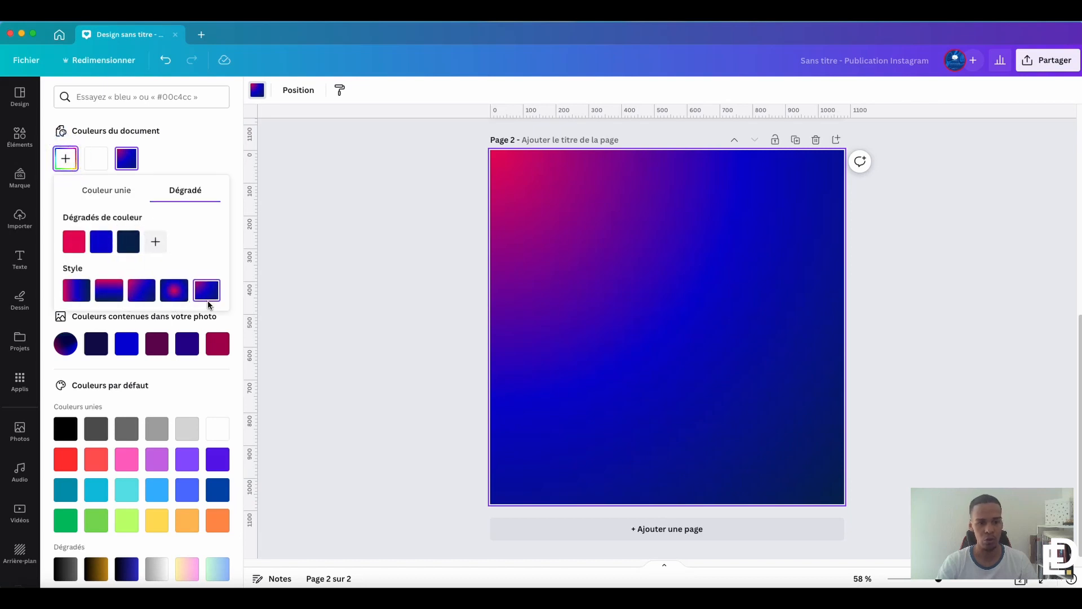
{"action": "scroll", "coordinate": [643, 295], "scroll_direction": "up", "scroll_amount": 6}
{"action": "scroll", "coordinate": [643, 295], "scroll_direction": "down", "scroll_amount": 5}
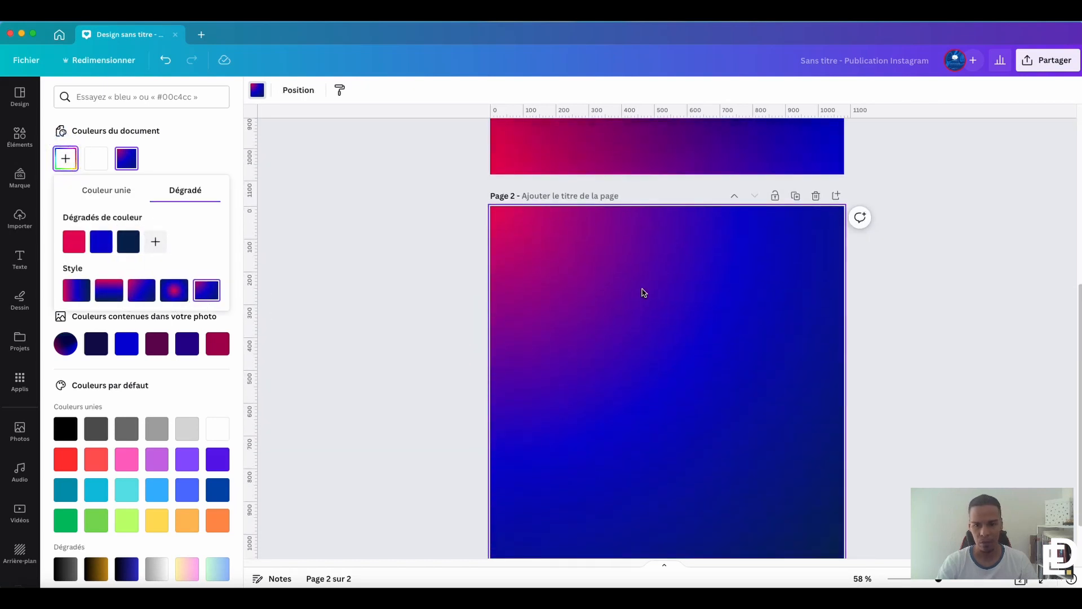
{"action": "left_click", "coordinate": [76, 290]}
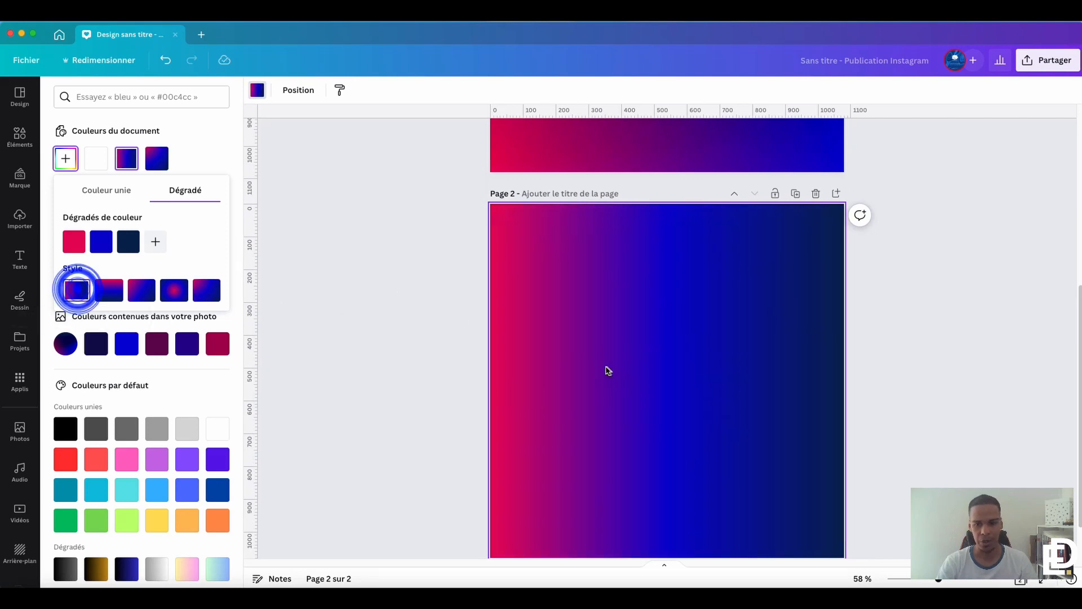
{"action": "scroll", "coordinate": [733, 322], "scroll_direction": "up", "scroll_amount": 3}
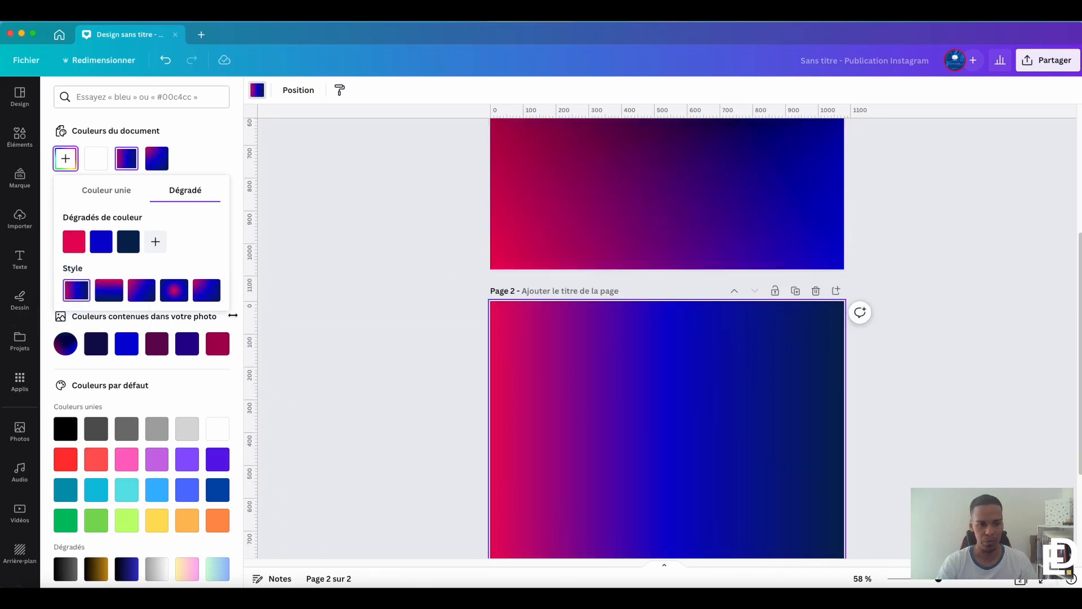
{"action": "left_click", "coordinate": [181, 295]}
{"action": "scroll", "coordinate": [673, 420], "scroll_direction": "up", "scroll_amount": 7}
{"action": "left_click", "coordinate": [639, 227]}
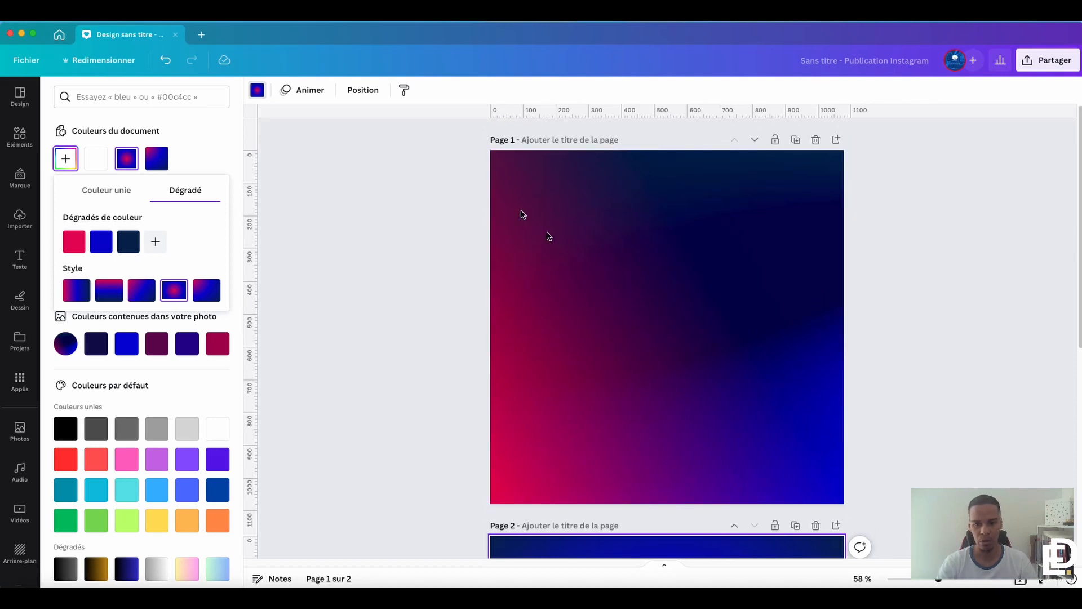
{"action": "scroll", "coordinate": [780, 393], "scroll_direction": "down", "scroll_amount": 6}
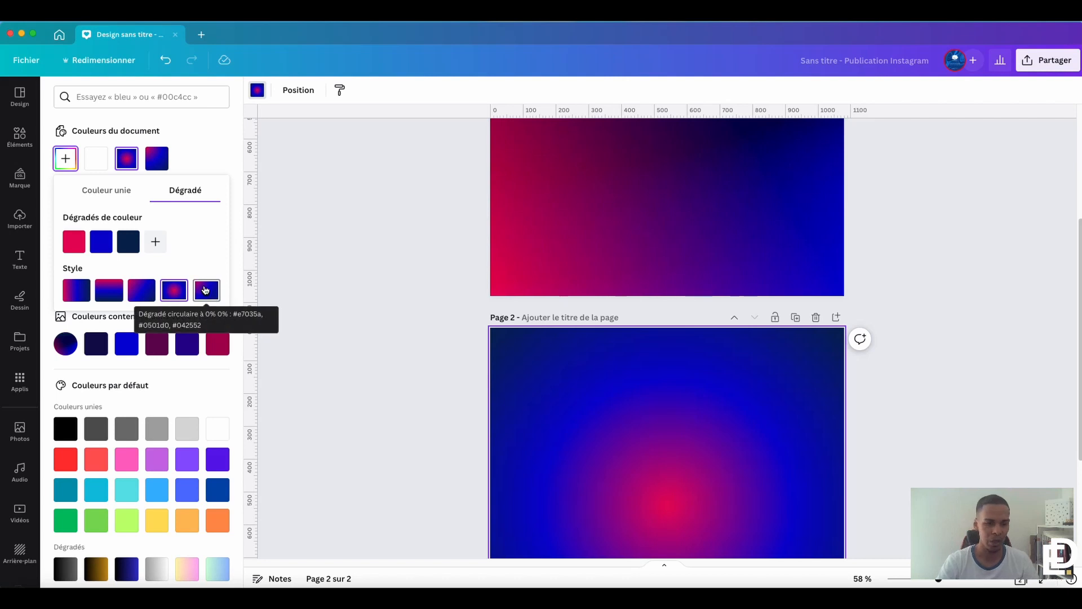
Step: Compare the diagonal linear style with the corner radial style on page 2 and keep the radial one spreading from the upper-left corner
{"action": "left_click", "coordinate": [142, 290]}
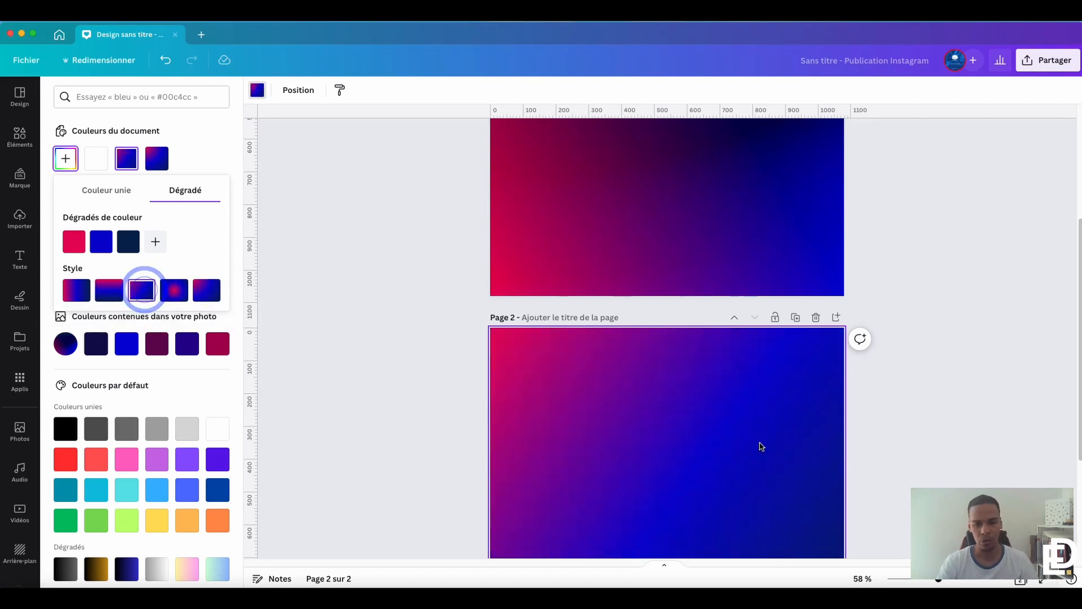
{"action": "scroll", "coordinate": [758, 446], "scroll_direction": "down", "scroll_amount": 3}
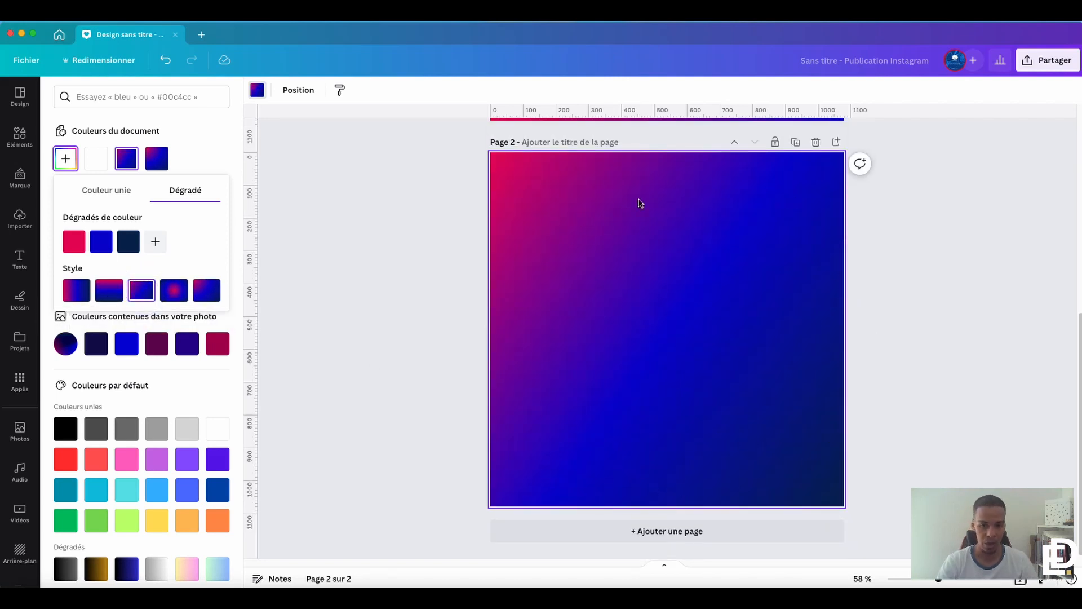
{"action": "left_click", "coordinate": [211, 293]}
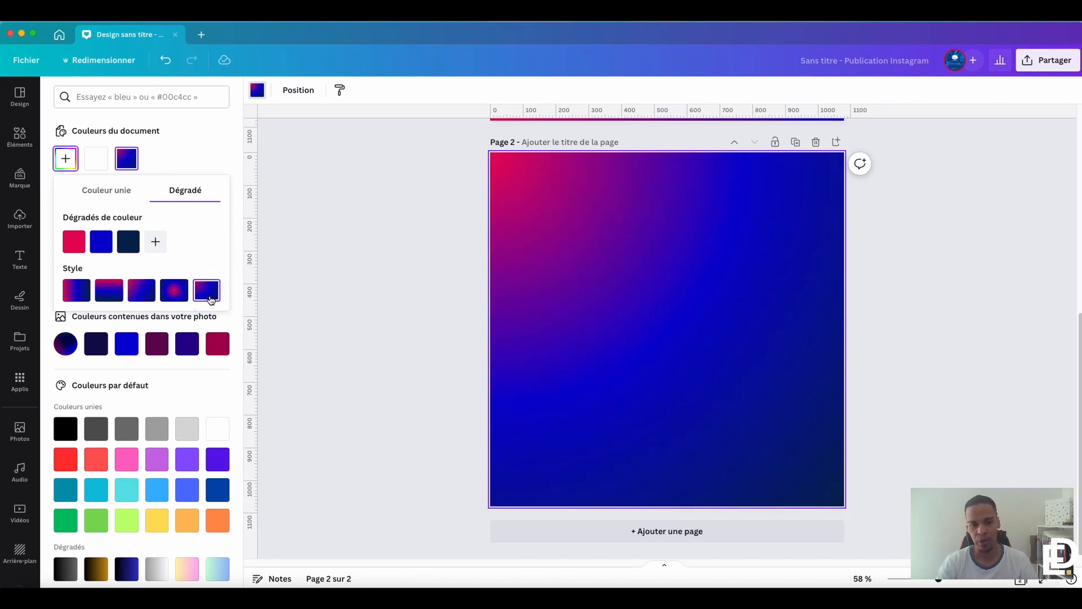
{"action": "left_click", "coordinate": [139, 293]}
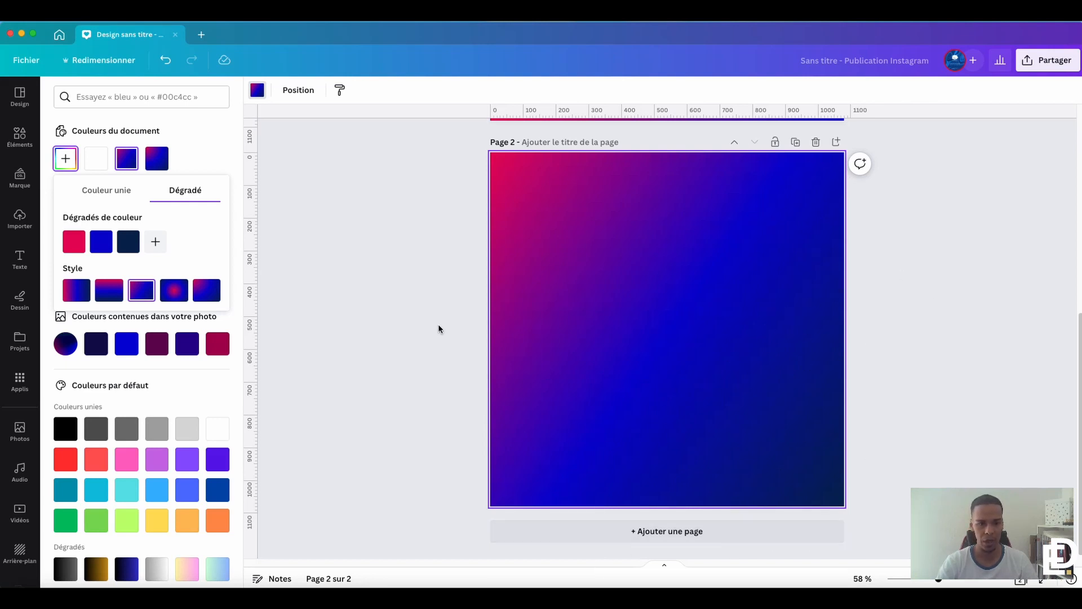
{"action": "left_click", "coordinate": [217, 294]}
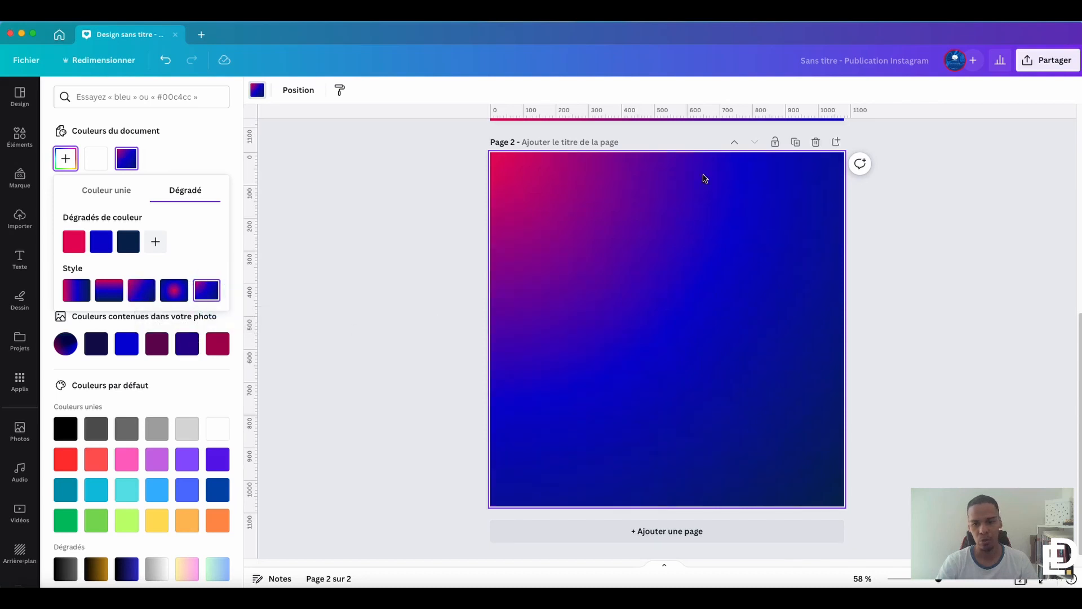
{"action": "left_click_drag", "start_coordinate": [657, 153], "coordinate": [502, 321]}
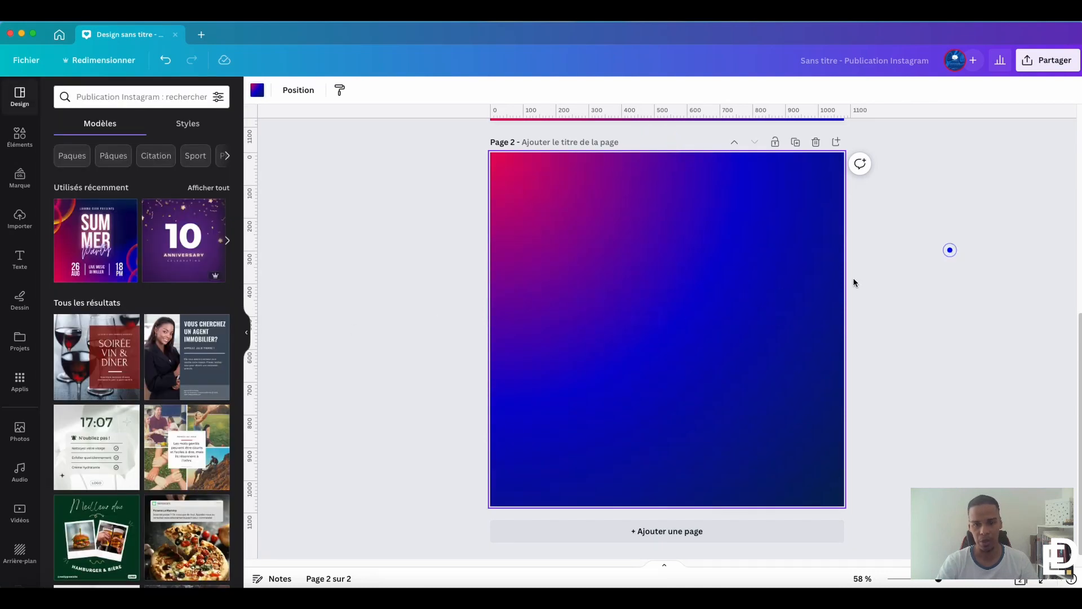
Step: Add a circle to page 2, place it over the page's upper-left corner partly outside the page, and enlarge it
{"action": "key", "text": "c"}
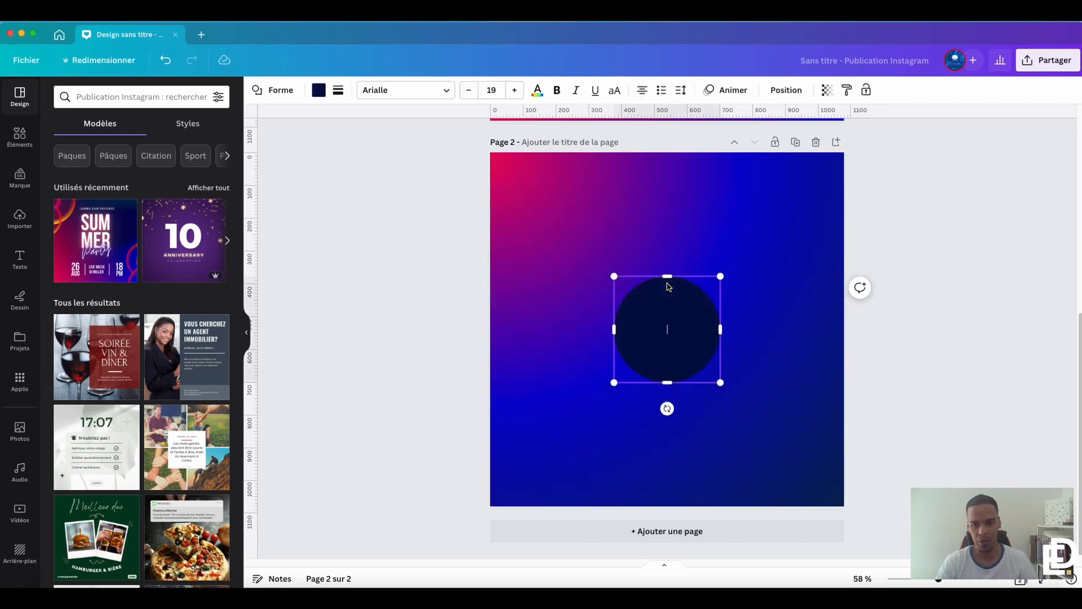
{"action": "left_click_drag", "start_coordinate": [691, 313], "coordinate": [504, 134]}
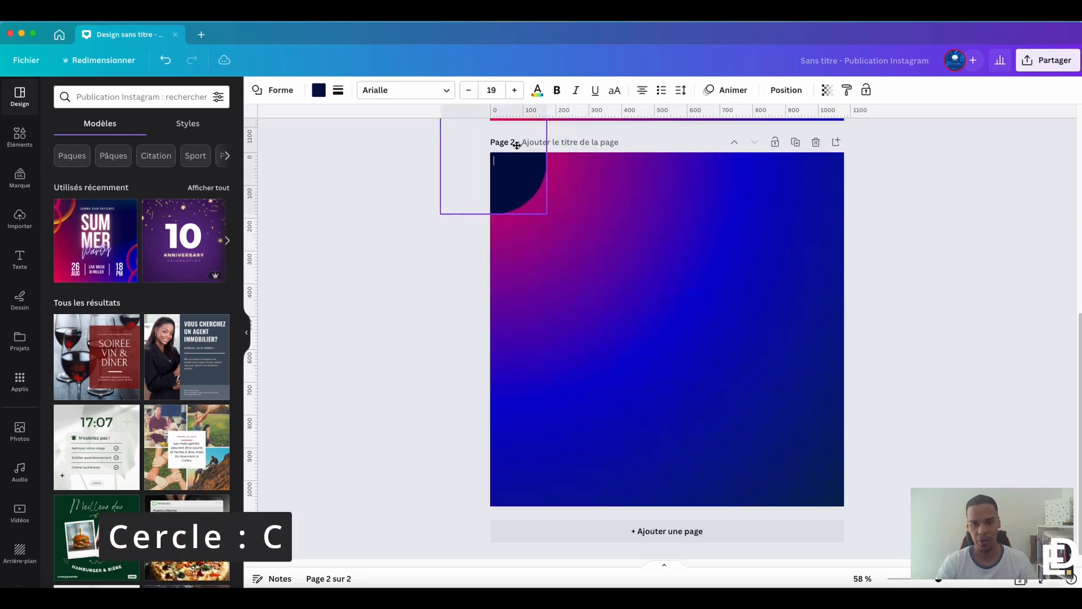
{"action": "left_click_drag", "start_coordinate": [544, 214], "coordinate": [624, 286]}
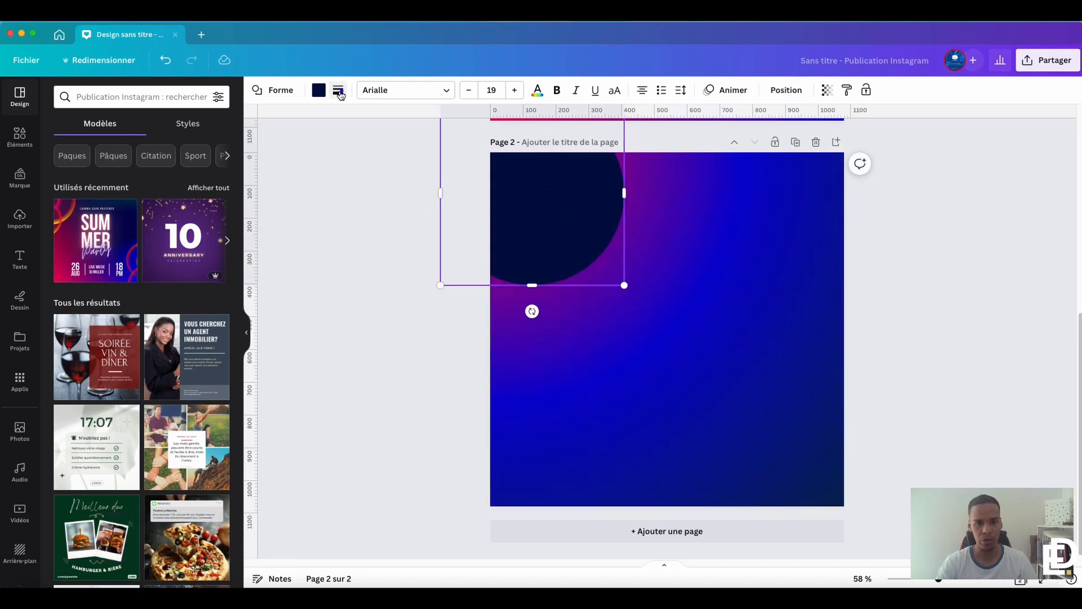
Step: Make the circle's fill transparent and give it a solid black border slightly thicker than 4
{"action": "left_click", "coordinate": [340, 92]}
{"action": "left_click", "coordinate": [319, 90]}
{"action": "left_click", "coordinate": [96, 157]}
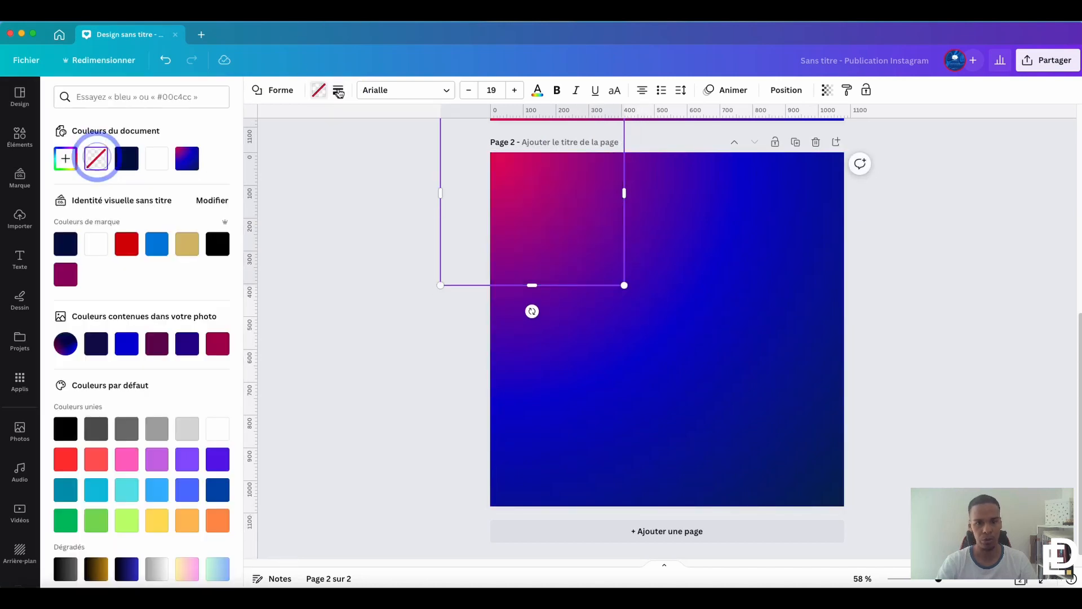
{"action": "left_click", "coordinate": [339, 90]}
{"action": "left_click", "coordinate": [381, 124]}
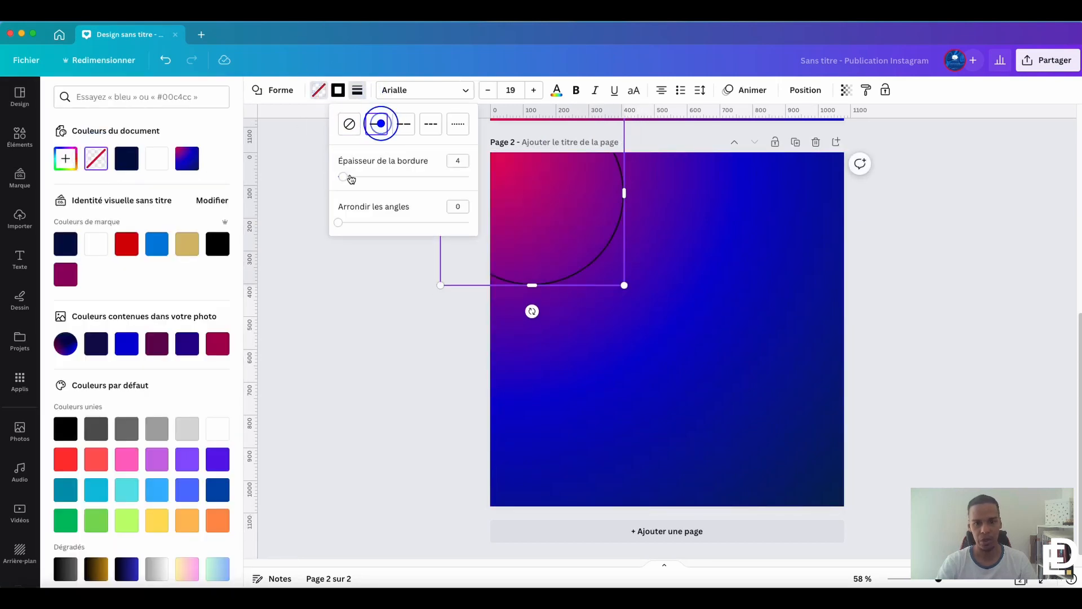
{"action": "mouse_move", "coordinate": [351, 178]}
{"action": "left_mouse_down"}
{"action": "mouse_move", "coordinate": [367, 176]}
{"action": "mouse_move", "coordinate": [349, 177]}
{"action": "left_mouse_up"}
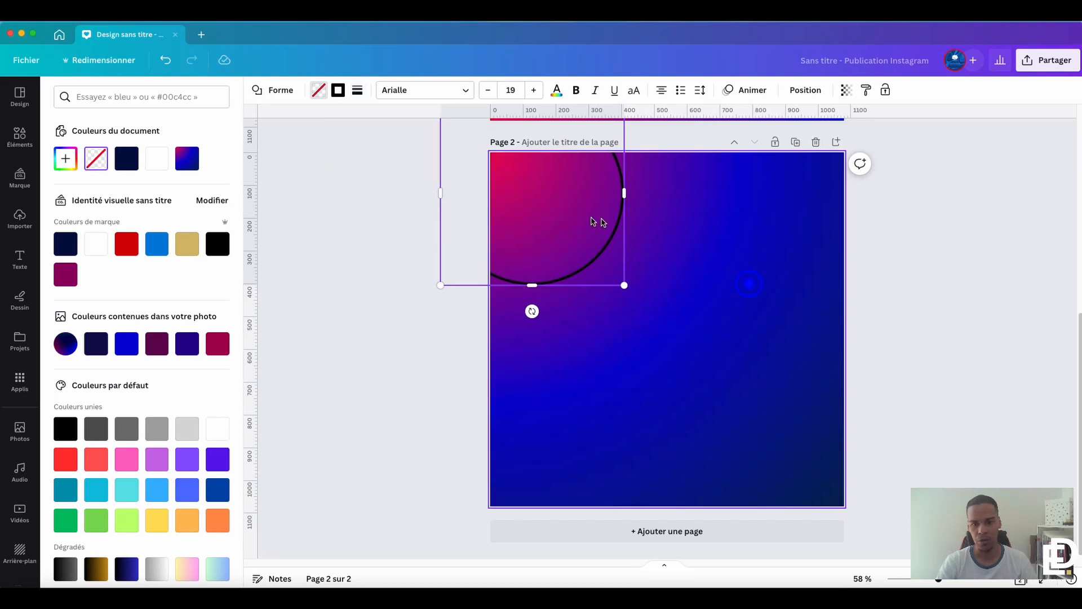
Step: Shrink the circle outline in page 2's upper-left corner to about 453 by 453
{"action": "left_click", "coordinate": [573, 219]}
{"action": "left_click_drag", "start_coordinate": [624, 285], "coordinate": [589, 249]}
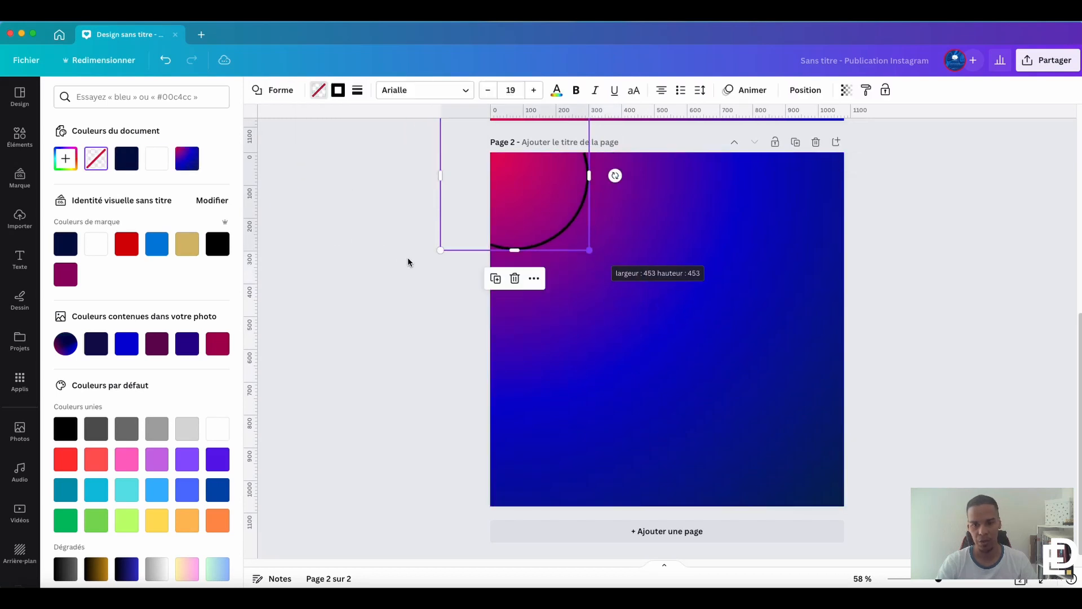
{"action": "left_click", "coordinate": [402, 259]}
Step: Duplicate the circle outline twice, enlarging each copy toward the page's lower-right corner, the largest to about 1181 wide
{"action": "left_click", "coordinate": [537, 201]}
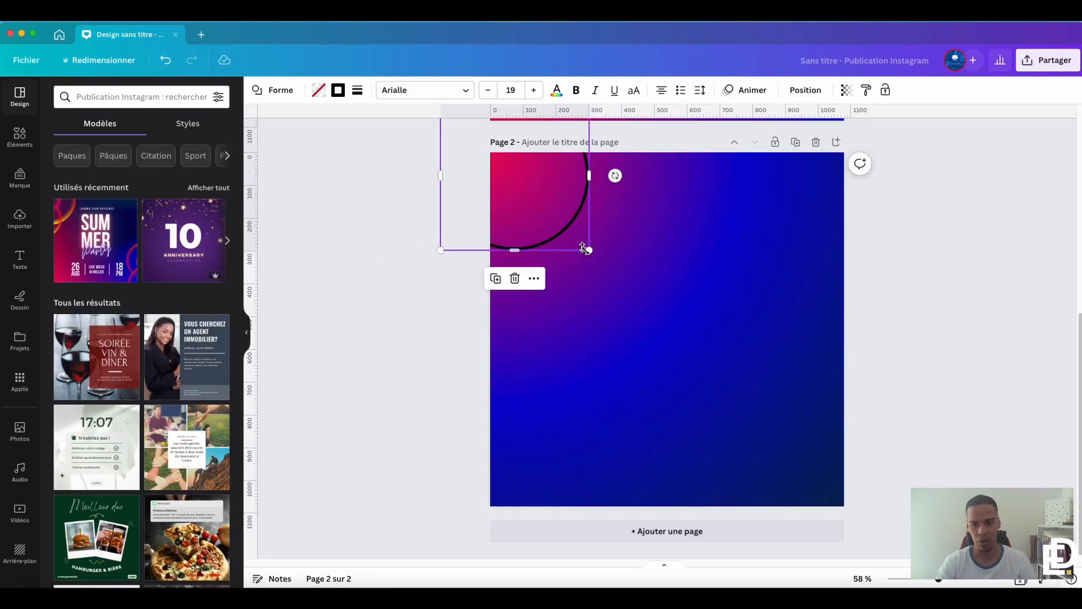
{"action": "left_click_drag", "start_coordinate": [588, 250], "coordinate": [683, 345]}
{"action": "left_click", "coordinate": [984, 290]}
{"action": "left_click", "coordinate": [630, 265]}
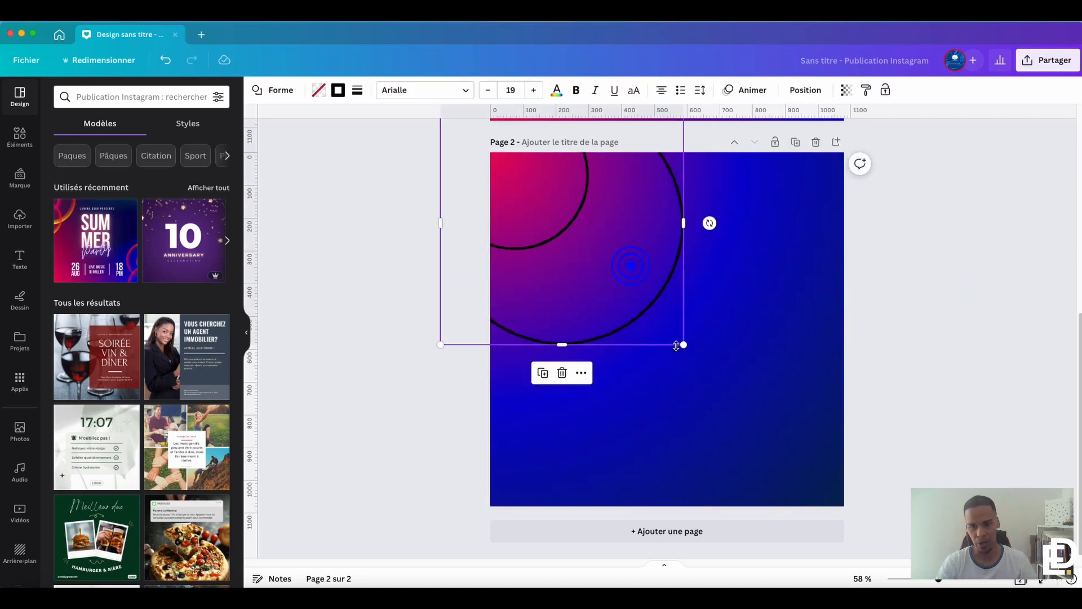
{"action": "left_click", "coordinate": [541, 379]}
{"action": "left_click_drag", "start_coordinate": [623, 263], "coordinate": [618, 258]}
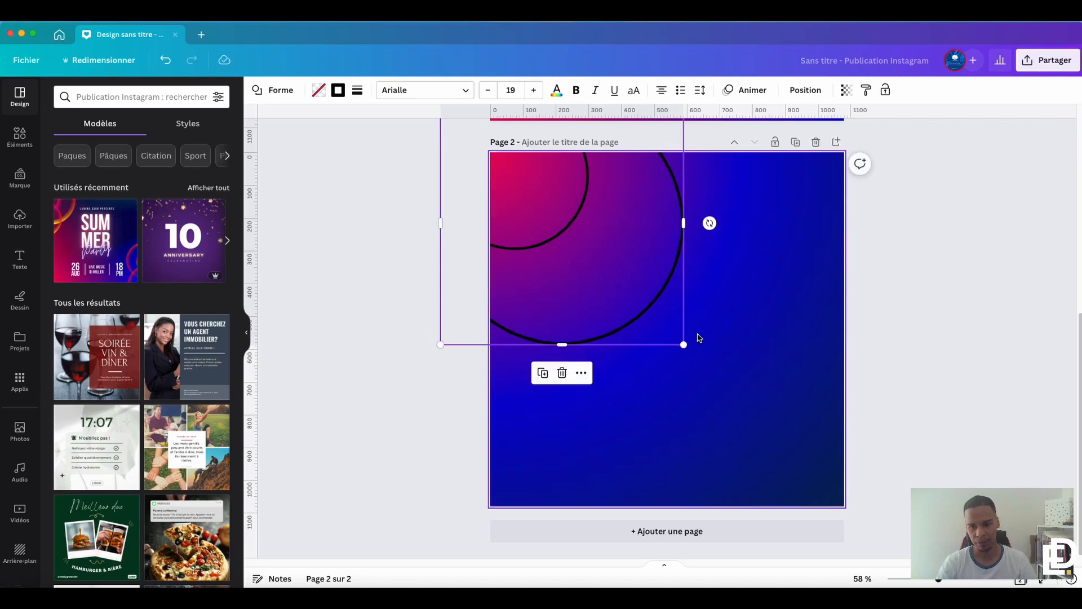
{"action": "left_click_drag", "start_coordinate": [684, 344], "coordinate": [828, 488]}
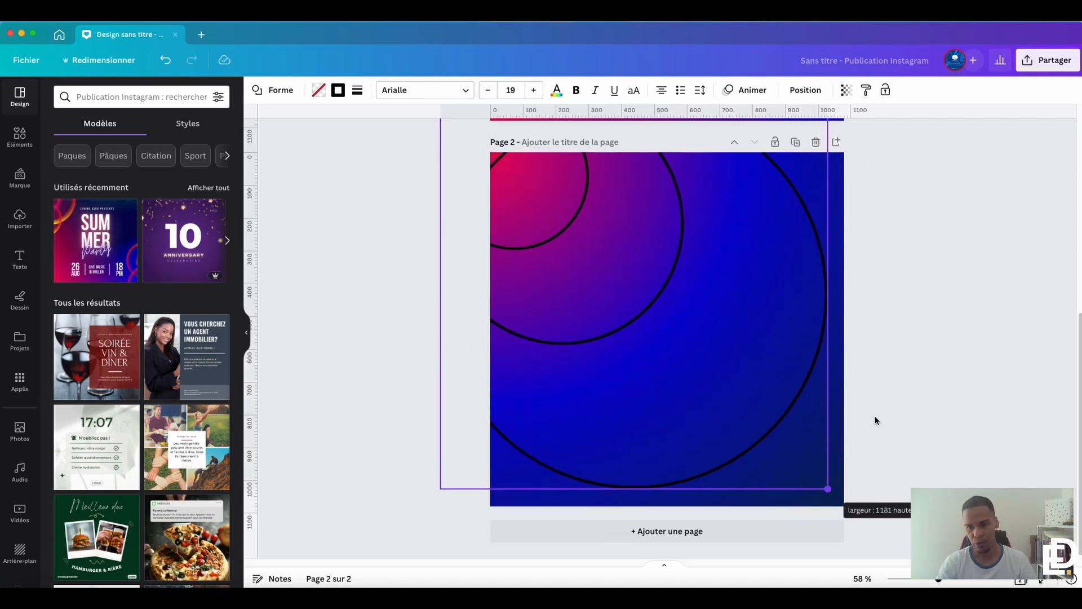
Step: Select all three circle outlines, enlarge them together, and shift them up and right so the largest extends past the page's right edge
{"action": "left_click", "coordinate": [939, 324]}
{"action": "left_click_drag", "start_coordinate": [1043, 208], "coordinate": [259, 460]}
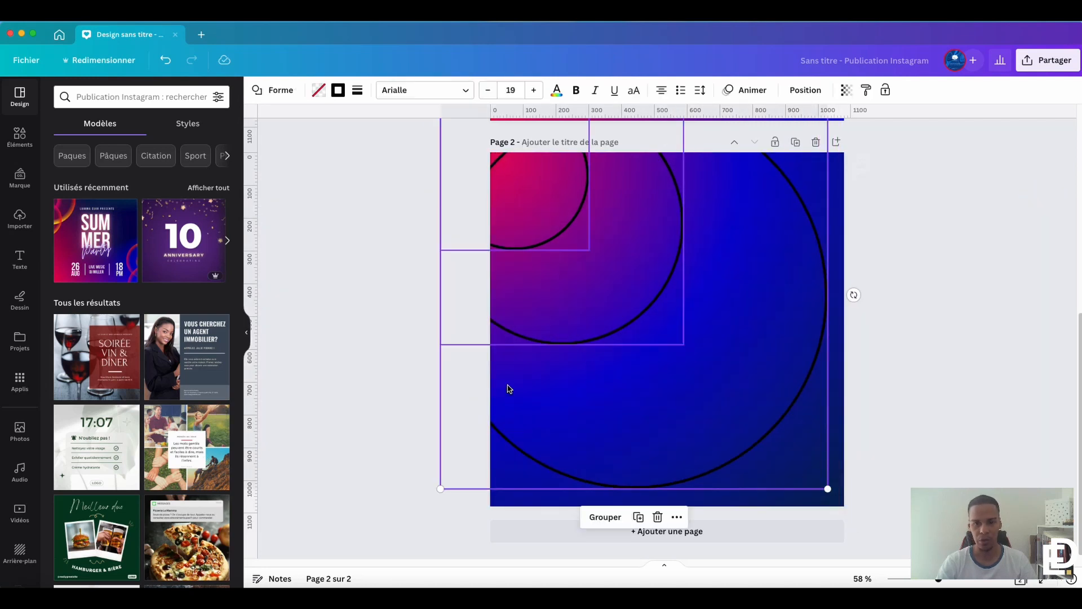
{"action": "left_click_drag", "start_coordinate": [441, 486], "coordinate": [338, 580]}
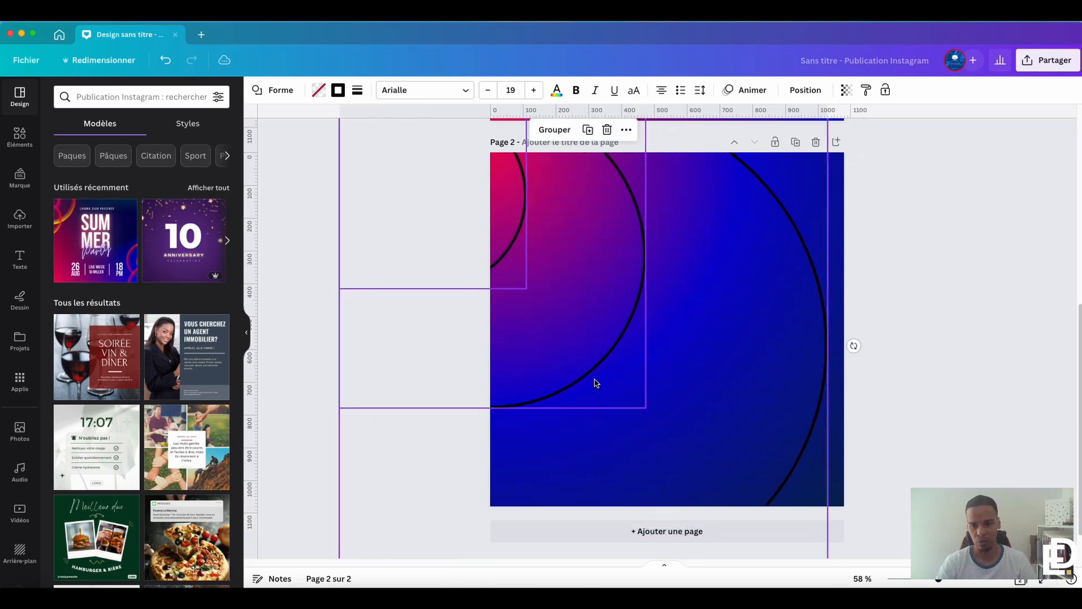
{"action": "left_click_drag", "start_coordinate": [597, 380], "coordinate": [645, 319]}
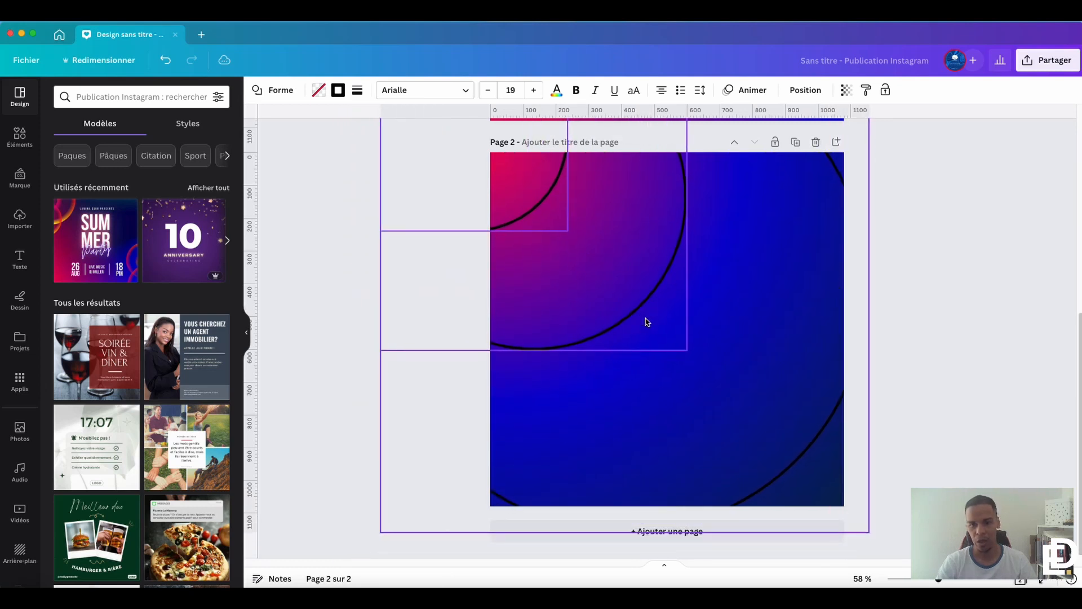
{"action": "left_click", "coordinate": [976, 298]}
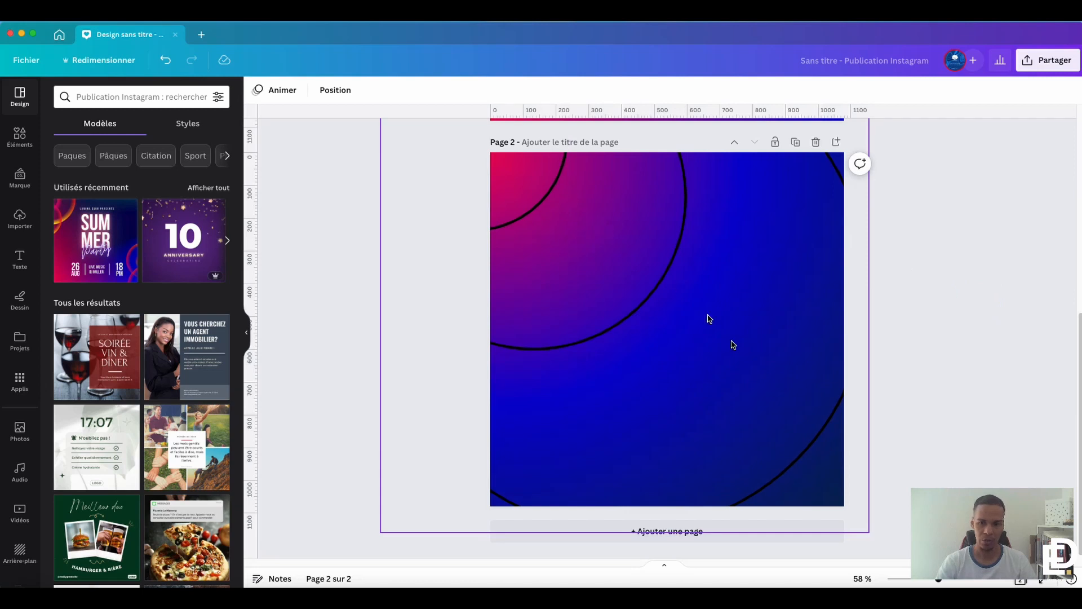
{"action": "left_click", "coordinate": [980, 299]}
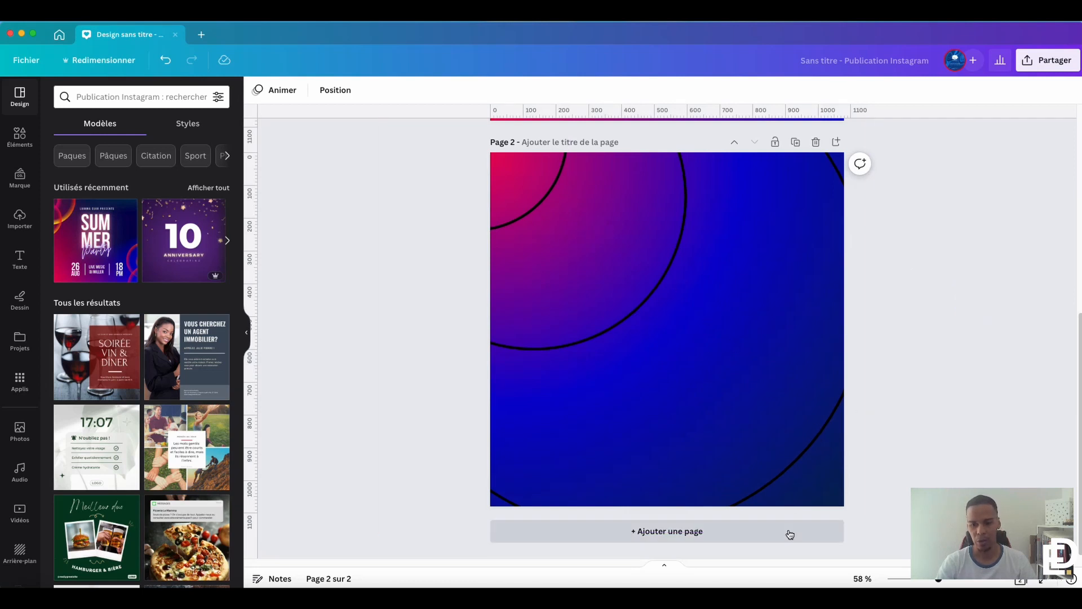
Step: Add a blank page after page 2 and duplicate page 2 with its gradient and circles
{"action": "left_click", "coordinate": [789, 531]}
{"action": "scroll", "coordinate": [913, 389], "scroll_direction": "up", "scroll_amount": 10}
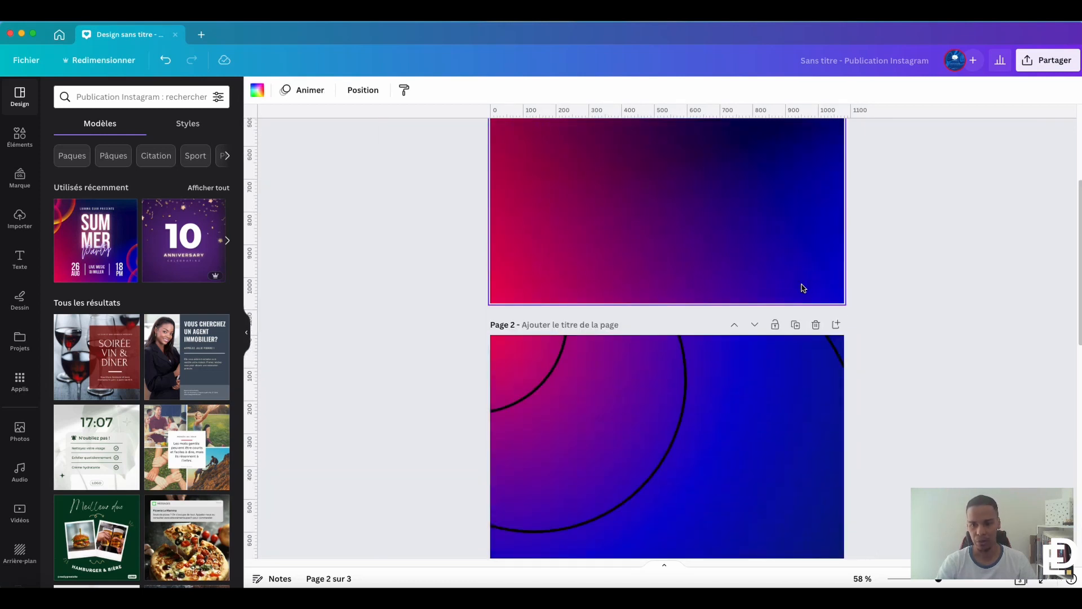
{"action": "left_click", "coordinate": [796, 326]}
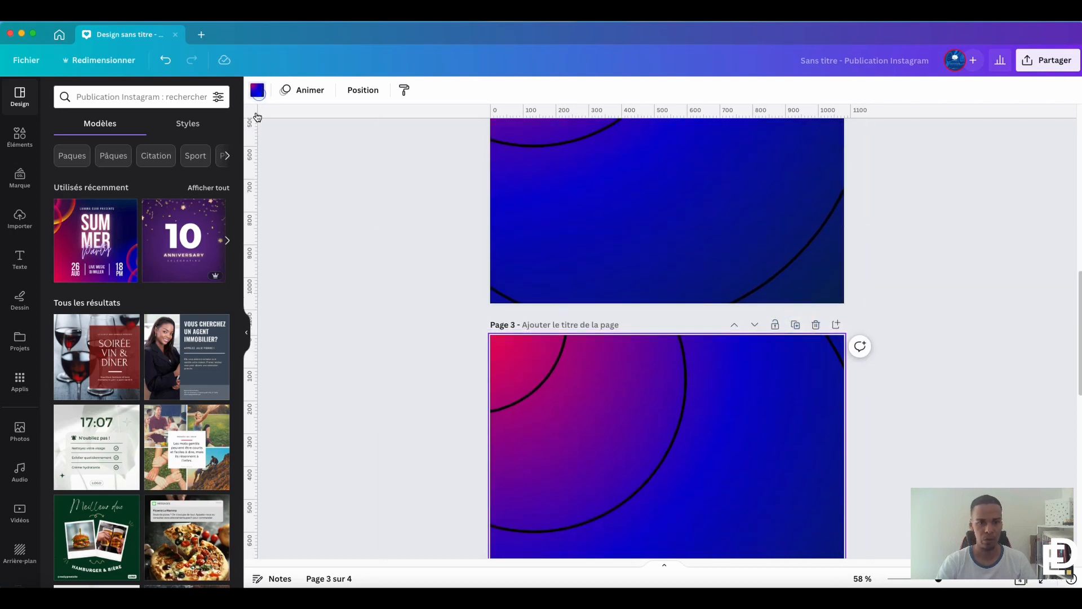
Step: Change page 3's background gradient to the diagonal linear style
{"action": "left_click", "coordinate": [257, 90]}
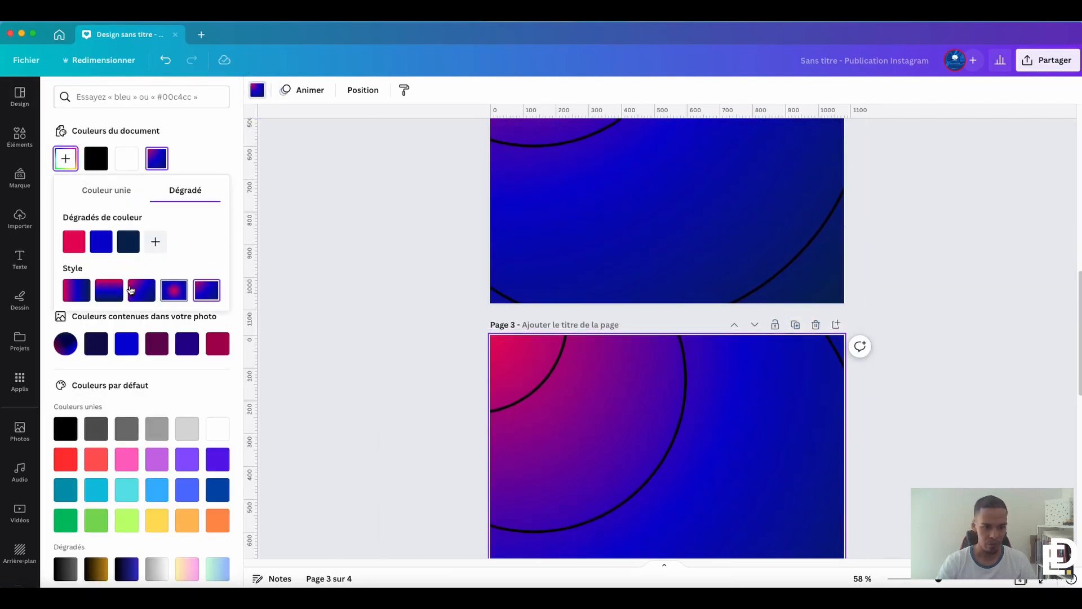
{"action": "left_click", "coordinate": [144, 293]}
{"action": "left_click", "coordinate": [920, 302]}
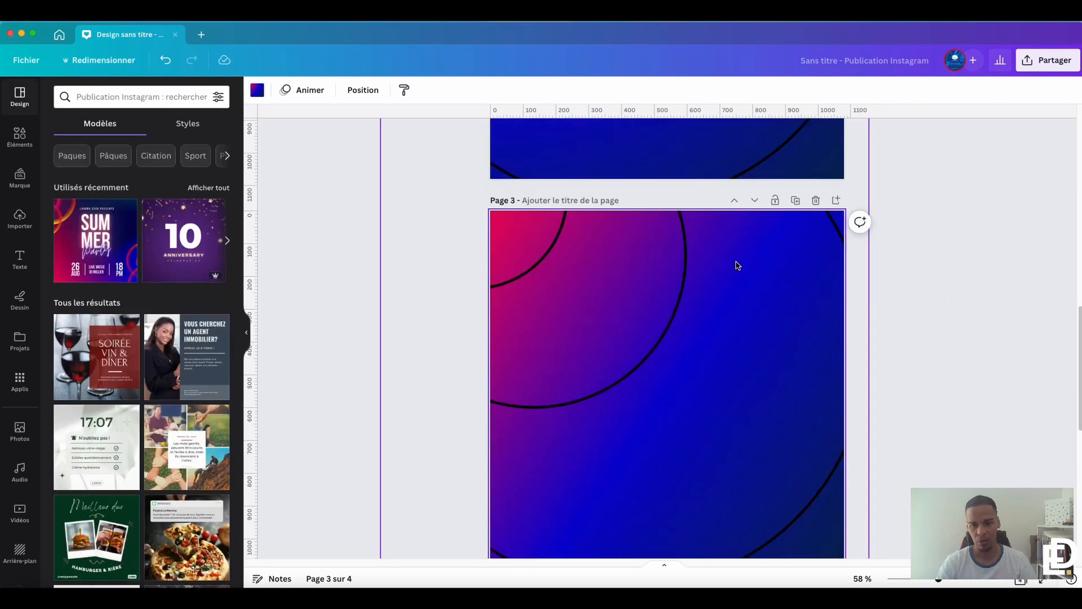
Step: Delete all three circle outlines from page 3, leaving only the diagonal gradient background
{"action": "scroll", "coordinate": [747, 301], "scroll_direction": "down", "scroll_amount": 1}
{"action": "left_click_drag", "start_coordinate": [372, 198], "coordinate": [844, 515]}
{"action": "key", "text": "Delete"}
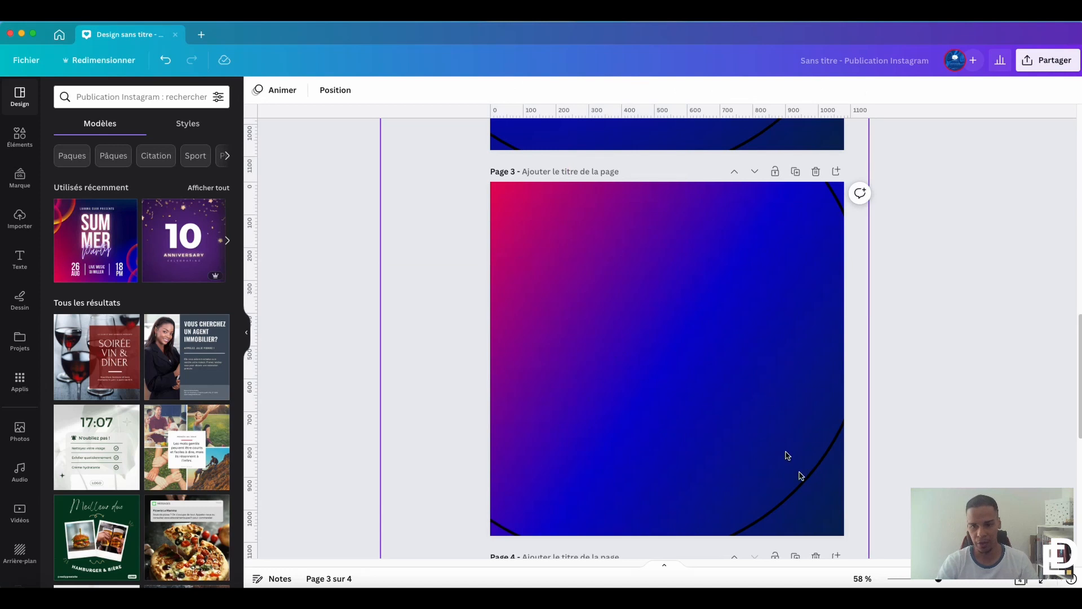
{"action": "left_click_drag", "start_coordinate": [935, 374], "coordinate": [751, 471]}
{"action": "left_click", "coordinate": [837, 482]}
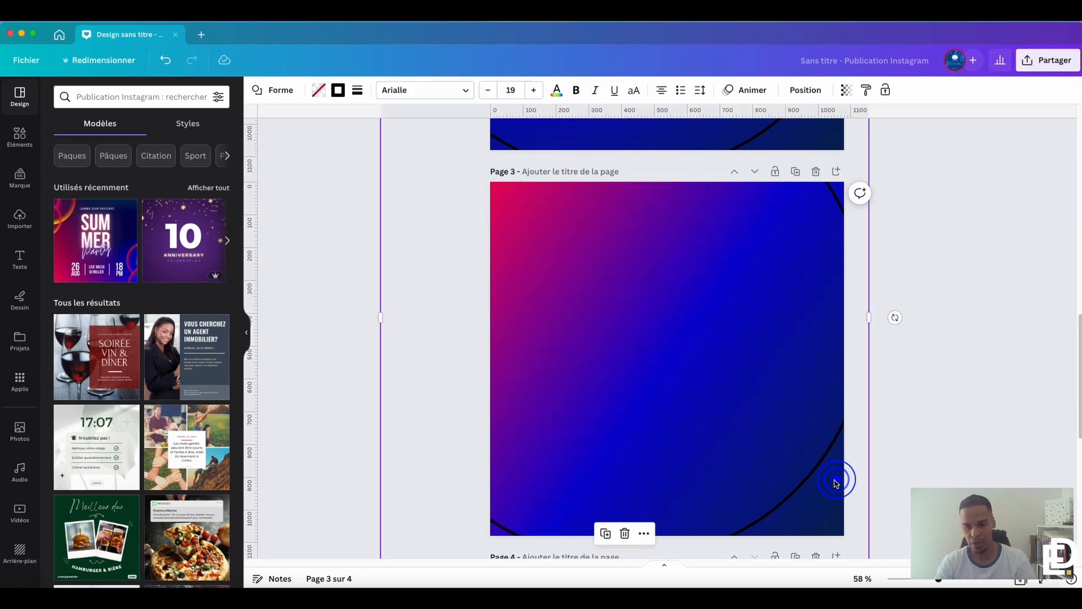
{"action": "key", "text": "Delete"}
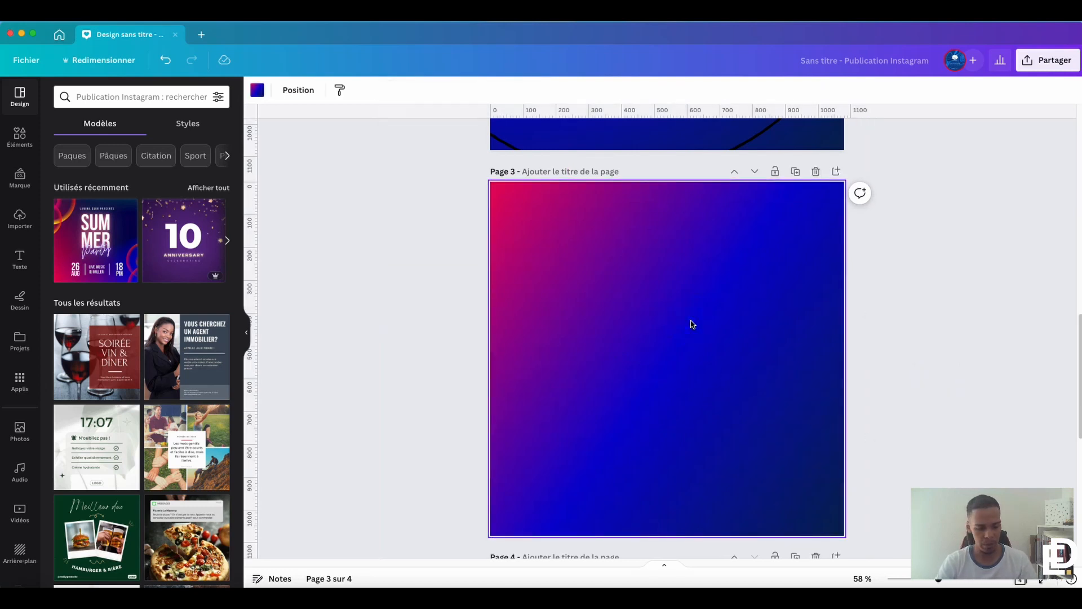
Step: Add a straight black line to page 3, lengthen it and tilt it along the gradient's diagonal colour bands
{"action": "key", "text": "l"}
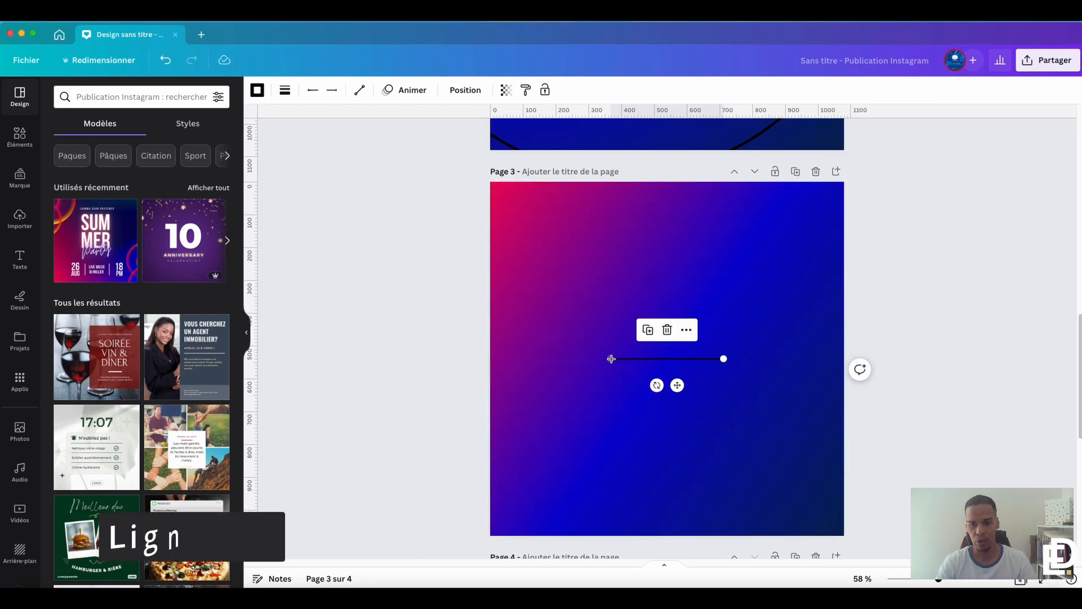
{"action": "left_click_drag", "start_coordinate": [611, 359], "coordinate": [437, 358]}
{"action": "left_click_drag", "start_coordinate": [591, 385], "coordinate": [672, 442]}
Step: Arrange three parallel copies of the diagonal line on page 3: one across the middle, one cutting the upper-left corner, one the lower-right corner
{"action": "left_click_drag", "start_coordinate": [611, 305], "coordinate": [699, 366]}
{"action": "left_click", "coordinate": [612, 265]}
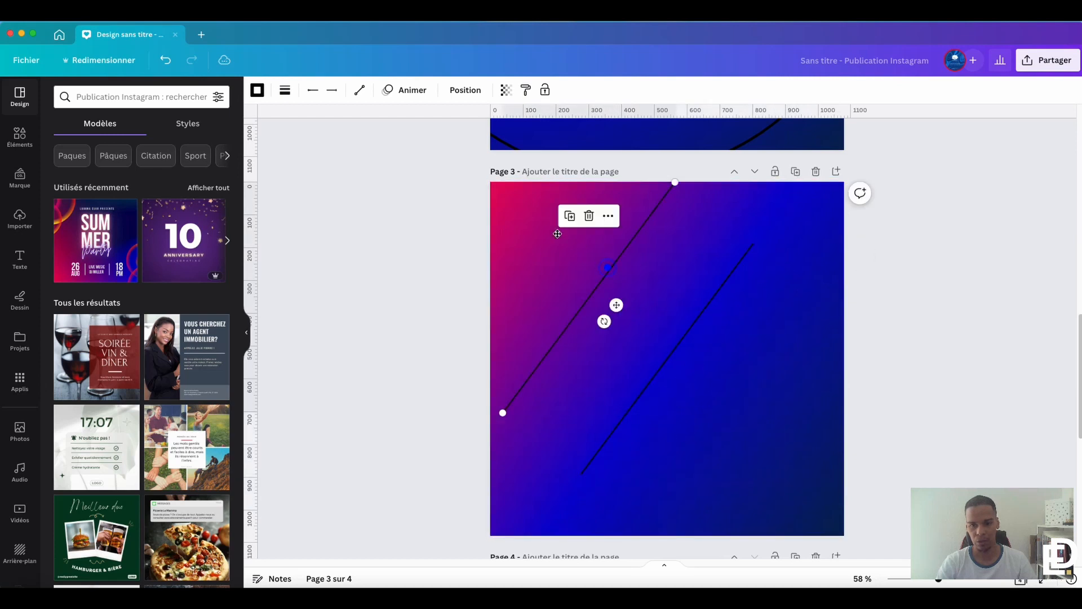
{"action": "left_click_drag", "start_coordinate": [611, 264], "coordinate": [515, 208]}
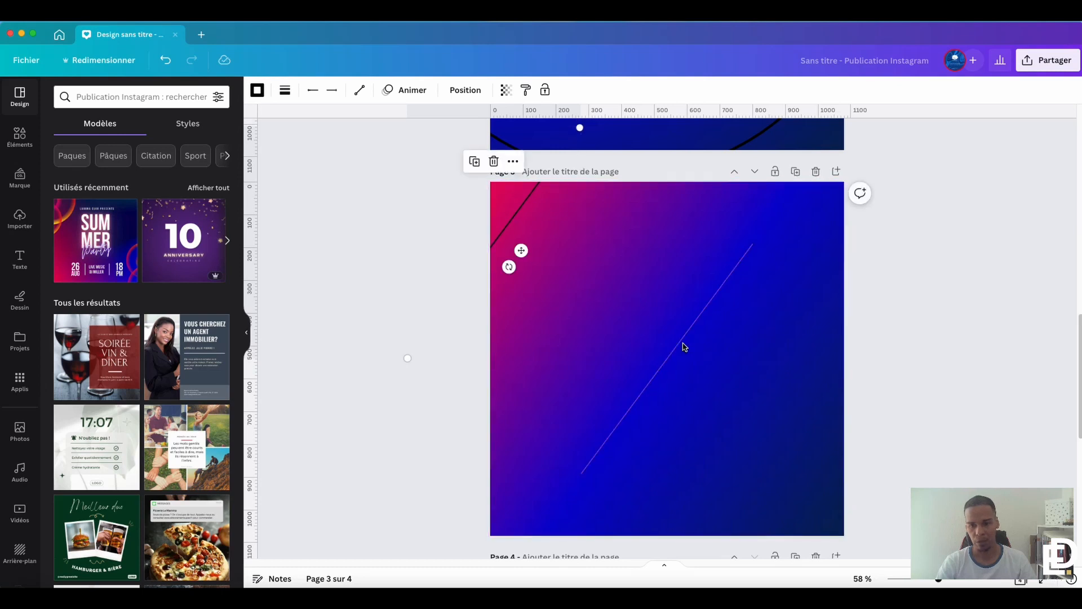
{"action": "left_click", "coordinate": [682, 345]}
{"action": "left_click_drag", "start_coordinate": [680, 338], "coordinate": [829, 476], "text": "alt"}
{"action": "left_click", "coordinate": [954, 341]}
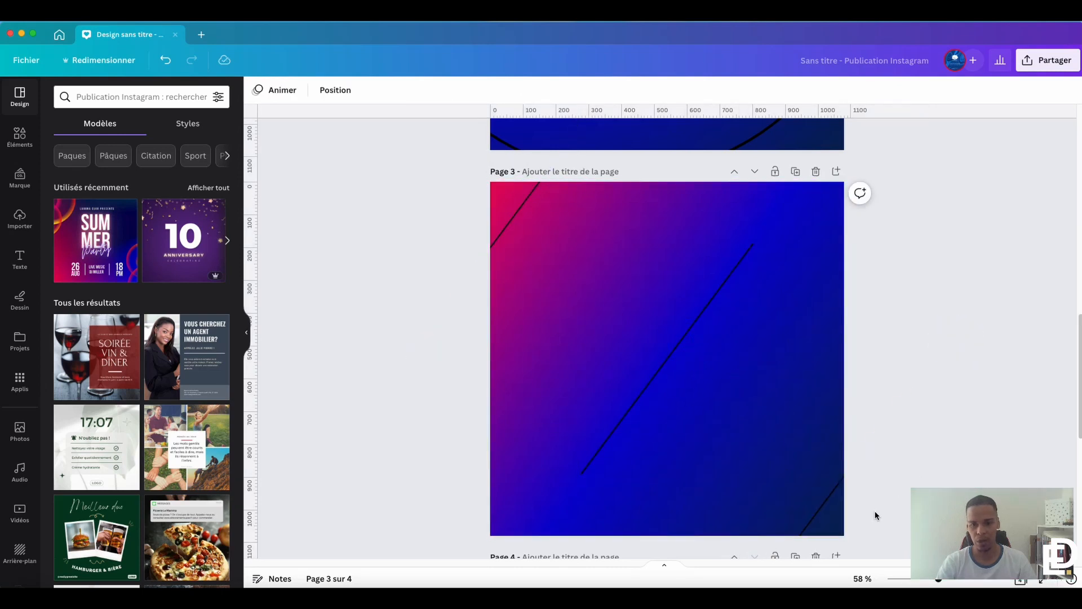
Step: Duplicate page 3 with its diagonal gradient and lines
{"action": "left_click", "coordinate": [534, 190]}
{"action": "scroll", "coordinate": [901, 307], "scroll_direction": "up", "scroll_amount": 8}
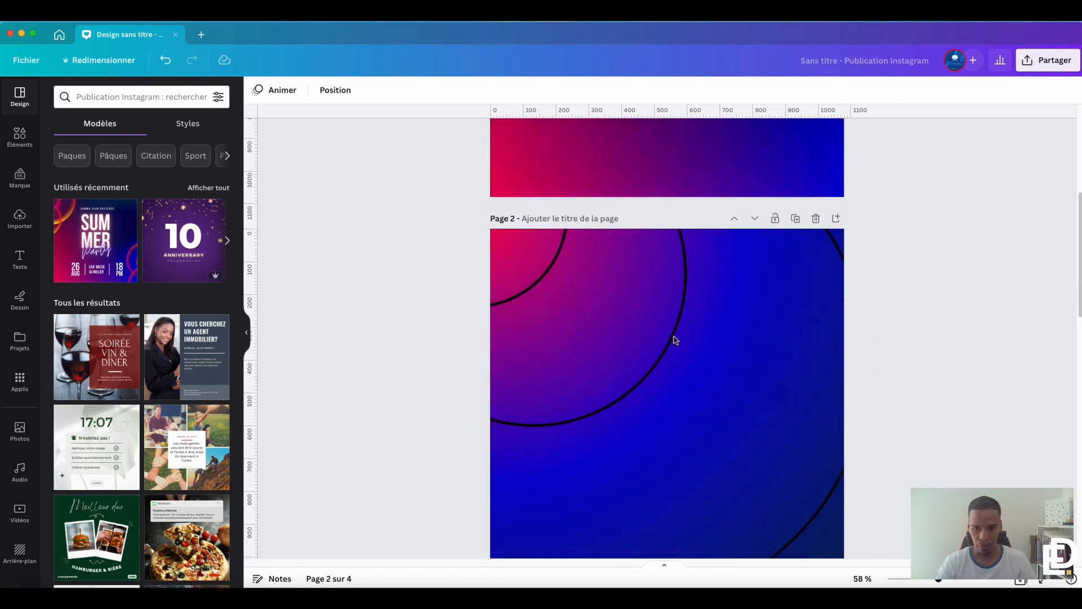
{"action": "scroll", "coordinate": [675, 340], "scroll_direction": "down", "scroll_amount": 1}
{"action": "scroll", "coordinate": [866, 320], "scroll_direction": "down", "scroll_amount": 4}
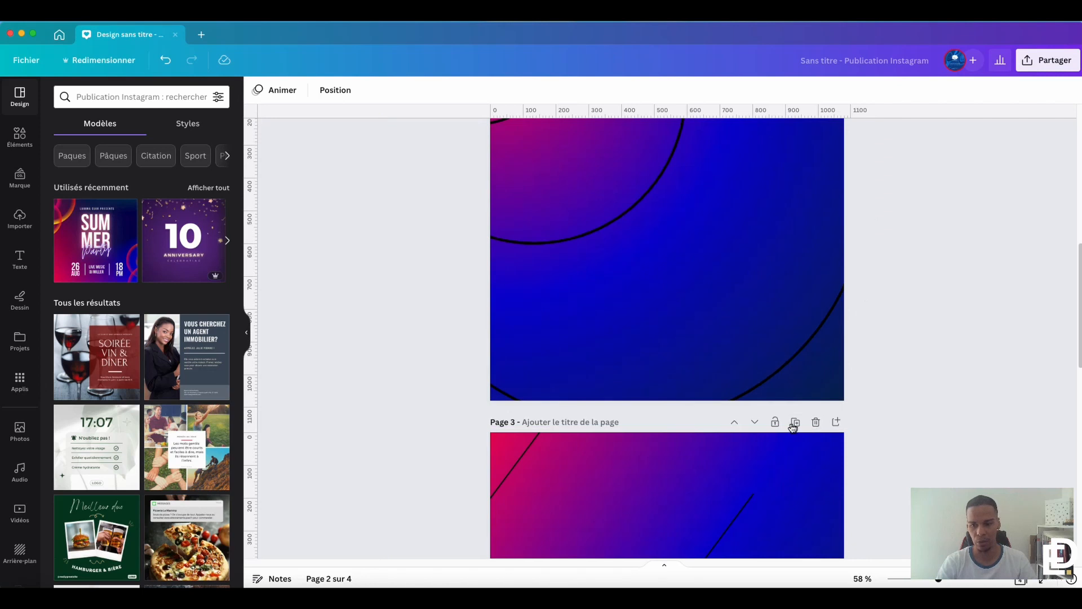
{"action": "left_click", "coordinate": [795, 421]}
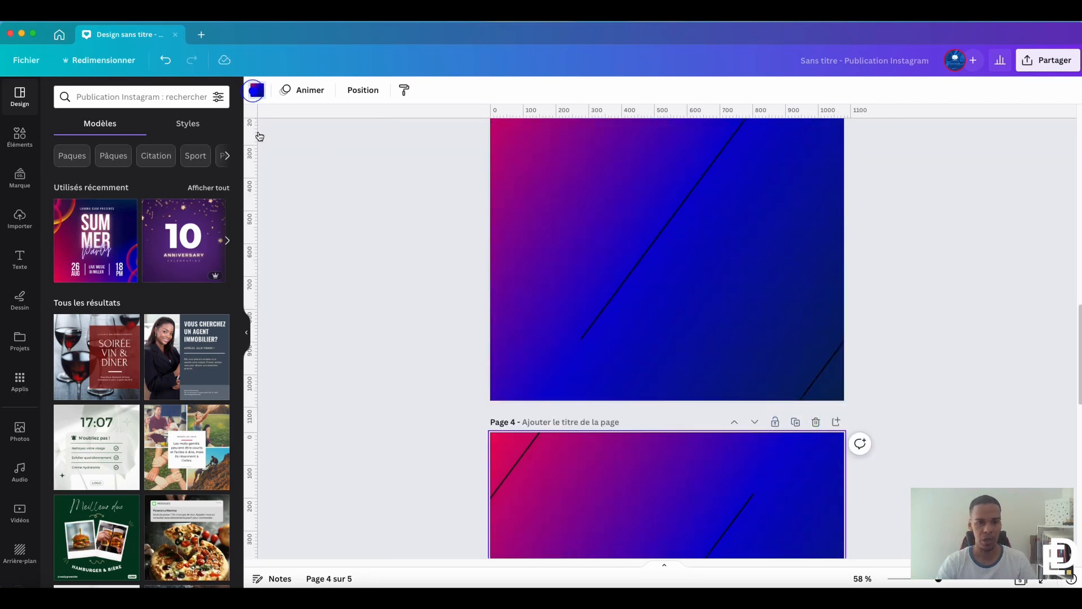
Step: Change the background gradient of page 4 to the left-to-right linear style
{"action": "left_click", "coordinate": [256, 90]}
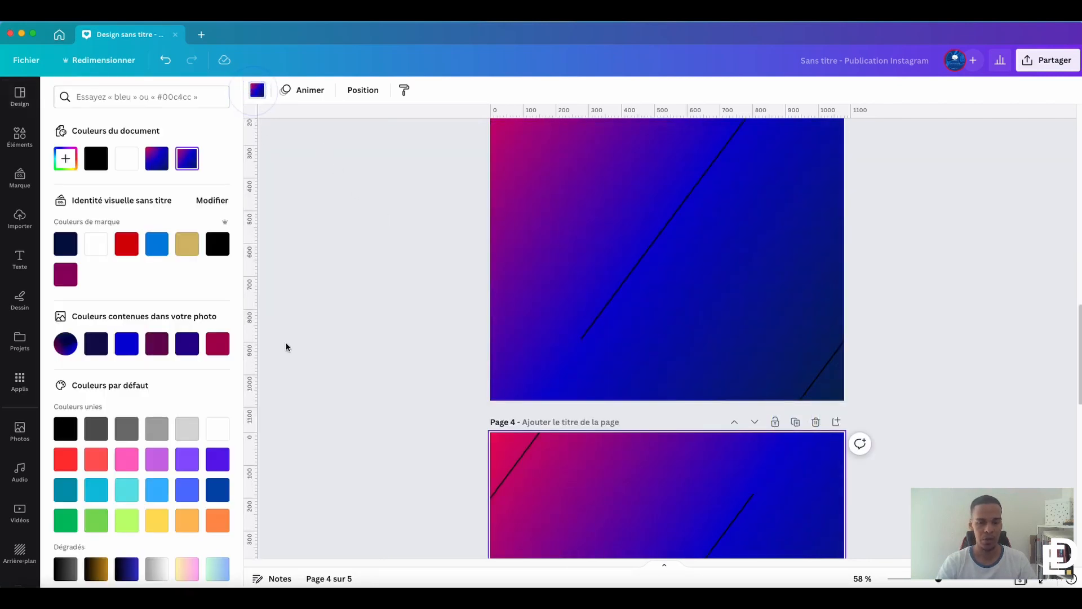
{"action": "left_click", "coordinate": [66, 158]}
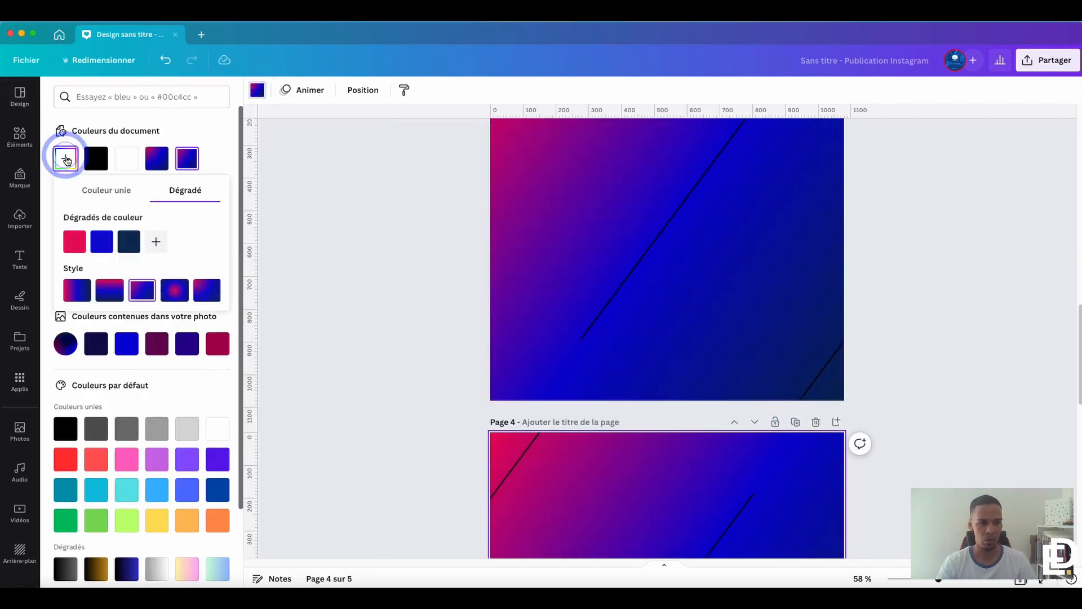
{"action": "left_click", "coordinate": [76, 290]}
{"action": "scroll", "coordinate": [875, 302], "scroll_direction": "down", "scroll_amount": 5}
{"action": "left_click", "coordinate": [965, 216]}
{"action": "scroll", "coordinate": [807, 273], "scroll_direction": "up", "scroll_amount": 2}
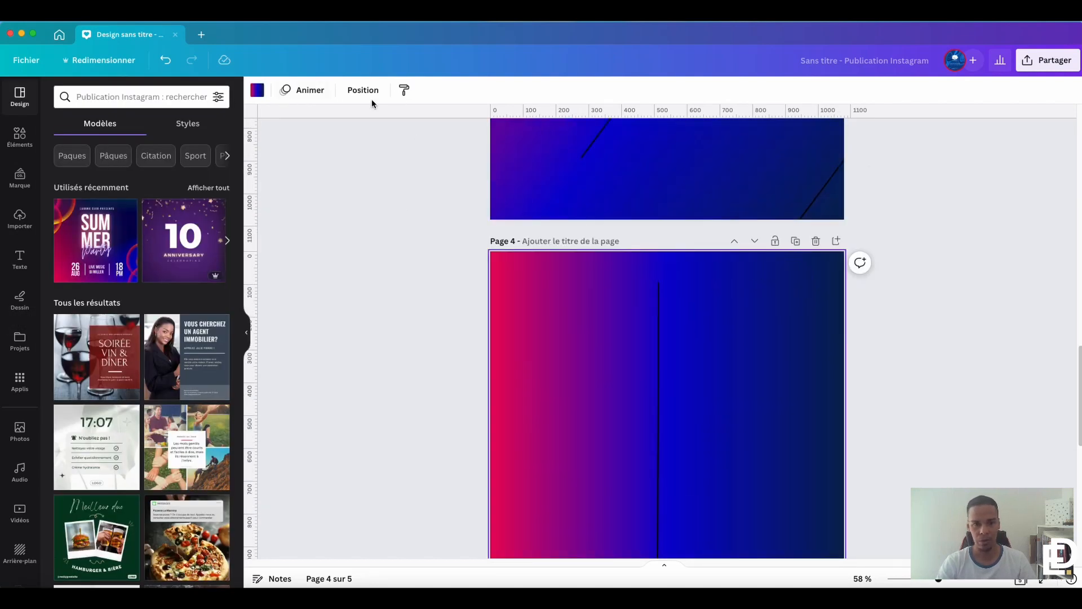
Step: Change the background gradient of page 4 to the top-to-bottom linear style
{"action": "left_click", "coordinate": [256, 93]}
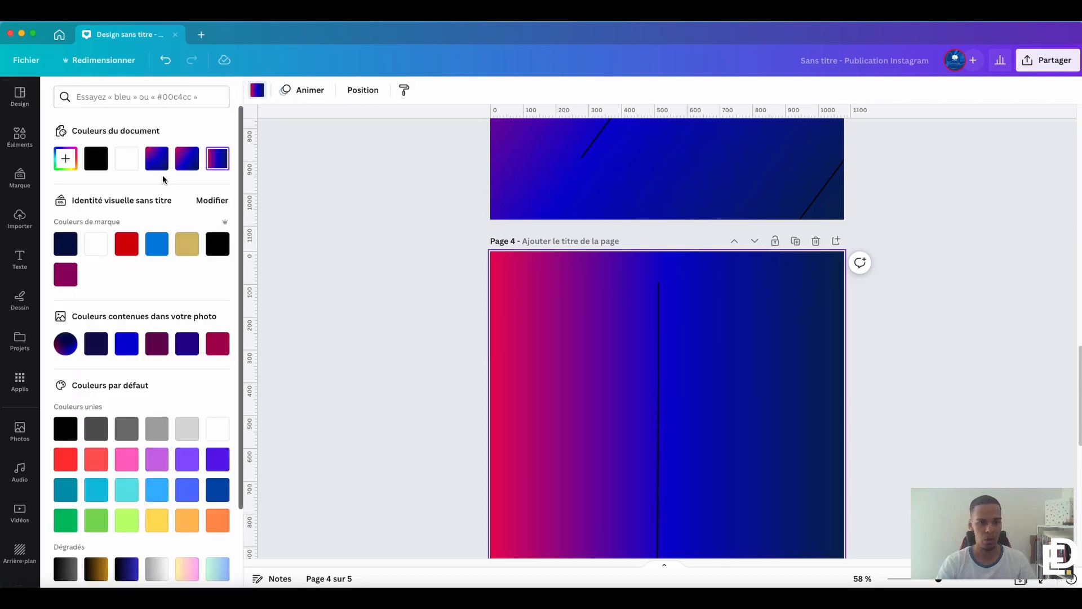
{"action": "left_click", "coordinate": [66, 159]}
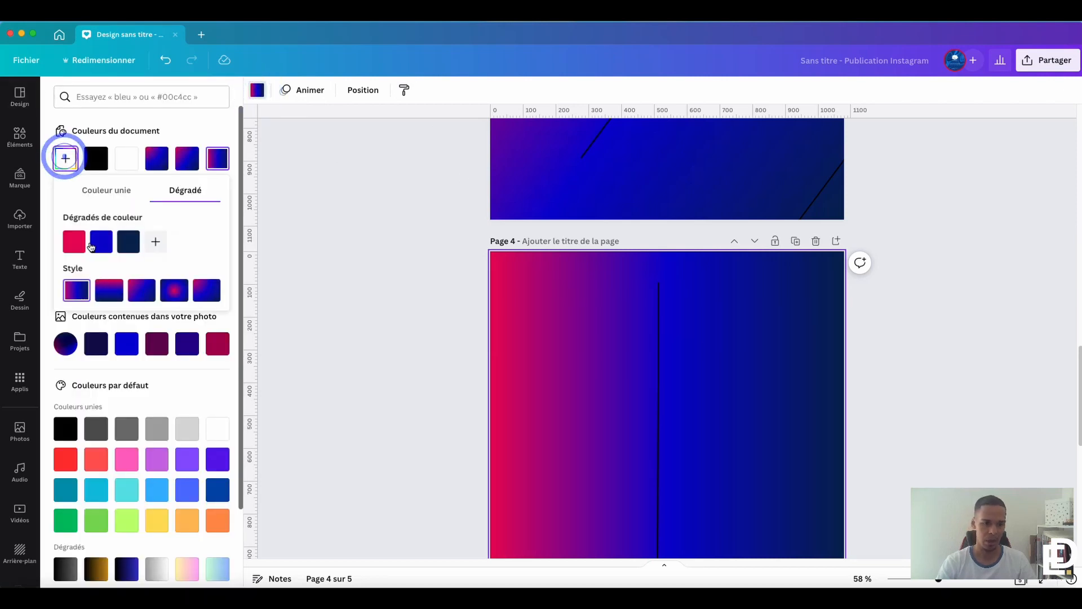
{"action": "left_click", "coordinate": [109, 289]}
{"action": "scroll", "coordinate": [854, 331], "scroll_direction": "down", "scroll_amount": 5}
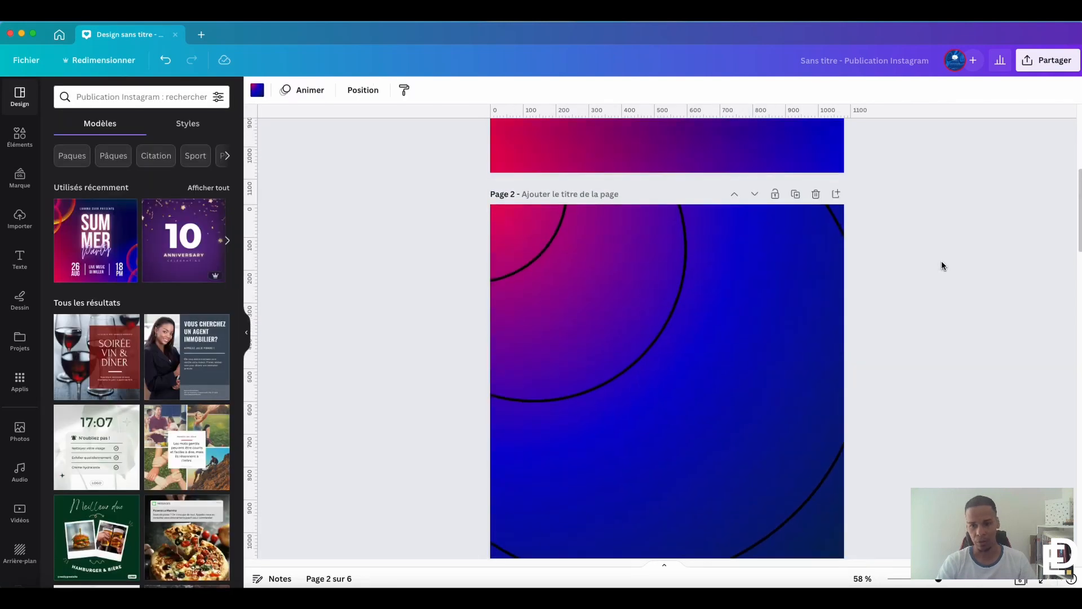
Step: Delete the two larger circle outlines from page 2 and move the small one to the page's centre
{"action": "scroll", "coordinate": [940, 260], "scroll_direction": "down", "scroll_amount": 3}
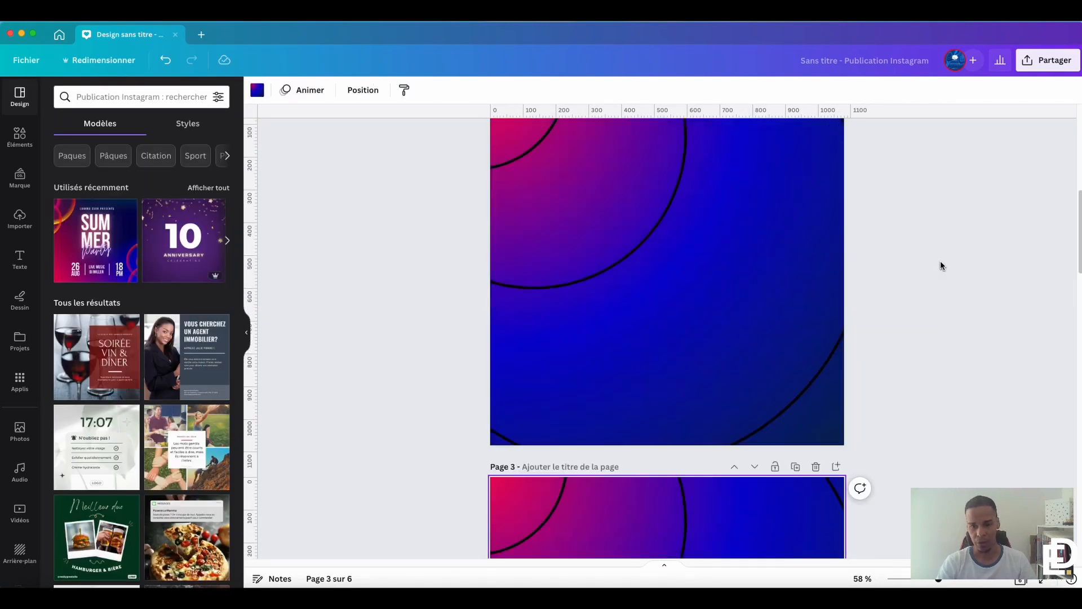
{"action": "scroll", "coordinate": [940, 261], "scroll_direction": "up", "scroll_amount": 3}
{"action": "scroll", "coordinate": [940, 260], "scroll_direction": "down", "scroll_amount": 3}
{"action": "scroll", "coordinate": [940, 260], "scroll_direction": "up", "scroll_amount": 2}
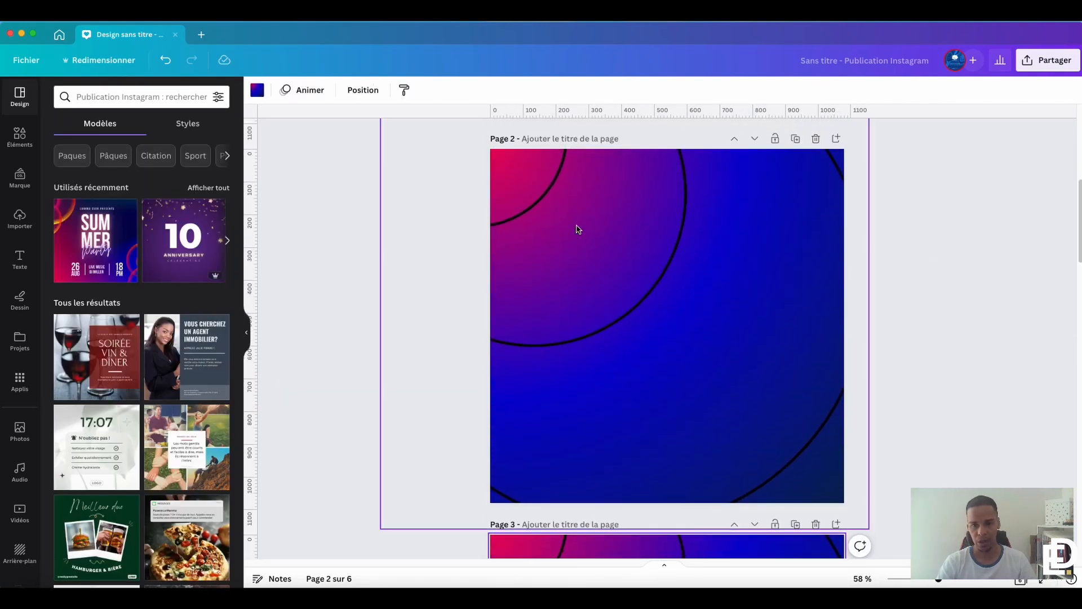
{"action": "left_click", "coordinate": [768, 385]}
{"action": "key", "text": "Delete"}
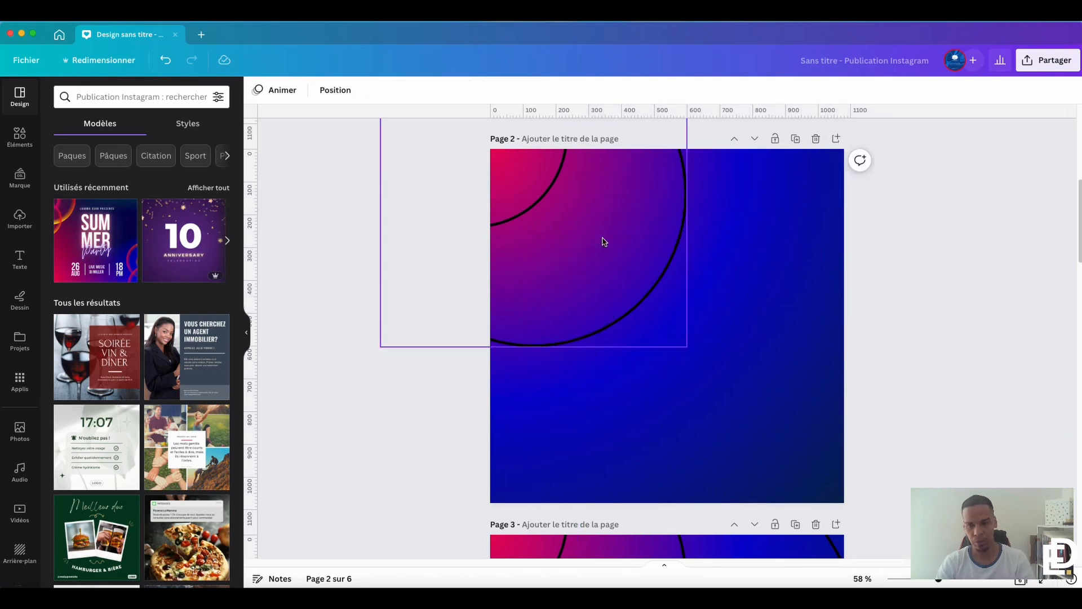
{"action": "left_click", "coordinate": [601, 237]}
{"action": "key", "text": "Delete"}
{"action": "left_click_drag", "start_coordinate": [537, 202], "coordinate": [729, 372]}
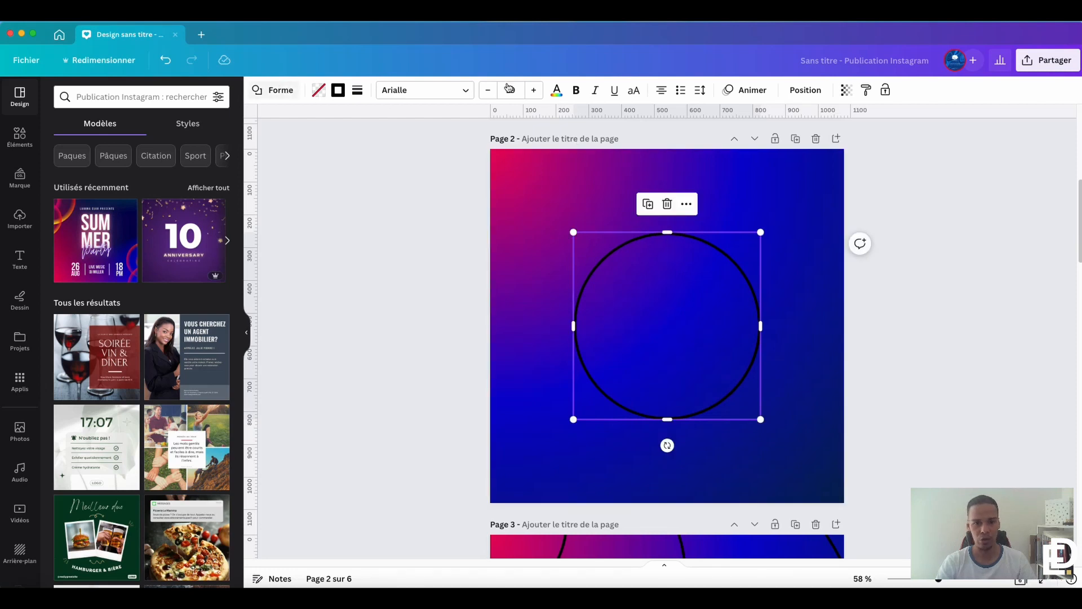
Step: Change page 2's background gradient to the radial style that spreads from the page's centre
{"action": "left_click", "coordinate": [529, 174]}
{"action": "left_click", "coordinate": [258, 90]}
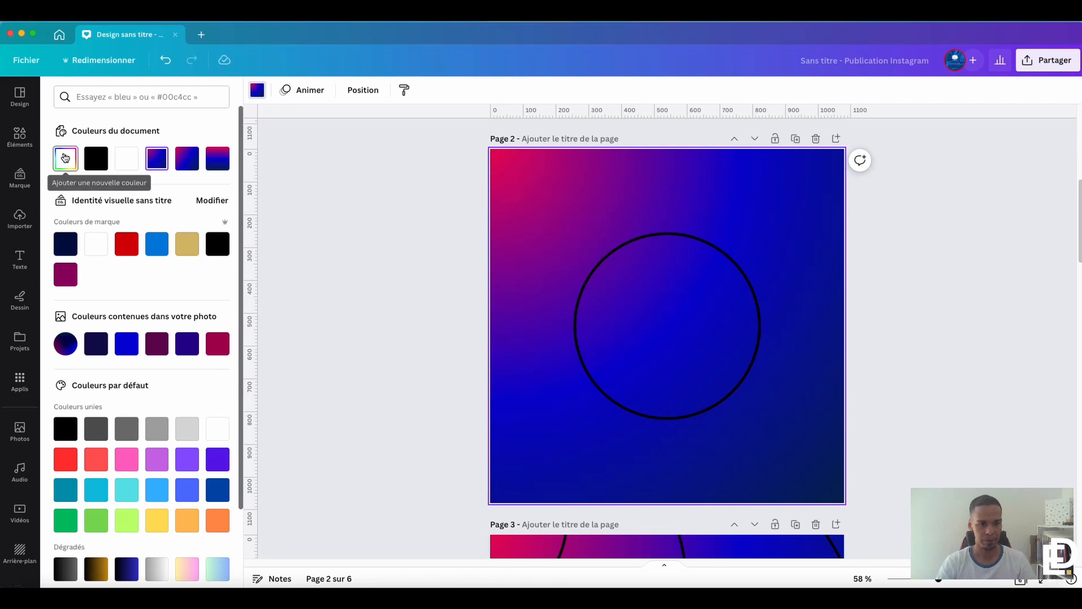
{"action": "left_click", "coordinate": [68, 158]}
{"action": "left_click", "coordinate": [179, 298]}
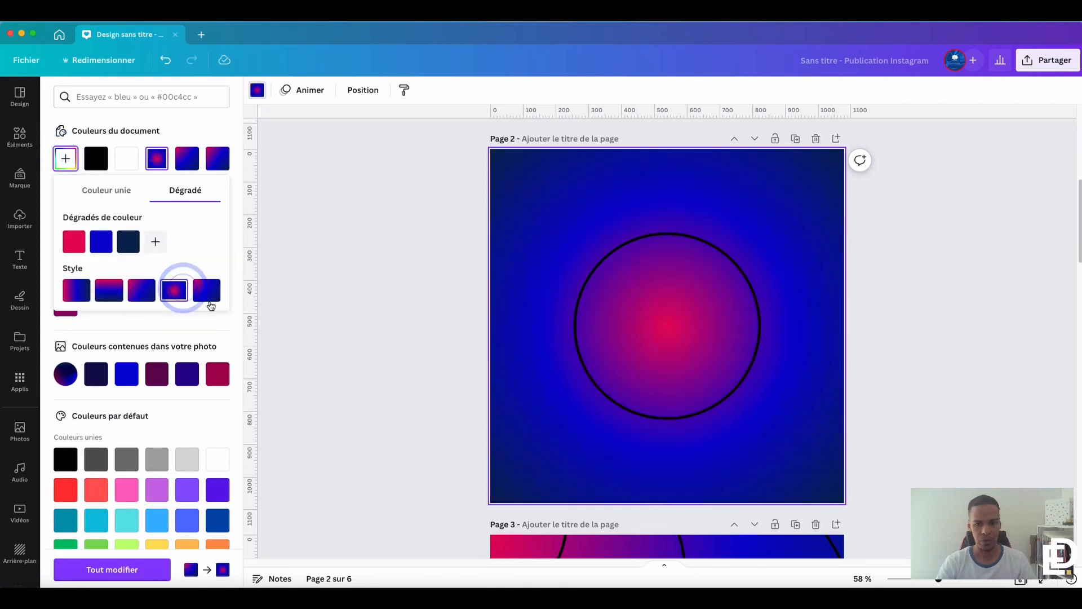
{"action": "left_click", "coordinate": [976, 265]}
{"action": "left_click", "coordinate": [439, 239]}
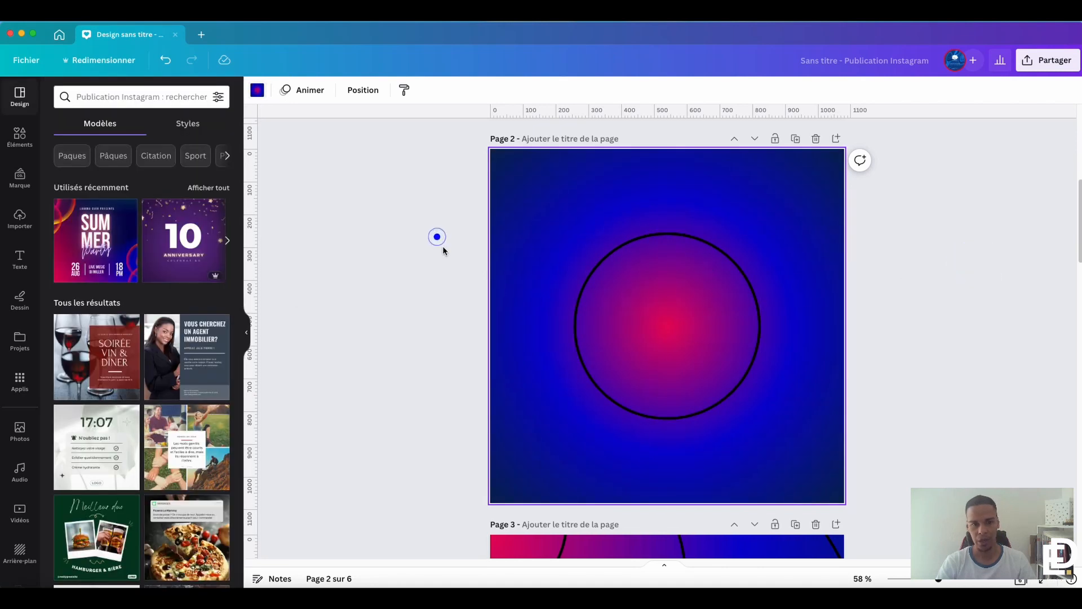
Step: Reorder page 2's gradient colours so dark navy is second and blue is third
{"action": "left_click", "coordinate": [638, 318]}
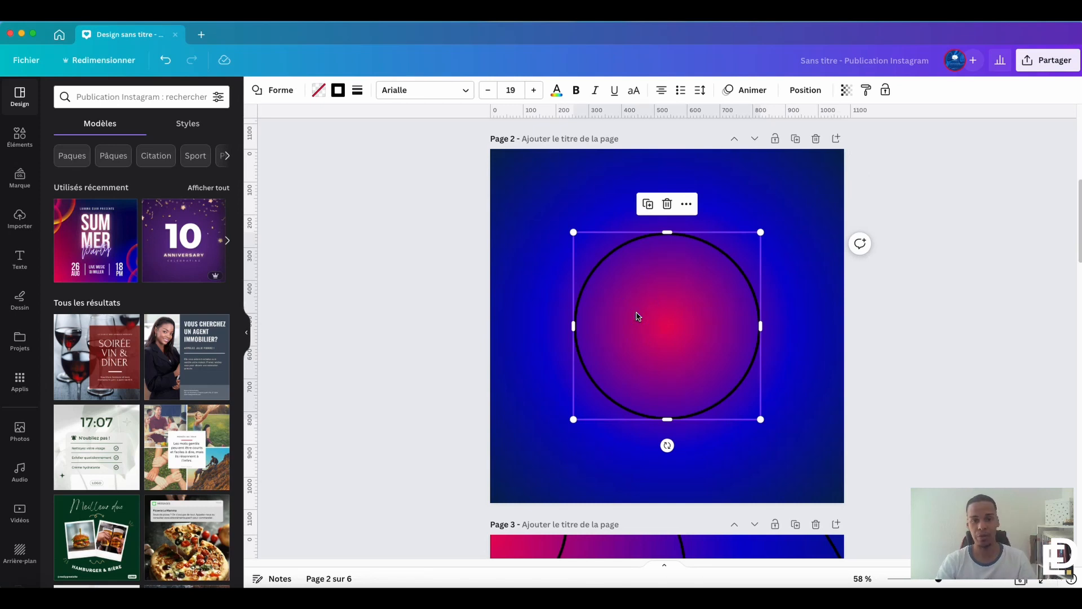
{"action": "left_click", "coordinate": [802, 211]}
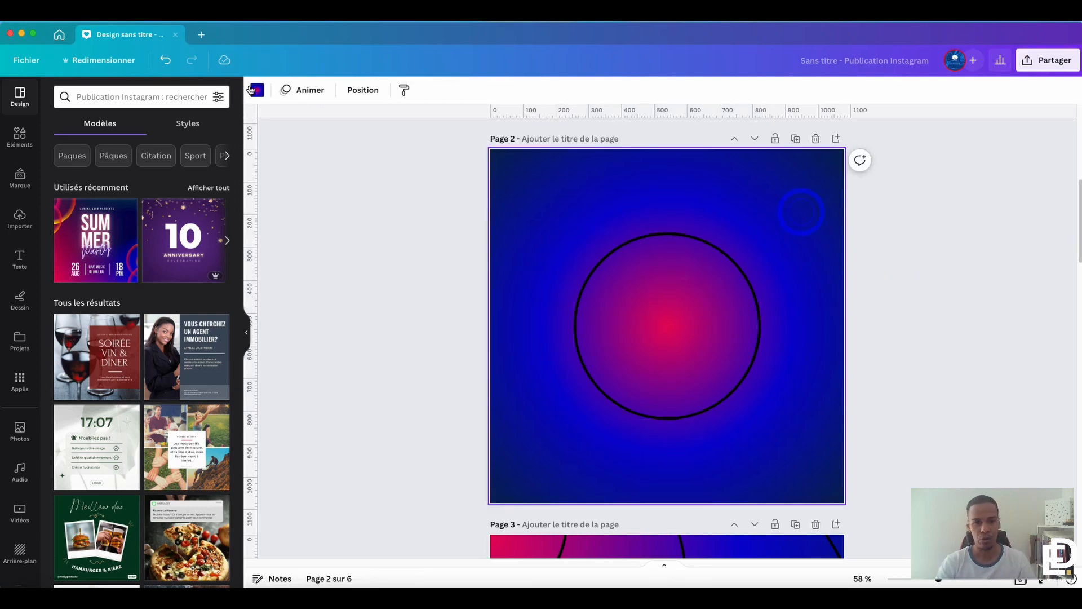
{"action": "left_click", "coordinate": [257, 90]}
{"action": "left_click", "coordinate": [66, 159]}
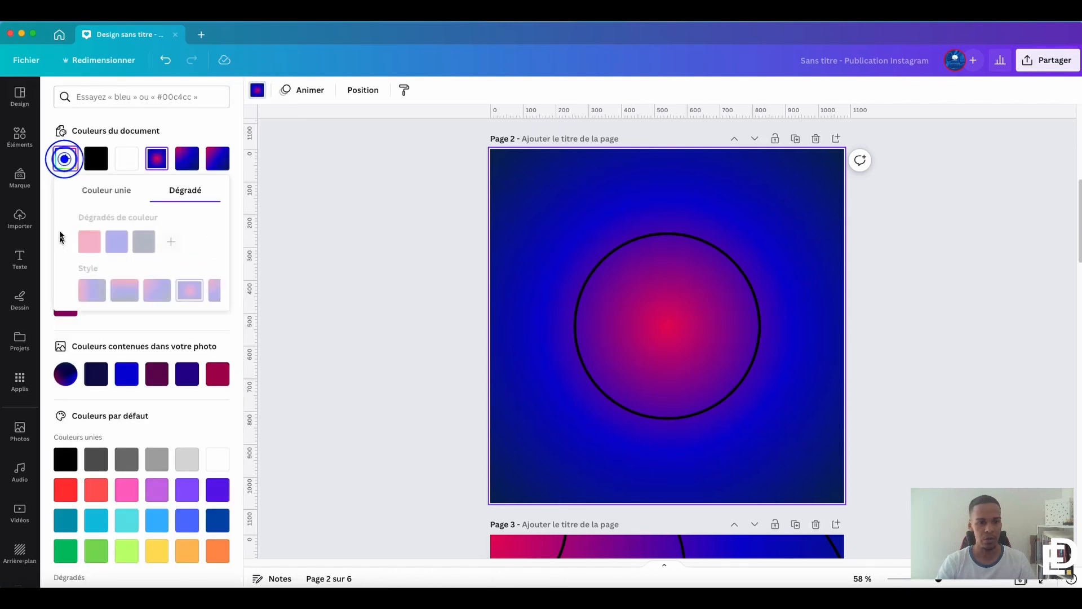
{"action": "left_click_drag", "start_coordinate": [126, 250], "coordinate": [93, 243]}
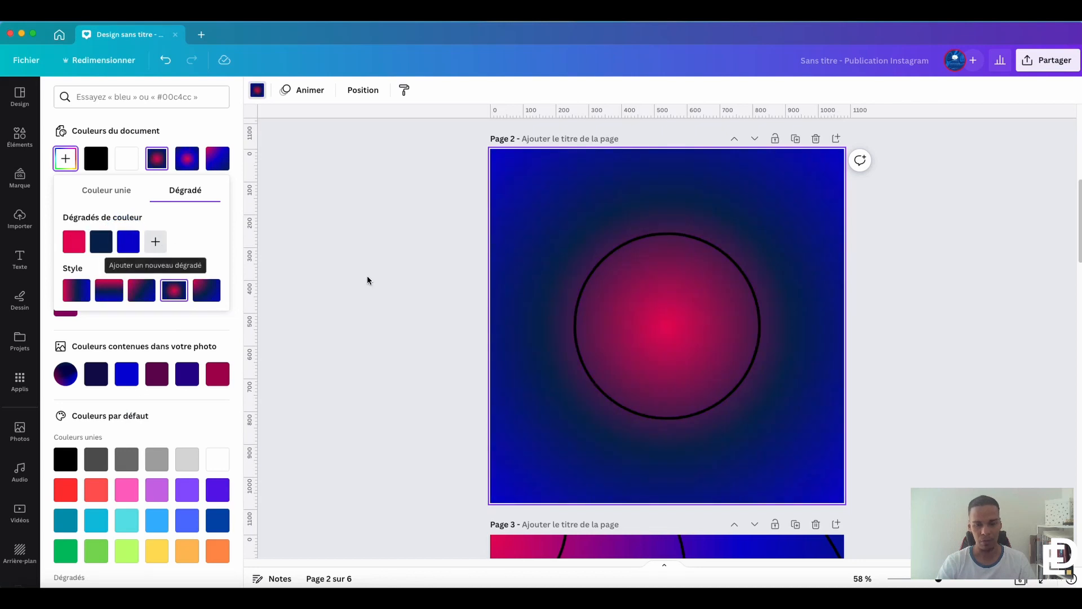
Step: Give the blank page 6 a white-to-grey radial gradient background
{"action": "scroll", "coordinate": [929, 306], "scroll_direction": "down", "scroll_amount": 20}
{"action": "scroll", "coordinate": [921, 310], "scroll_direction": "down", "scroll_amount": 3}
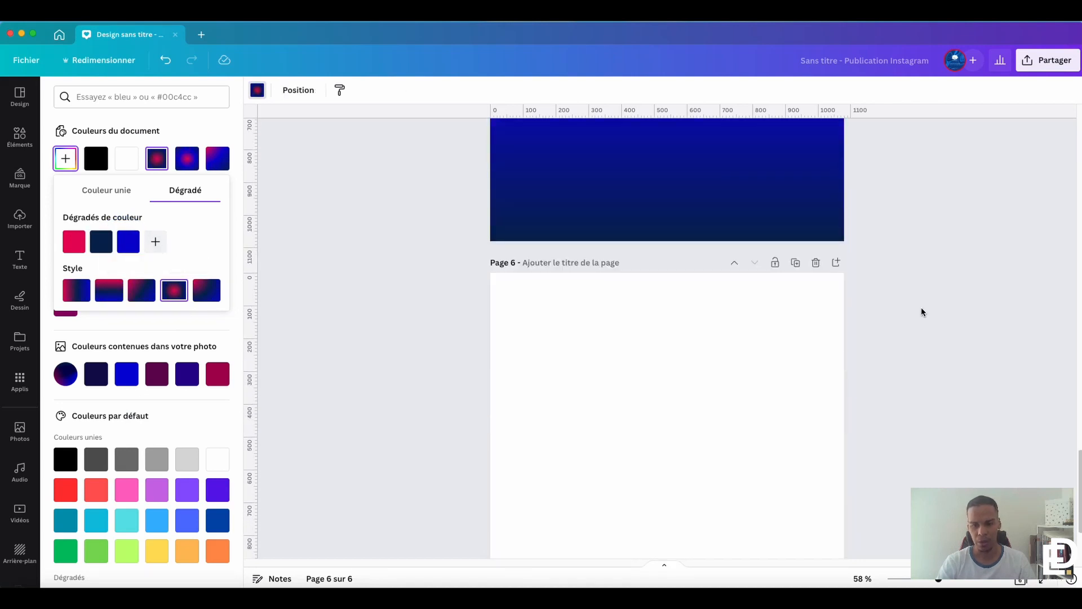
{"action": "scroll", "coordinate": [921, 309], "scroll_direction": "up", "scroll_amount": 5}
{"action": "scroll", "coordinate": [921, 310], "scroll_direction": "down", "scroll_amount": 7}
{"action": "left_click", "coordinate": [758, 289]}
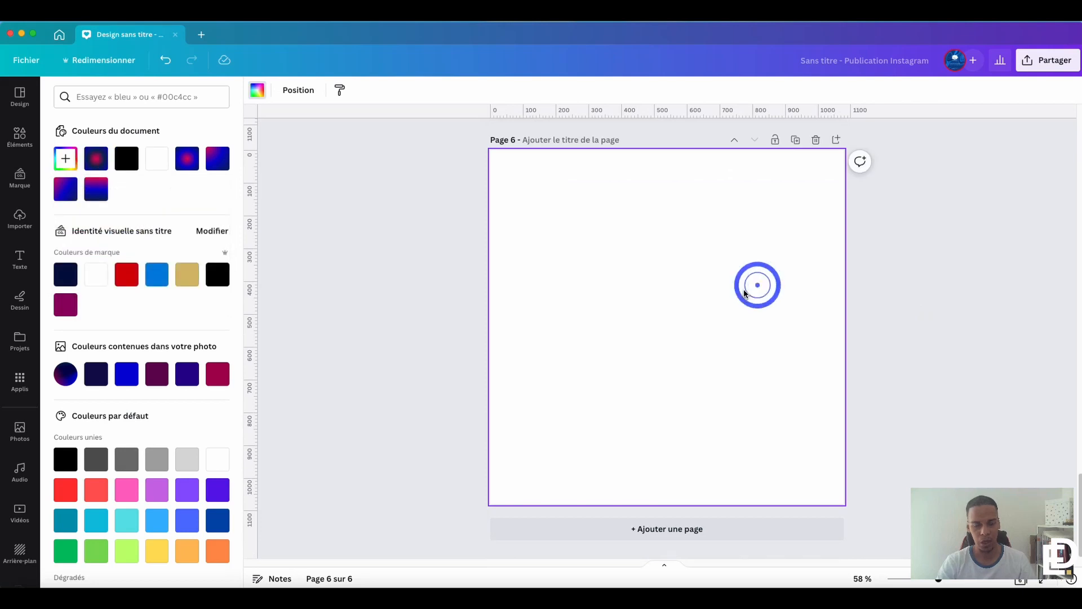
{"action": "left_click", "coordinate": [681, 286]}
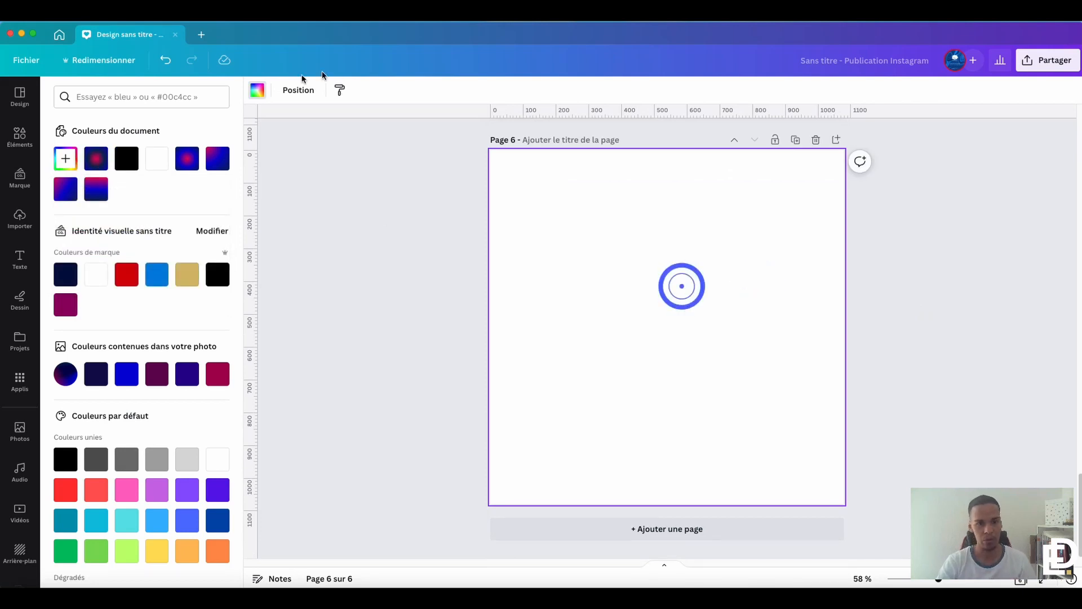
{"action": "left_click", "coordinate": [68, 161]}
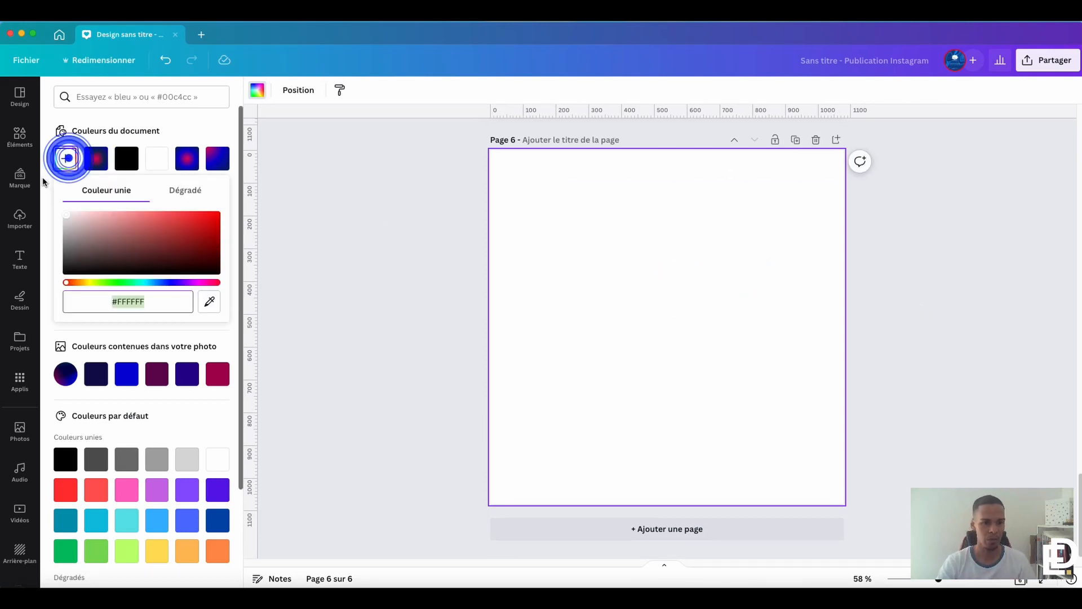
{"action": "left_click", "coordinate": [175, 189]}
{"action": "left_click", "coordinate": [601, 308]}
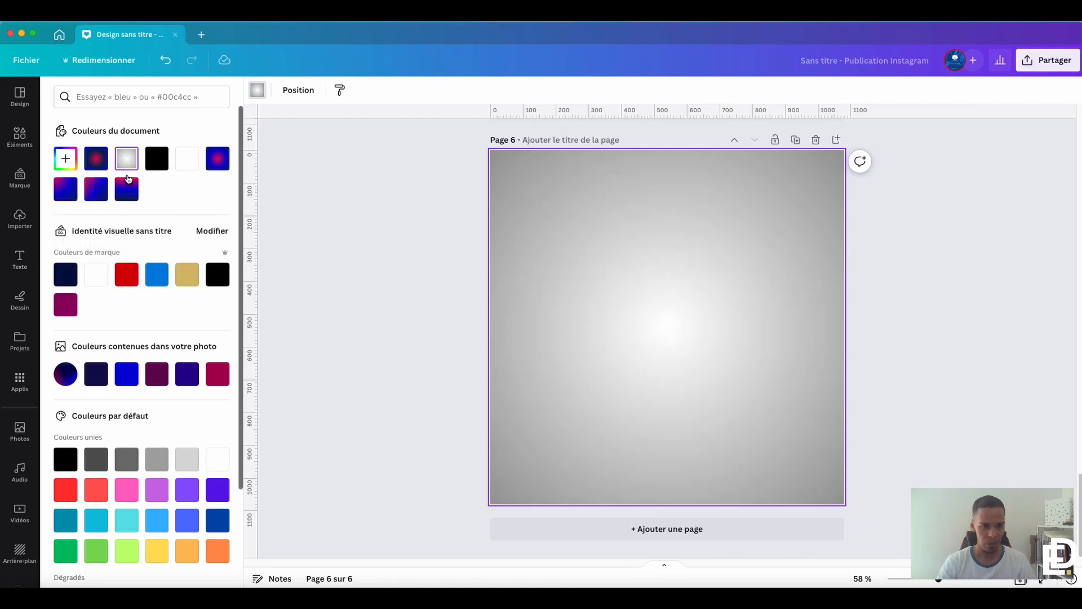
Step: Set the first colour of page 6's gradient to red, #FF0000
{"action": "left_click", "coordinate": [127, 160]}
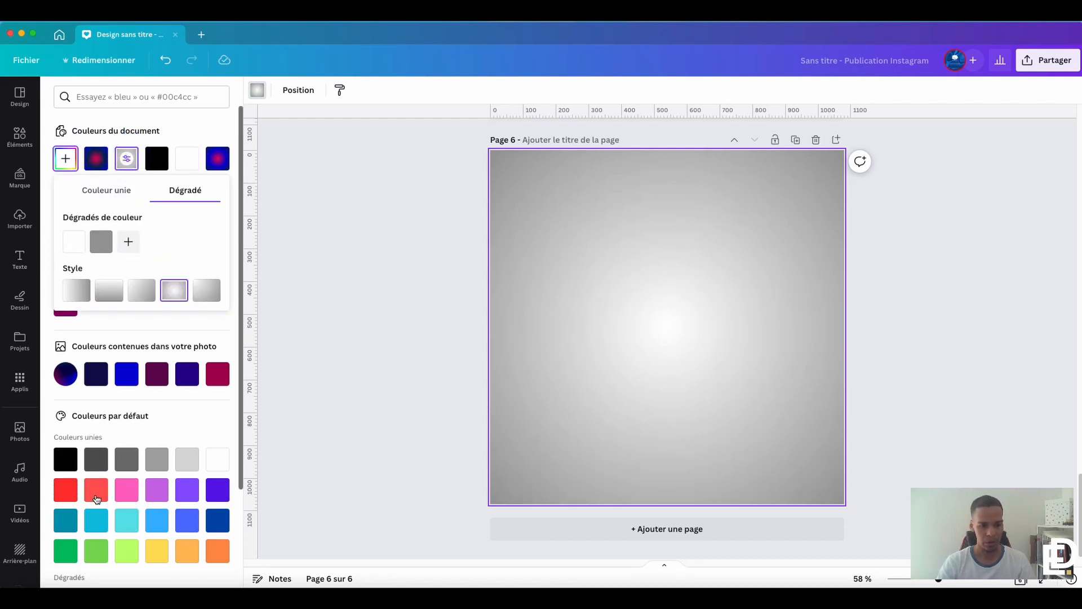
{"action": "left_click", "coordinate": [77, 242]}
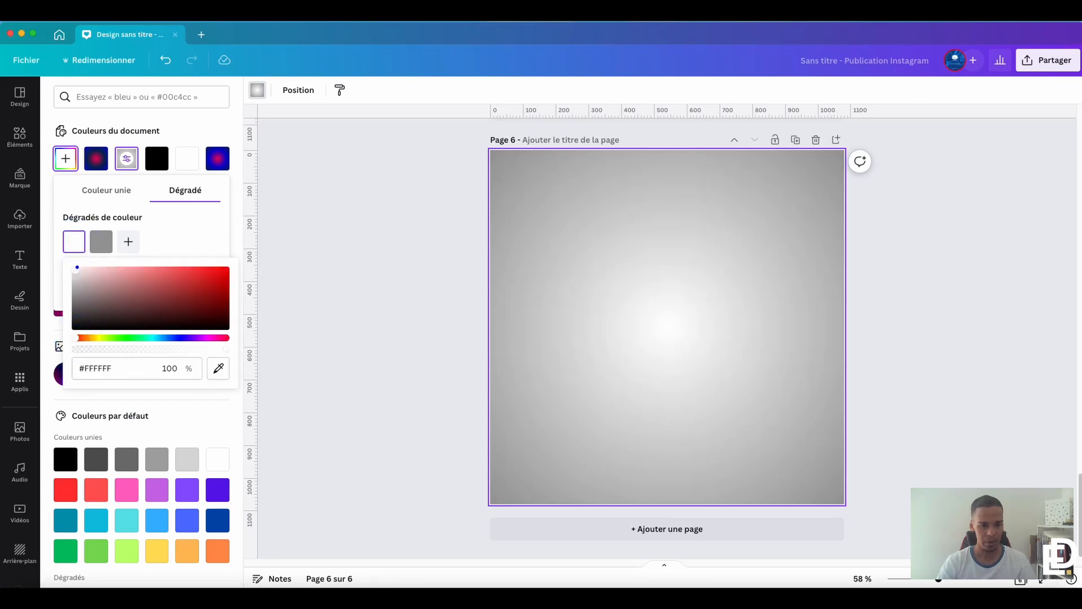
{"action": "left_click_drag", "start_coordinate": [77, 267], "coordinate": [246, 260]}
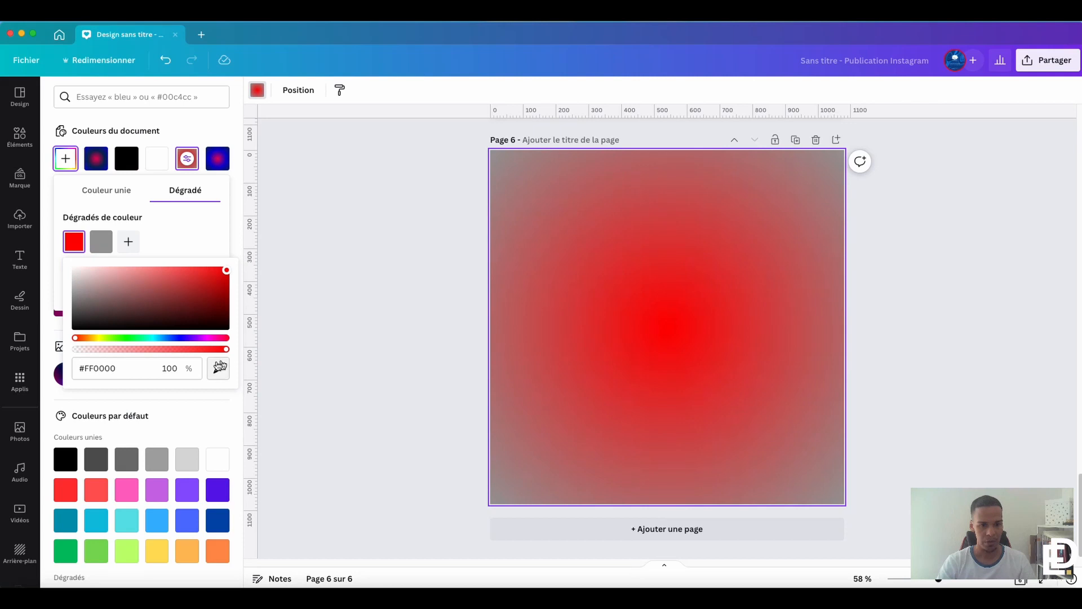
Step: Set the second colour of page 6's gradient to yellow, #FFDE00
{"action": "left_click", "coordinate": [101, 241]}
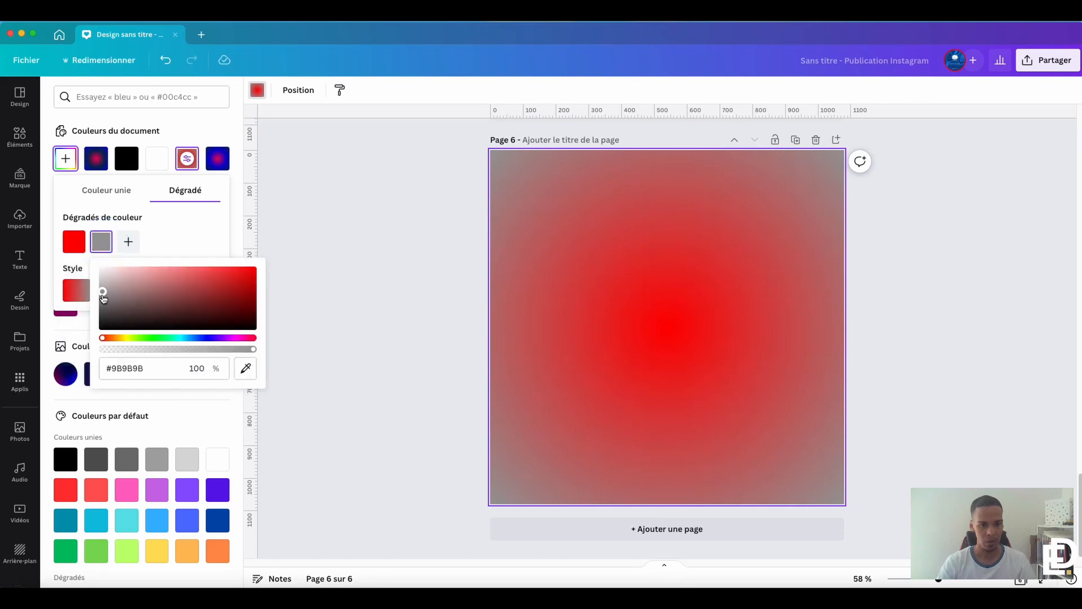
{"action": "left_click", "coordinate": [121, 338]}
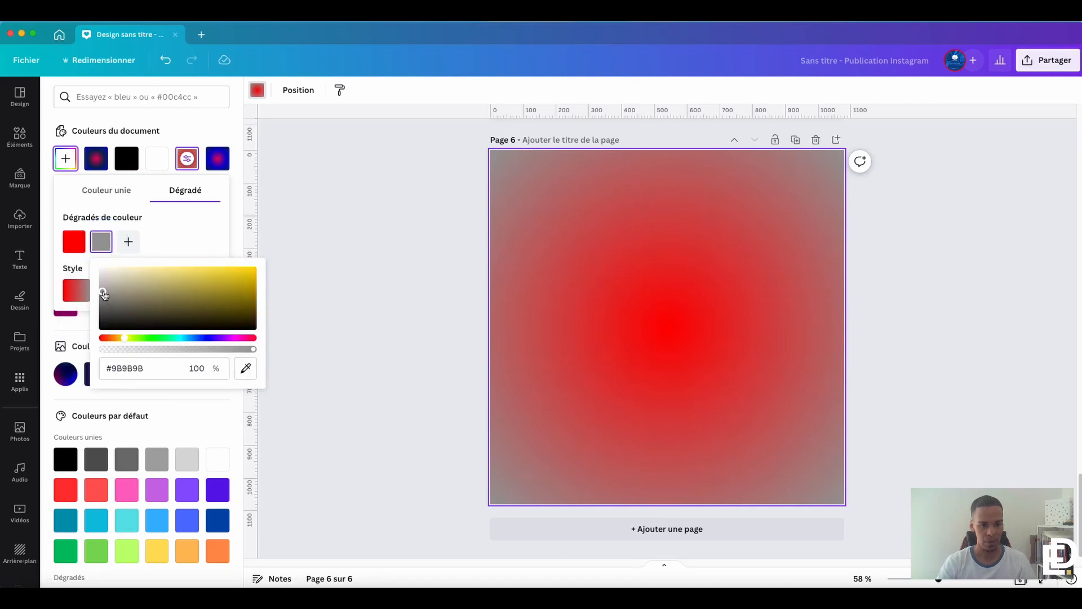
{"action": "left_click_drag", "start_coordinate": [103, 294], "coordinate": [316, 254]}
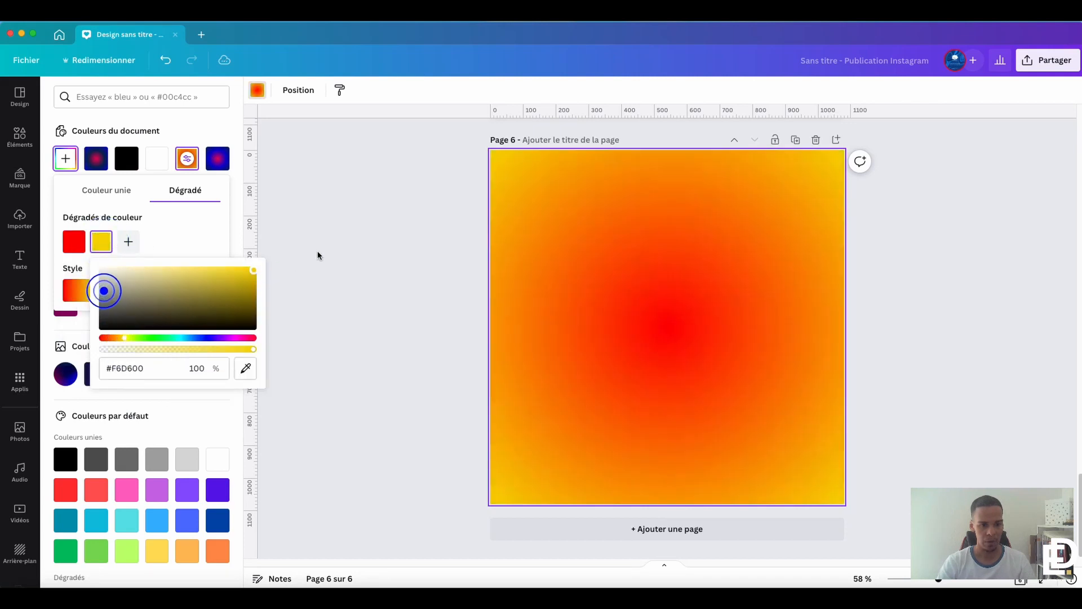
Step: Add green #1CFF00 and cyan #00E8FF as the third and fourth colours of page 6's gradient
{"action": "left_click", "coordinate": [129, 243]}
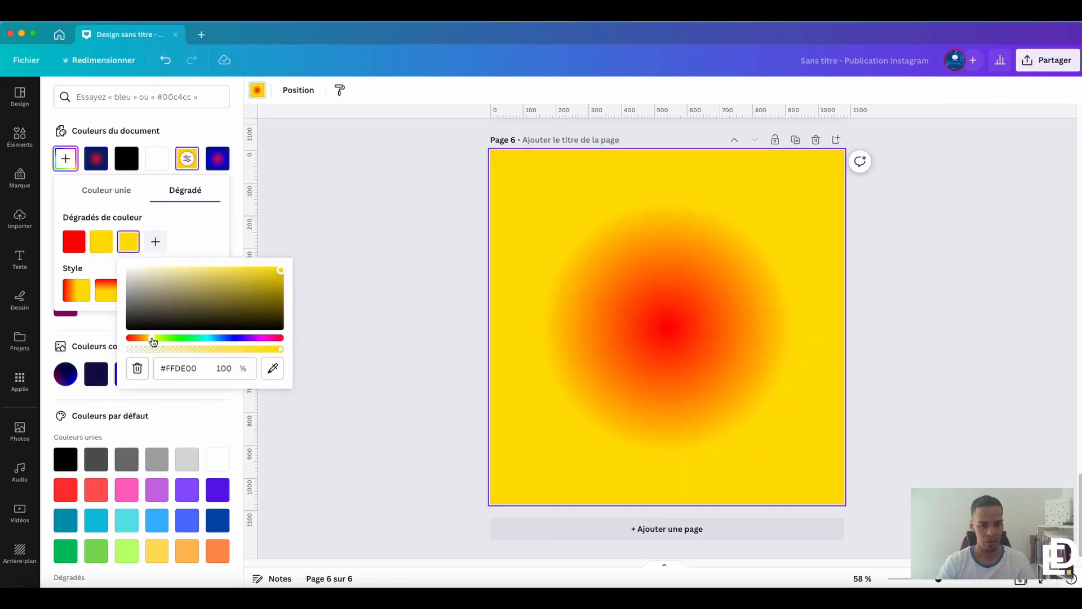
{"action": "left_click_drag", "start_coordinate": [152, 341], "coordinate": [178, 340]}
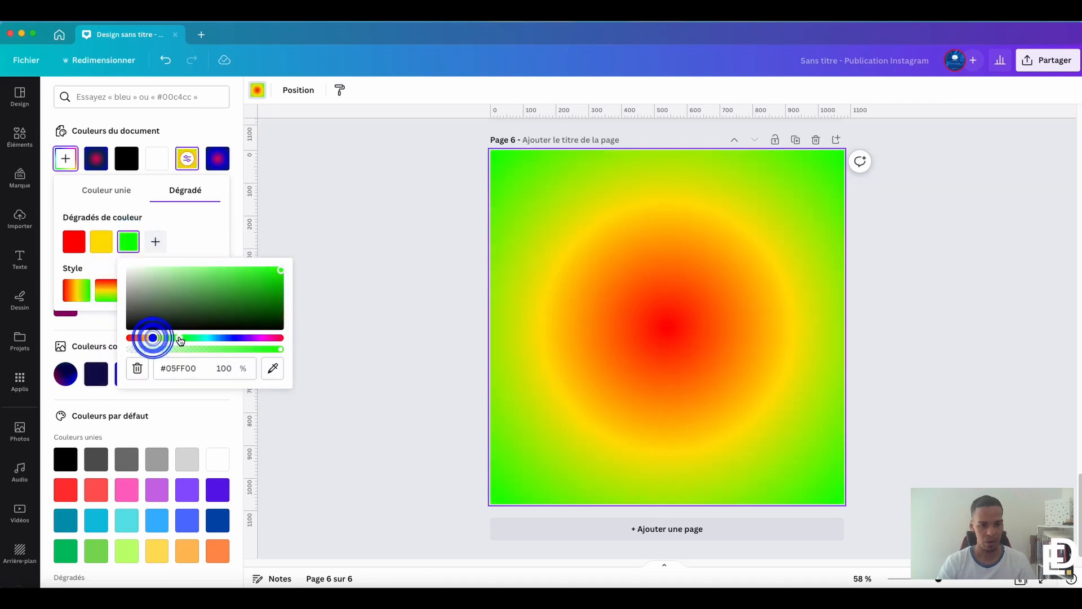
{"action": "left_click", "coordinate": [154, 243]}
{"action": "left_click_drag", "start_coordinate": [207, 340], "coordinate": [235, 341]}
Step: Add blue #2400FF and magenta #FF00FC as the fifth and sixth colours of page 6's gradient
{"action": "left_click", "coordinate": [183, 243]}
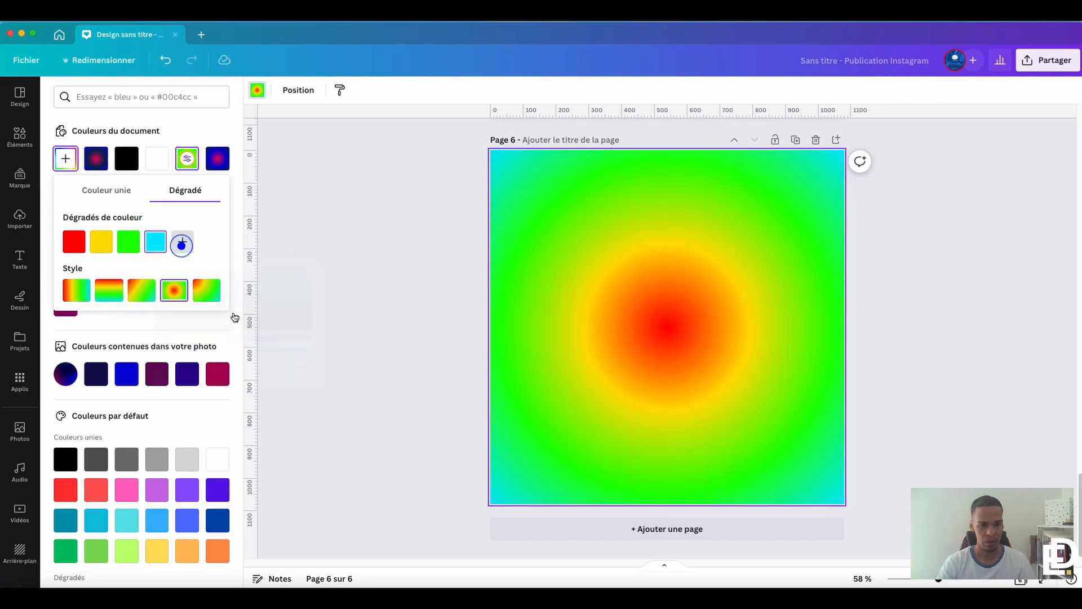
{"action": "left_click_drag", "start_coordinate": [265, 340], "coordinate": [289, 340]}
{"action": "left_click", "coordinate": [203, 248]}
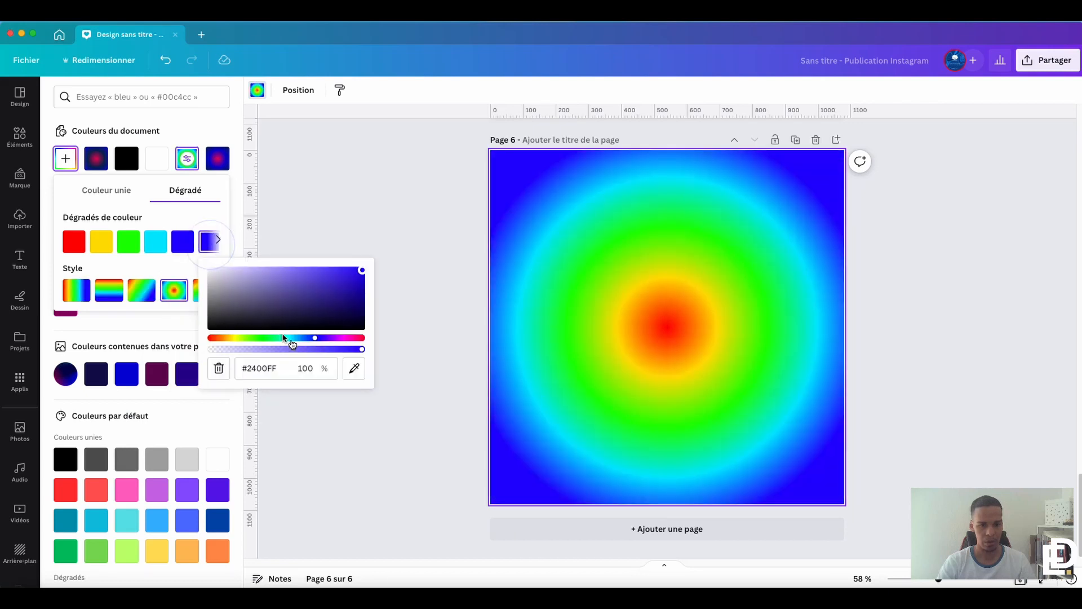
{"action": "left_click_drag", "start_coordinate": [330, 341], "coordinate": [337, 342]}
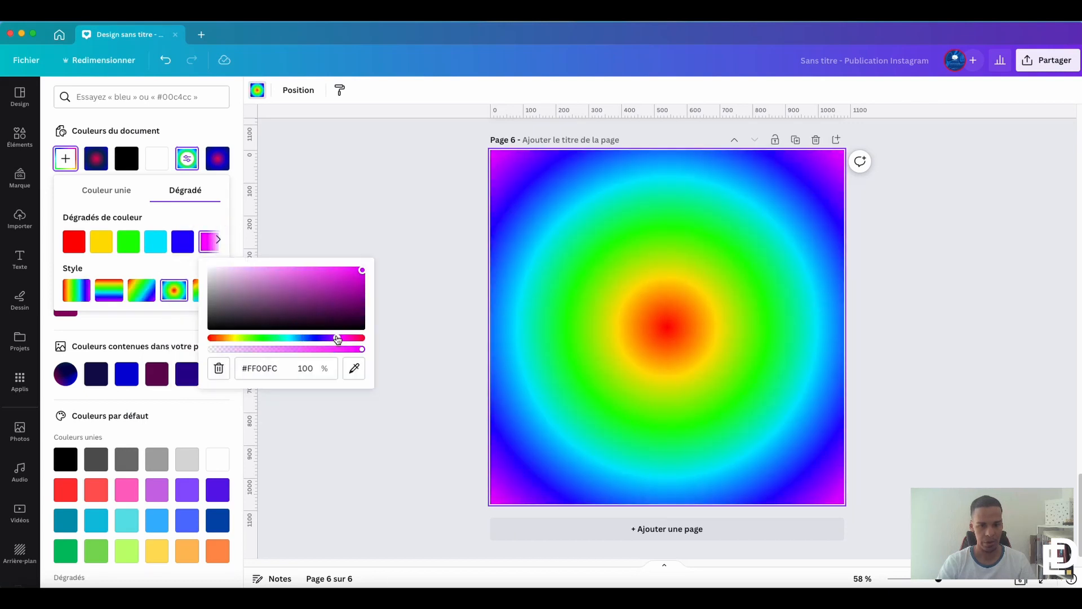
Step: Add red #FF0036 and dark red #5D0014 as the seventh and eighth colours of page 6's gradient
{"action": "left_click", "coordinate": [221, 240]}
{"action": "left_click", "coordinate": [219, 237]}
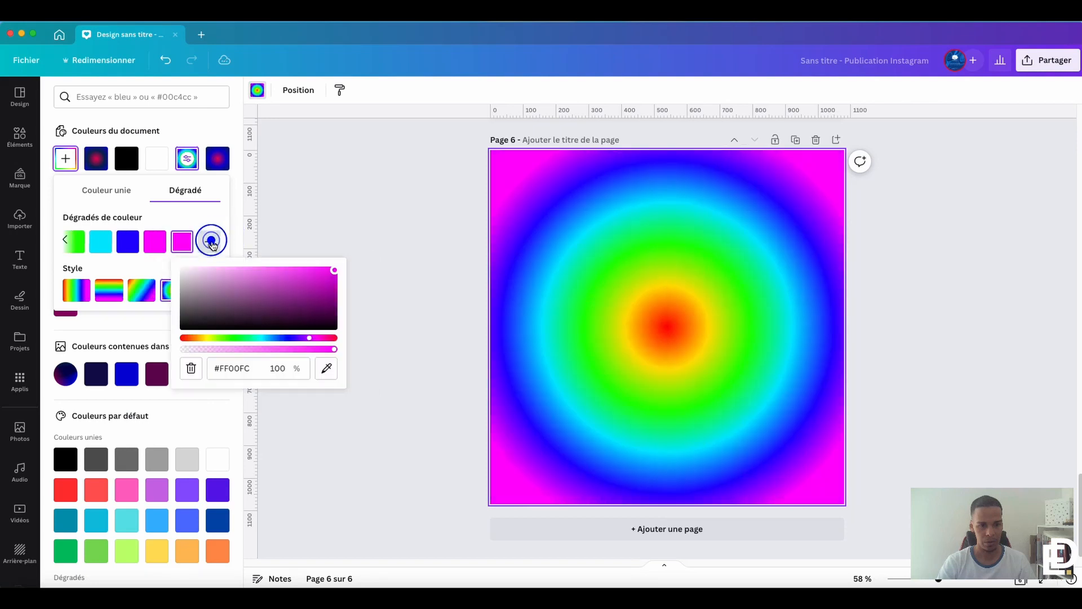
{"action": "left_click_drag", "start_coordinate": [311, 339], "coordinate": [329, 339]}
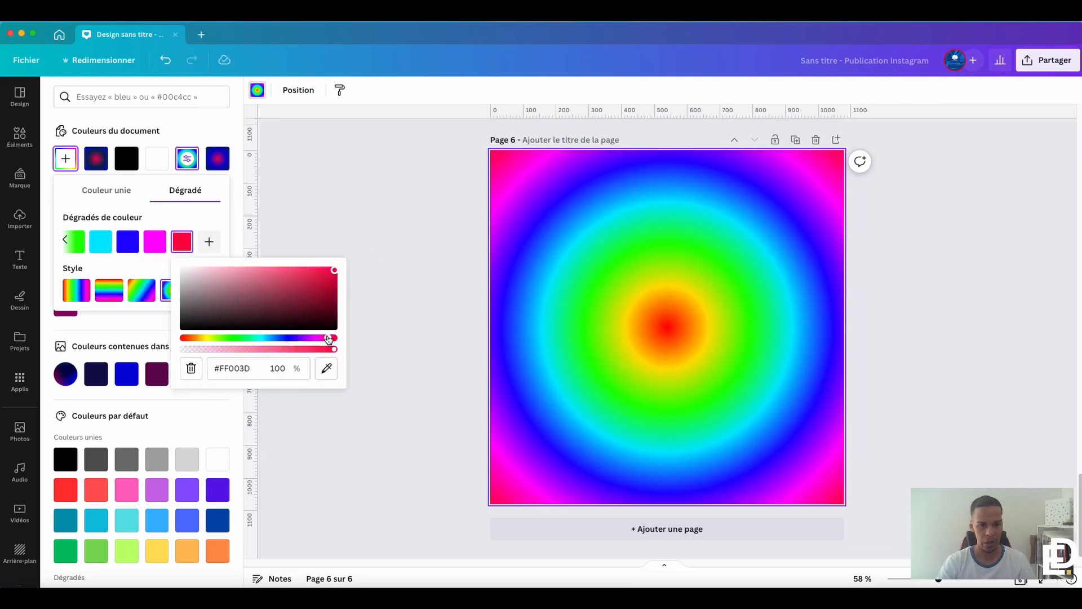
{"action": "left_click", "coordinate": [215, 240]}
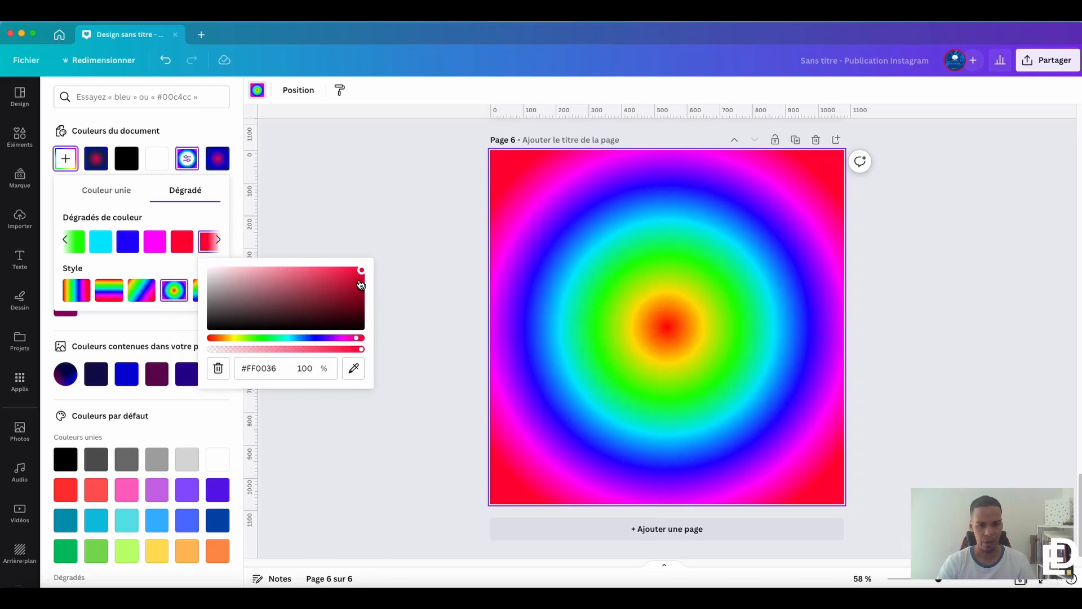
{"action": "left_click_drag", "start_coordinate": [361, 270], "coordinate": [371, 305]}
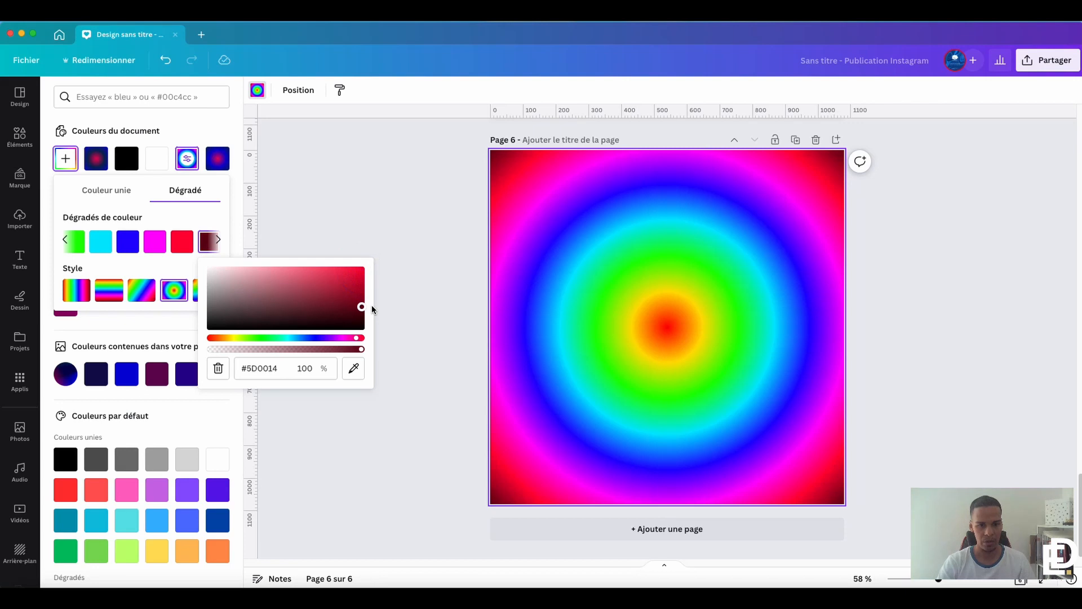
Step: Add dark purple #5D0056 and dark navy #00095D as the last two colours of page 6's gradient
{"action": "left_click", "coordinate": [216, 241]}
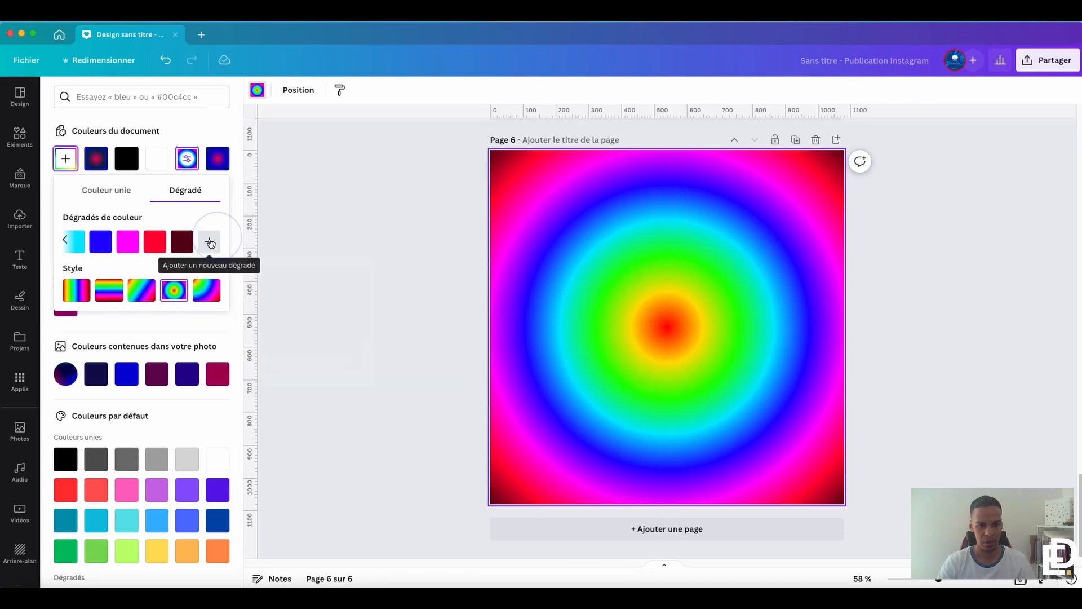
{"action": "left_click", "coordinate": [212, 242]}
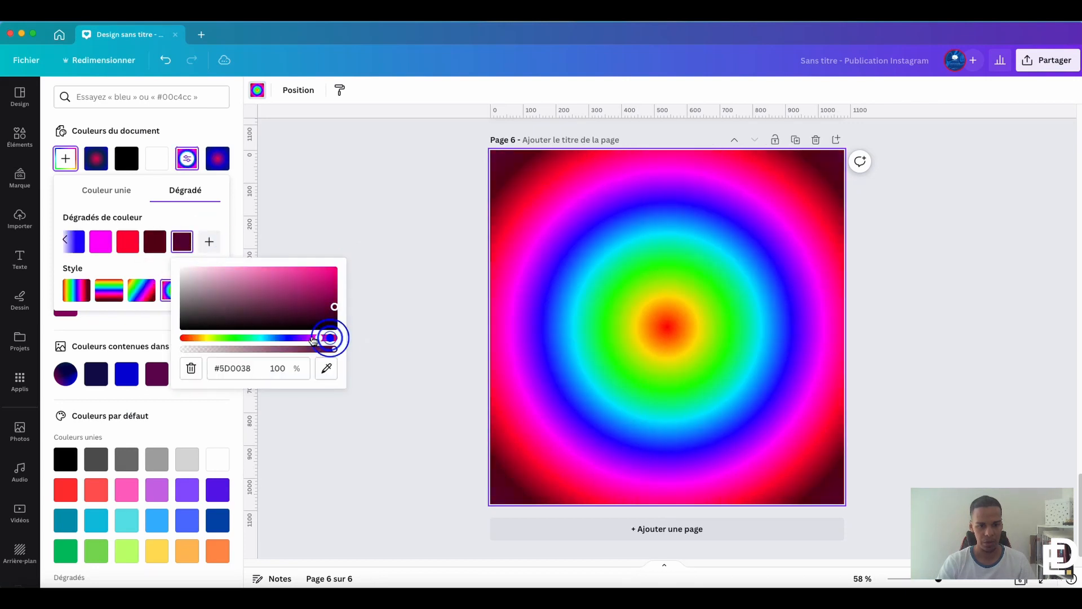
{"action": "left_click_drag", "start_coordinate": [314, 340], "coordinate": [311, 338]}
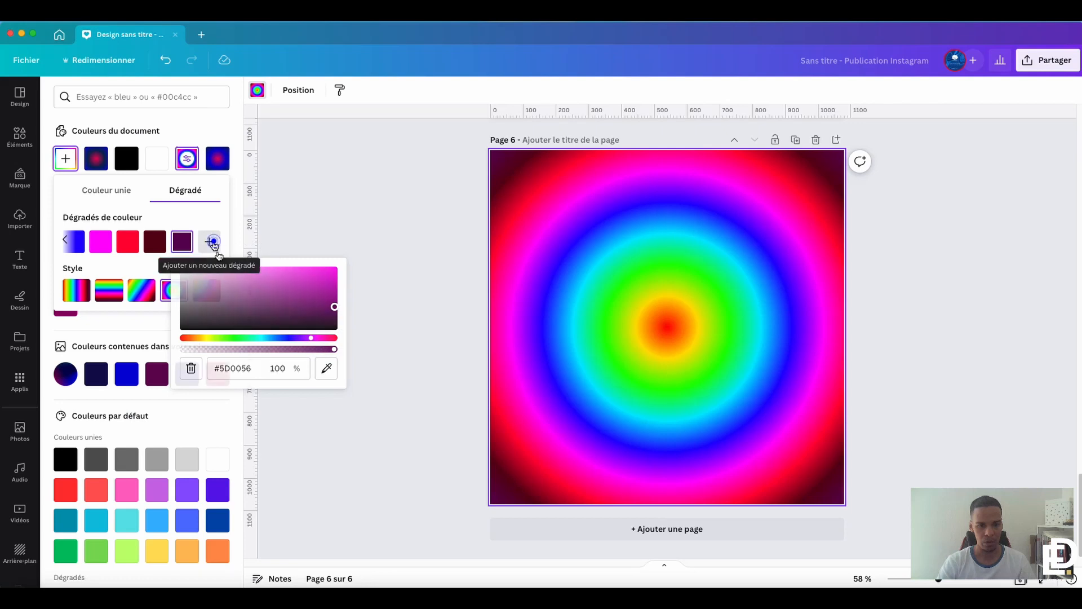
{"action": "left_click", "coordinate": [217, 243]}
{"action": "left_click_drag", "start_coordinate": [337, 339], "coordinate": [312, 338]}
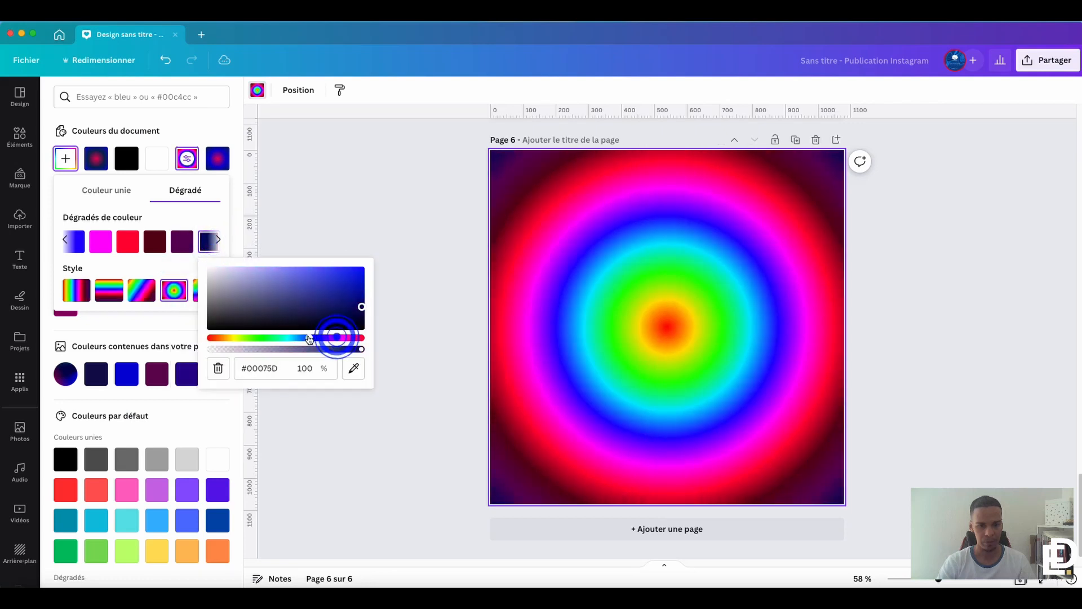
{"action": "left_click", "coordinate": [217, 237]}
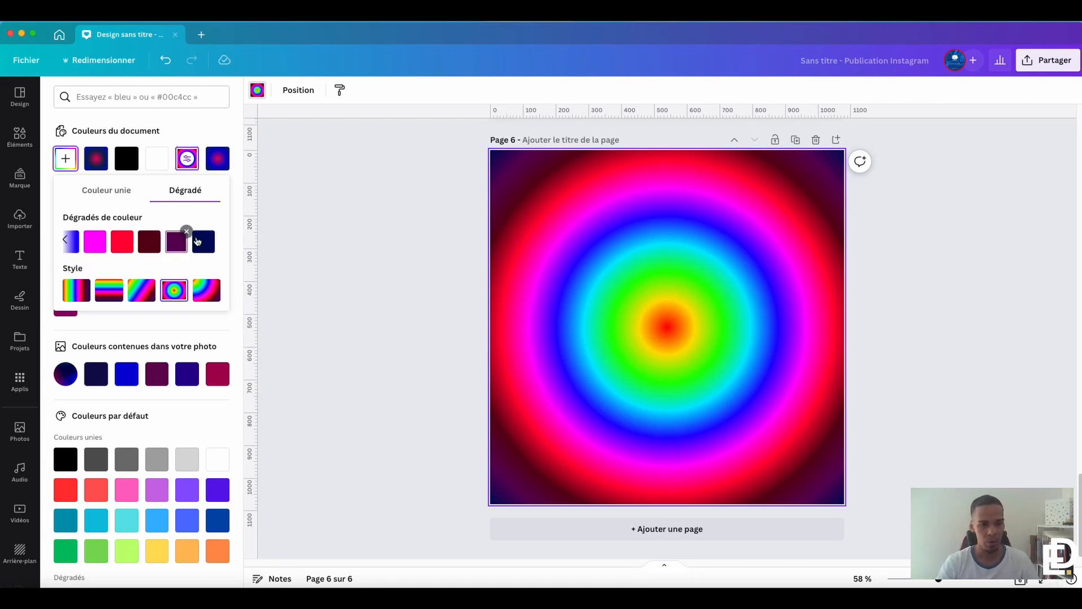
{"action": "left_click", "coordinate": [65, 242]}
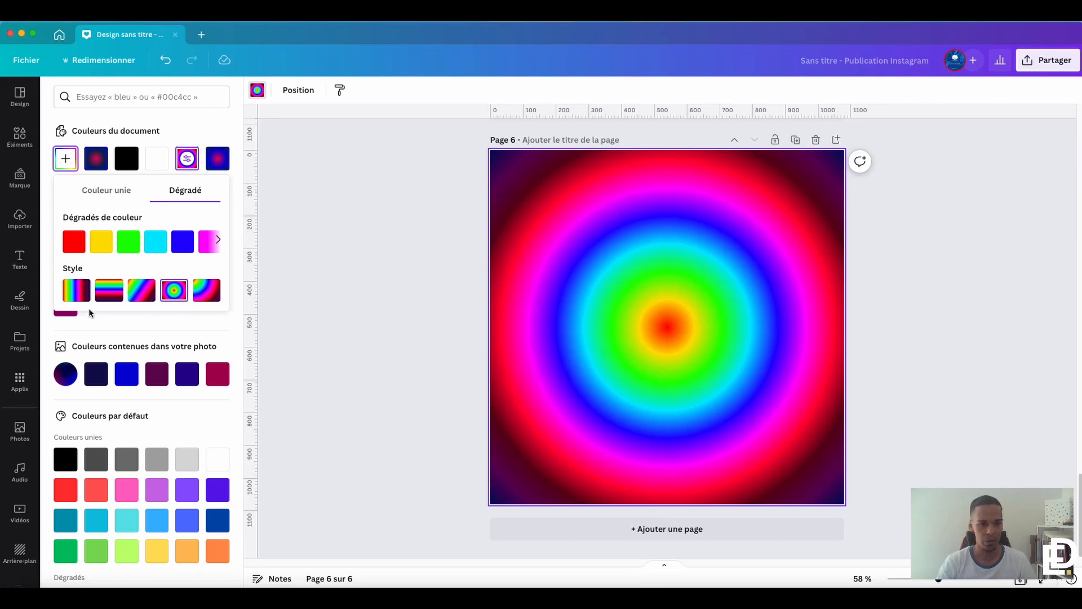
Step: Try the corner-radial, diagonal and top-to-bottom styles on page 6's gradient, then settle on the left-to-right linear style
{"action": "left_click", "coordinate": [199, 290]}
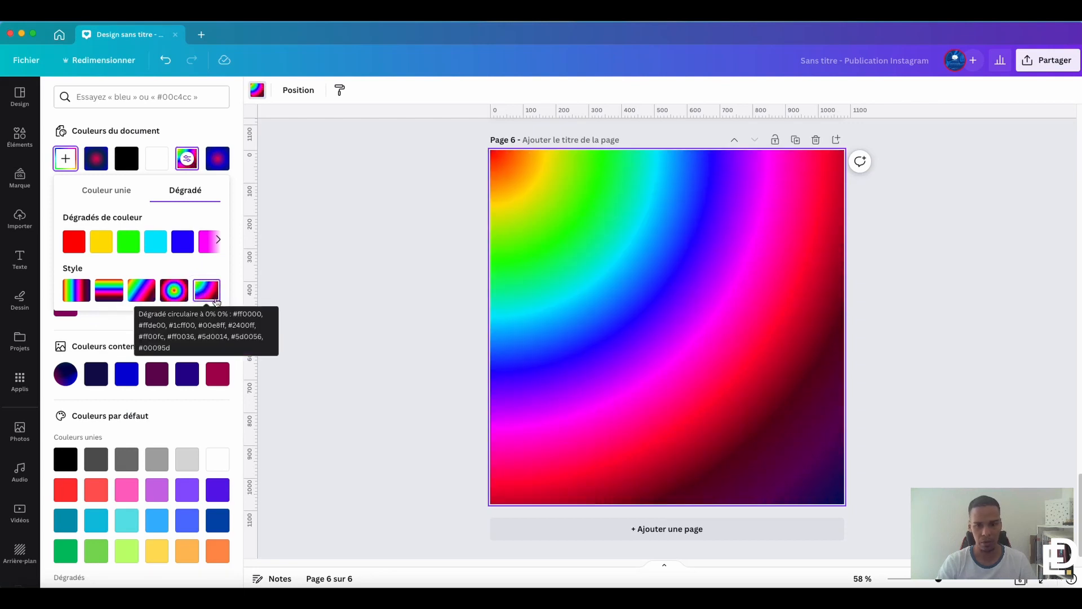
{"action": "left_click", "coordinate": [141, 290]}
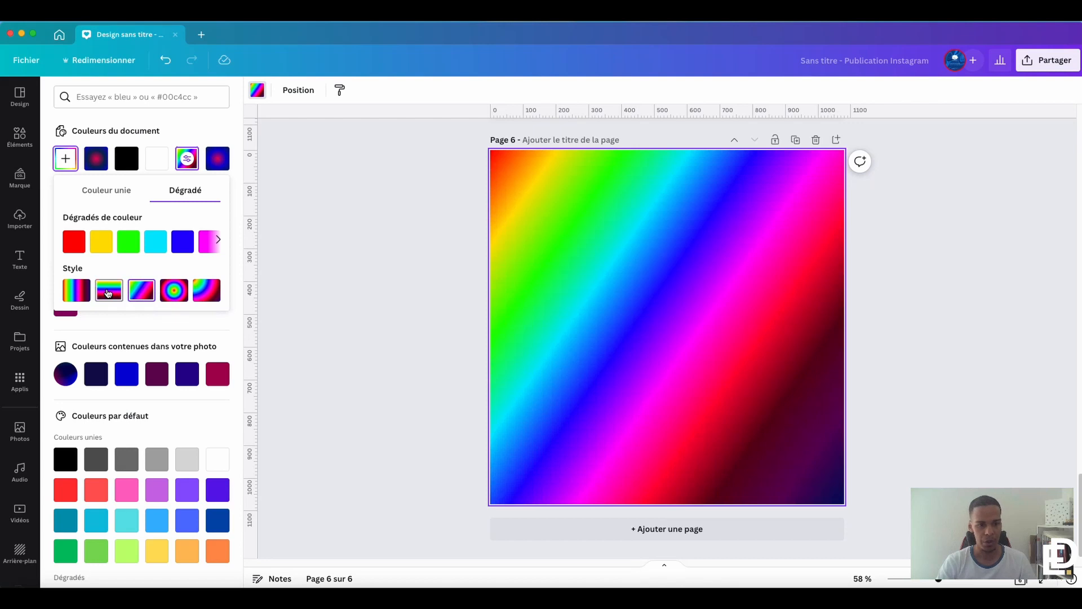
{"action": "left_click", "coordinate": [108, 292]}
{"action": "left_click", "coordinate": [76, 290]}
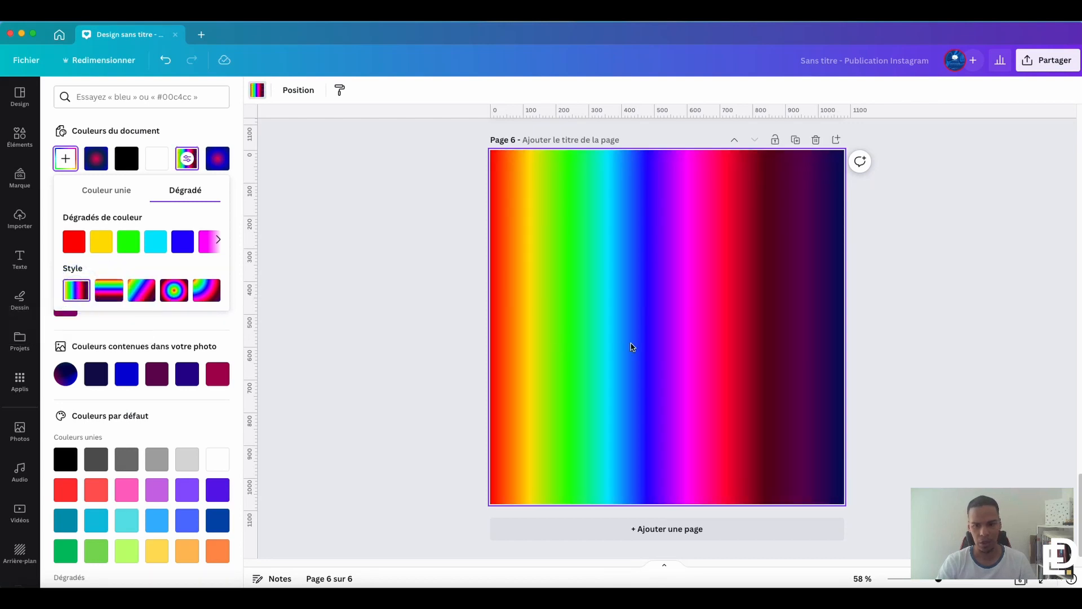
{"action": "left_click", "coordinate": [448, 288]}
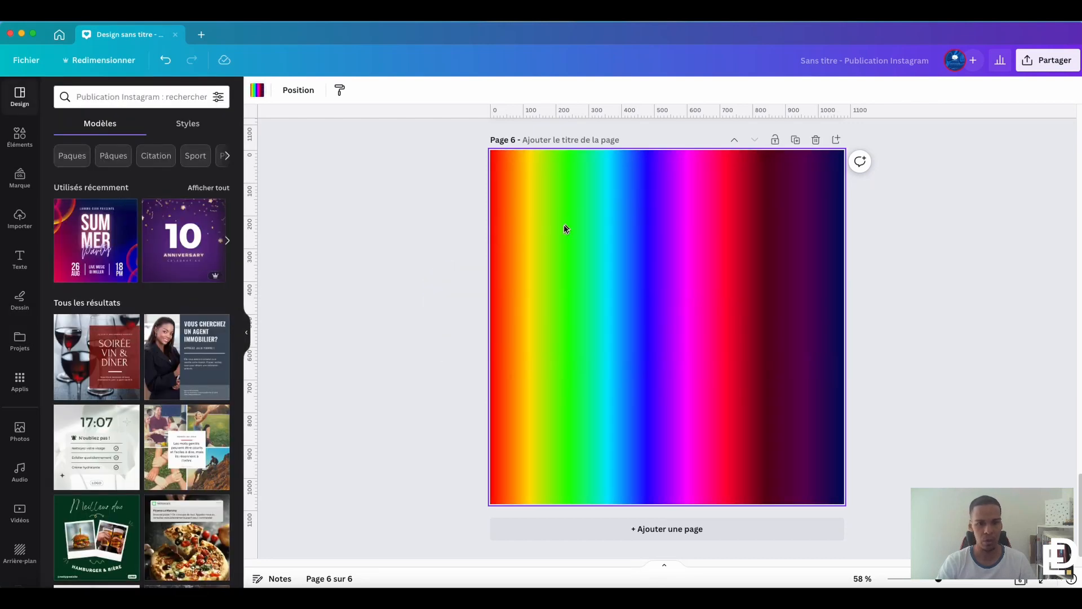
{"action": "left_click", "coordinate": [566, 226]}
{"action": "left_click", "coordinate": [257, 91]}
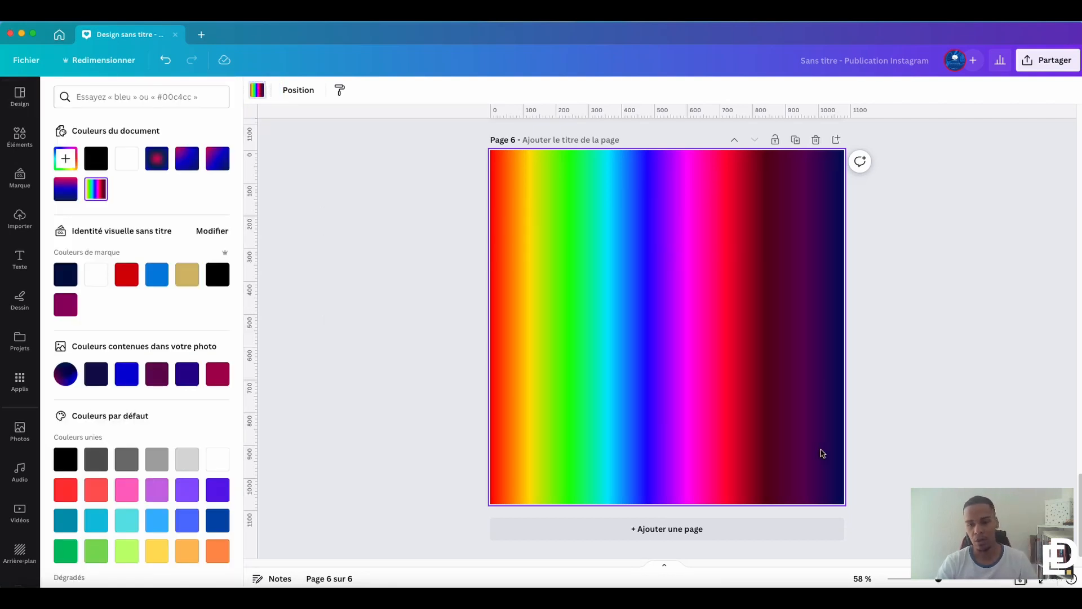
Step: Add a blank page 7 and place a square in the page's upper-left area
{"action": "left_click", "coordinate": [697, 533]}
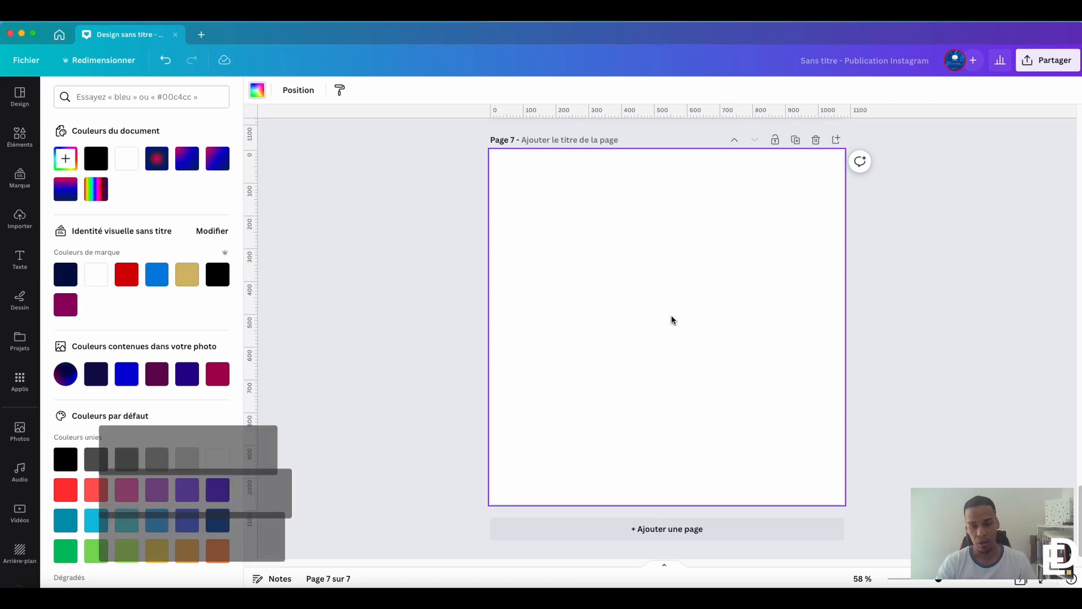
{"action": "key", "text": "r"}
{"action": "left_click_drag", "start_coordinate": [690, 335], "coordinate": [587, 245]}
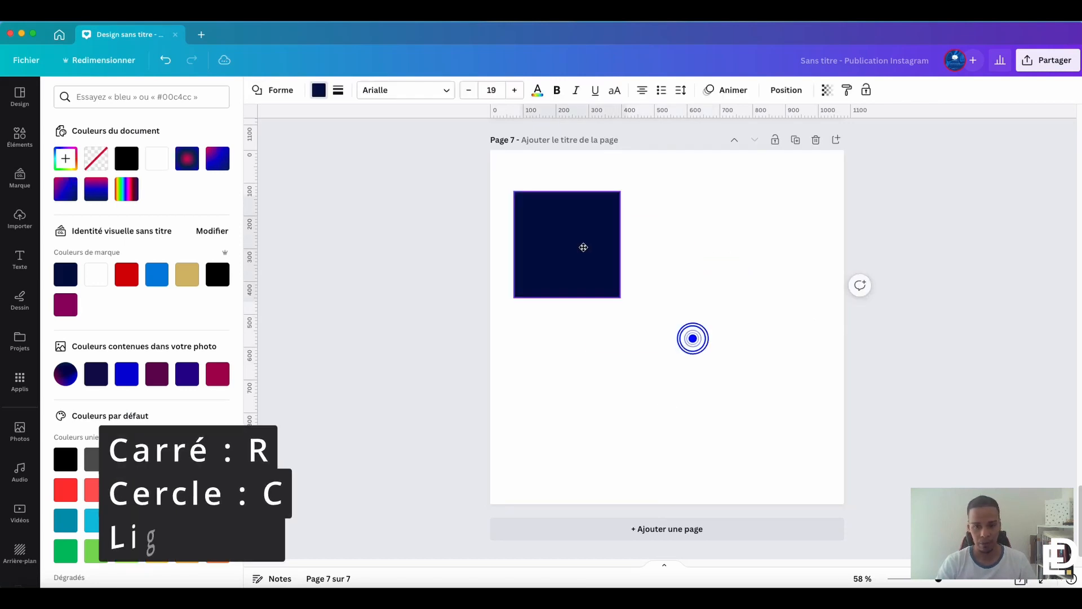
Step: Add a circle to page 7 and place it to the right of the square
{"action": "left_click", "coordinate": [710, 342]}
{"action": "key", "text": "c"}
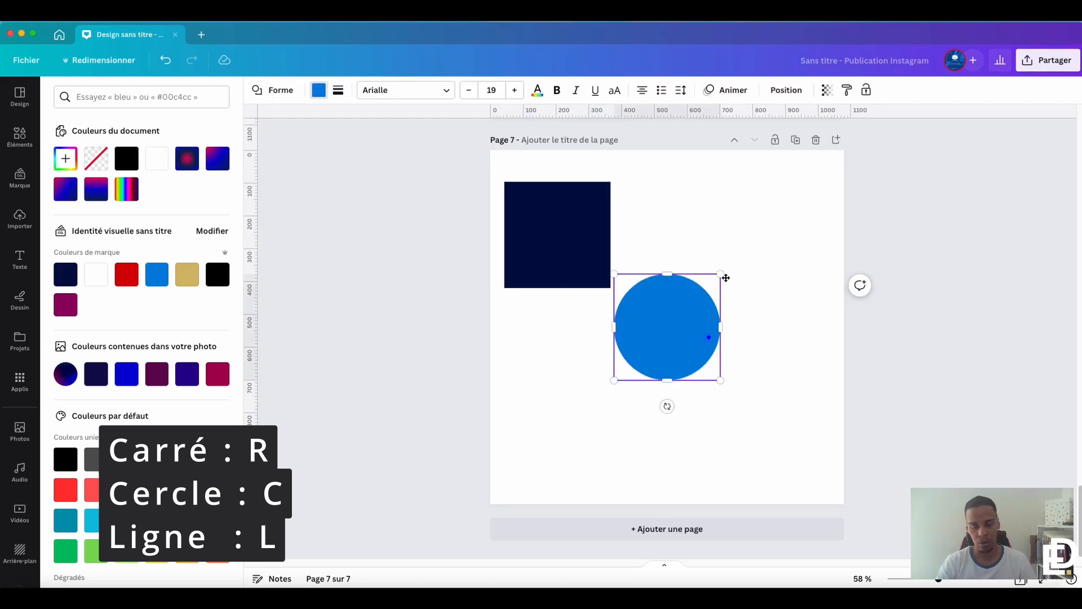
{"action": "left_click_drag", "start_coordinate": [709, 337], "coordinate": [743, 248]}
Step: Add a horizontal line to page 7 and place it just below the square
{"action": "left_click", "coordinate": [701, 331]}
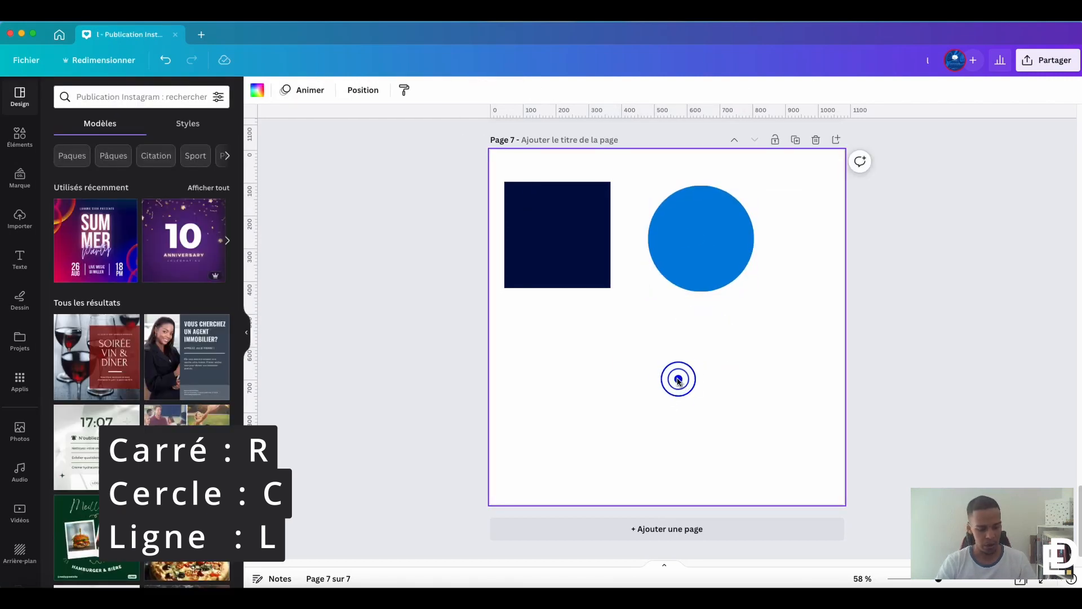
{"action": "key", "text": "l"}
{"action": "left_click", "coordinate": [677, 377]}
{"action": "left_click", "coordinate": [676, 325]}
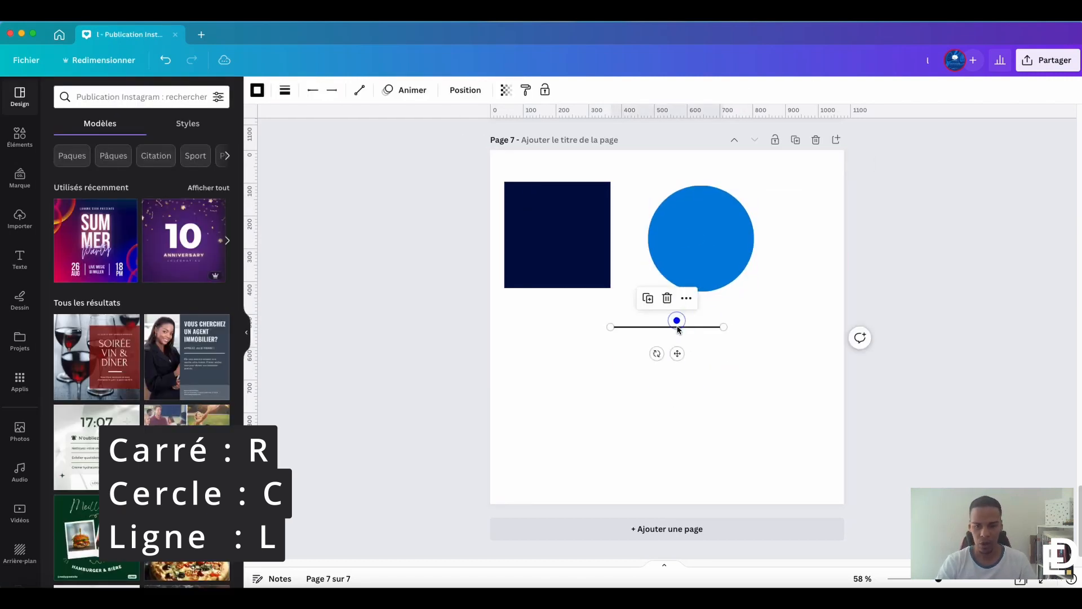
{"action": "left_click_drag", "start_coordinate": [677, 353], "coordinate": [579, 341]}
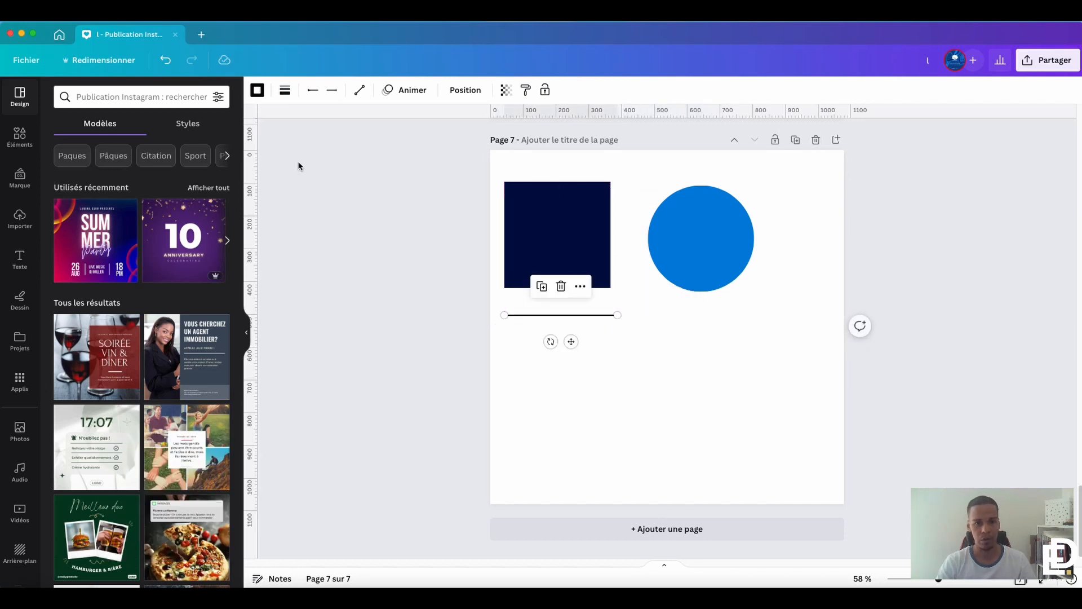
Step: Check which custom colour options are available for the line on page 7
{"action": "left_click", "coordinate": [257, 92]}
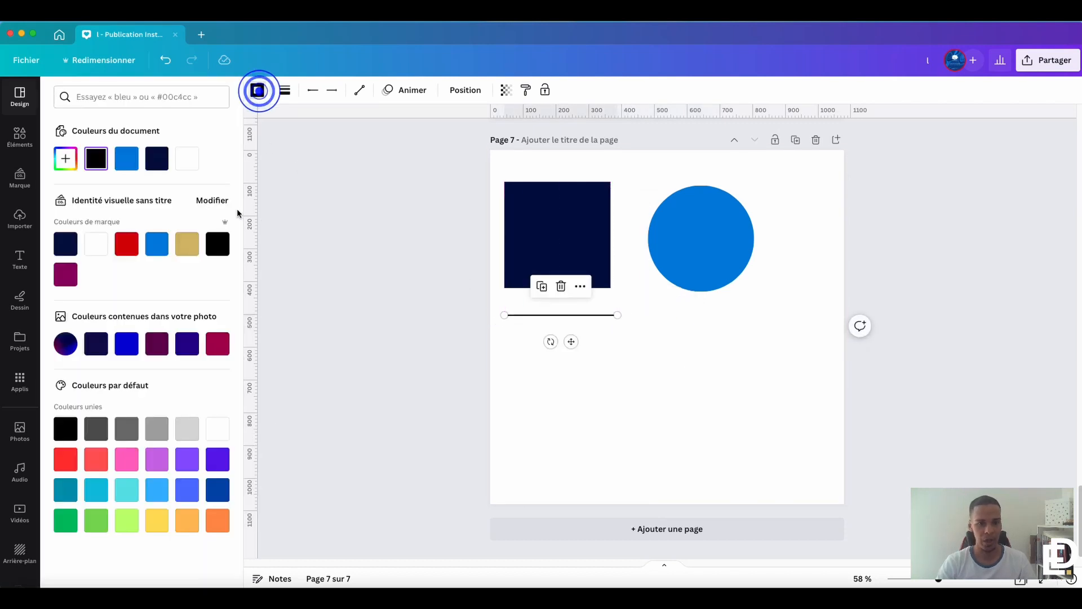
{"action": "left_click", "coordinate": [63, 159]}
{"action": "left_click", "coordinate": [641, 361]}
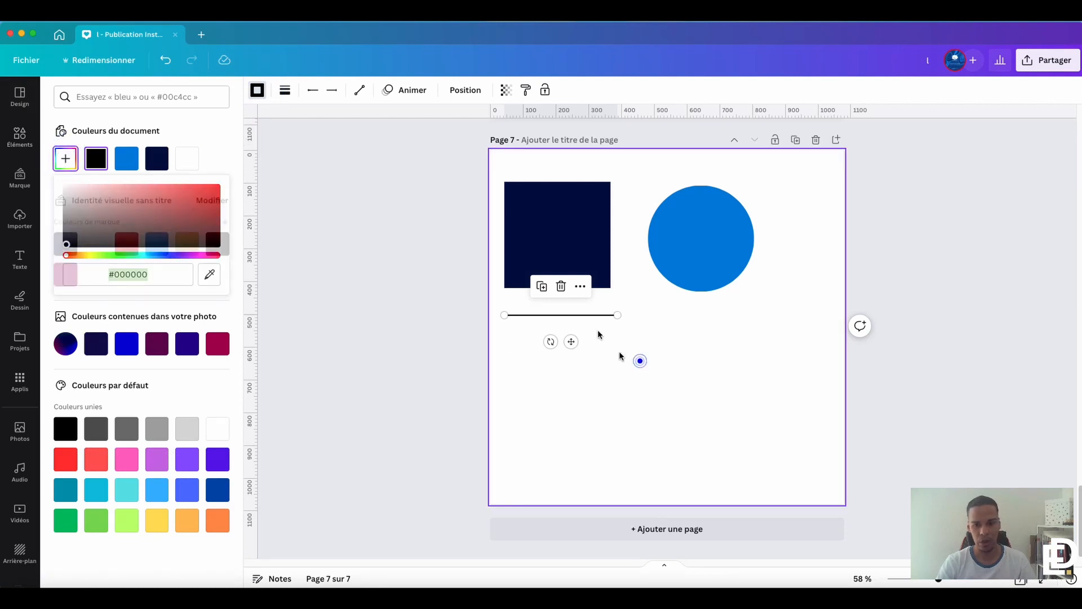
{"action": "left_click", "coordinate": [596, 358]}
Step: Fill the square on page 7 with a left-to-right gradient from dark navy to purple
{"action": "left_click", "coordinate": [577, 228]}
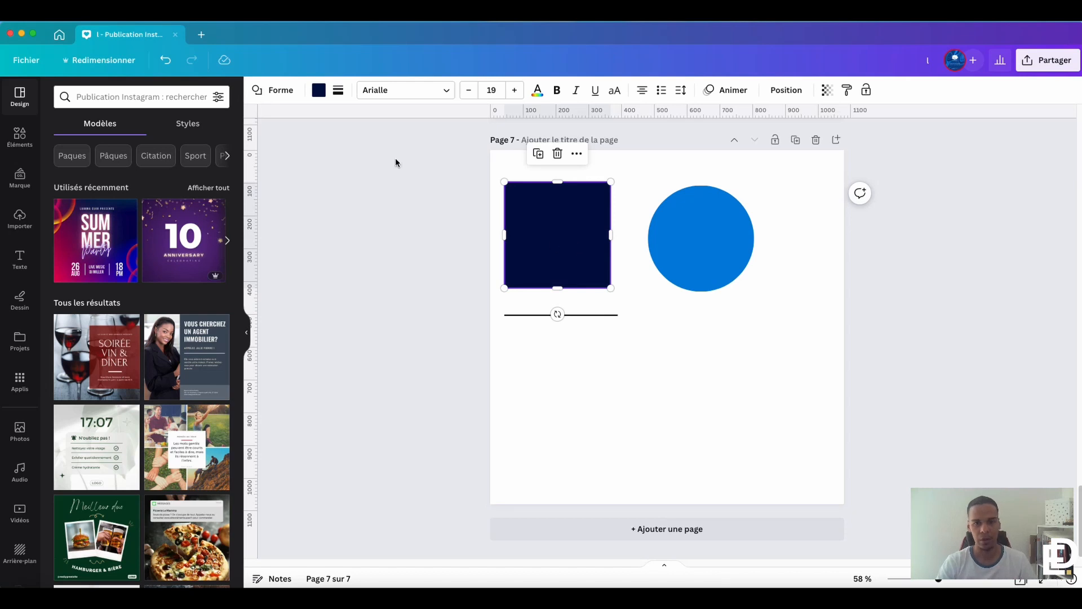
{"action": "left_click", "coordinate": [317, 92]}
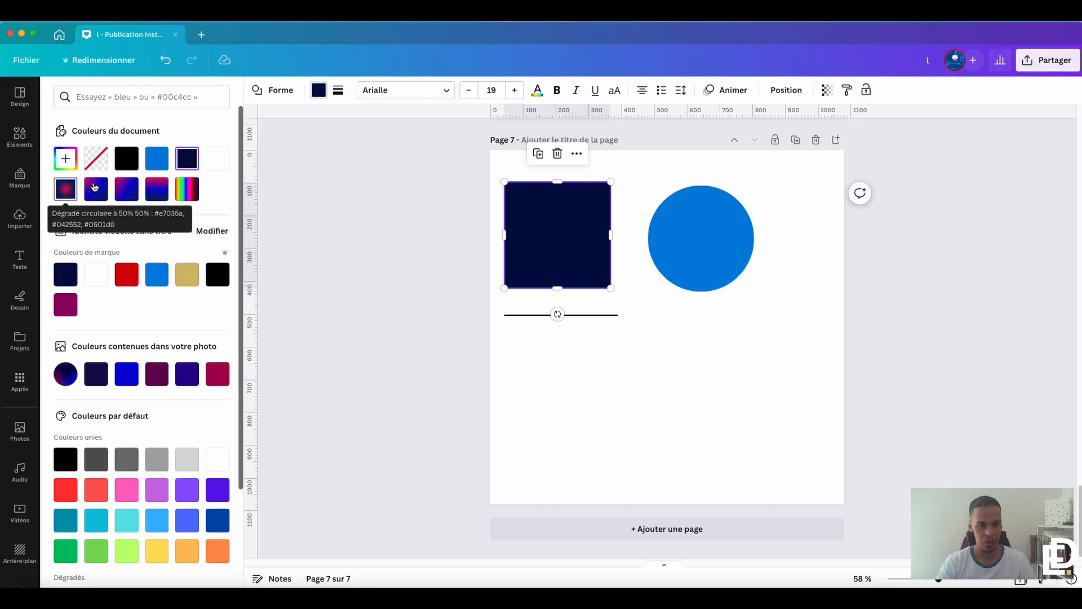
{"action": "left_click", "coordinate": [63, 156]}
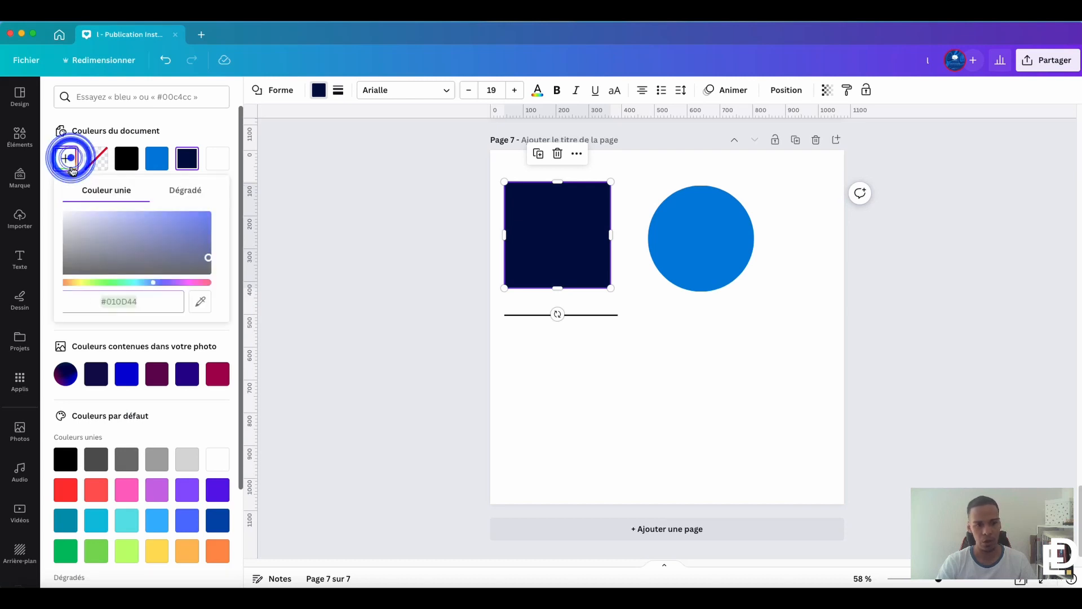
{"action": "left_click", "coordinate": [184, 188]}
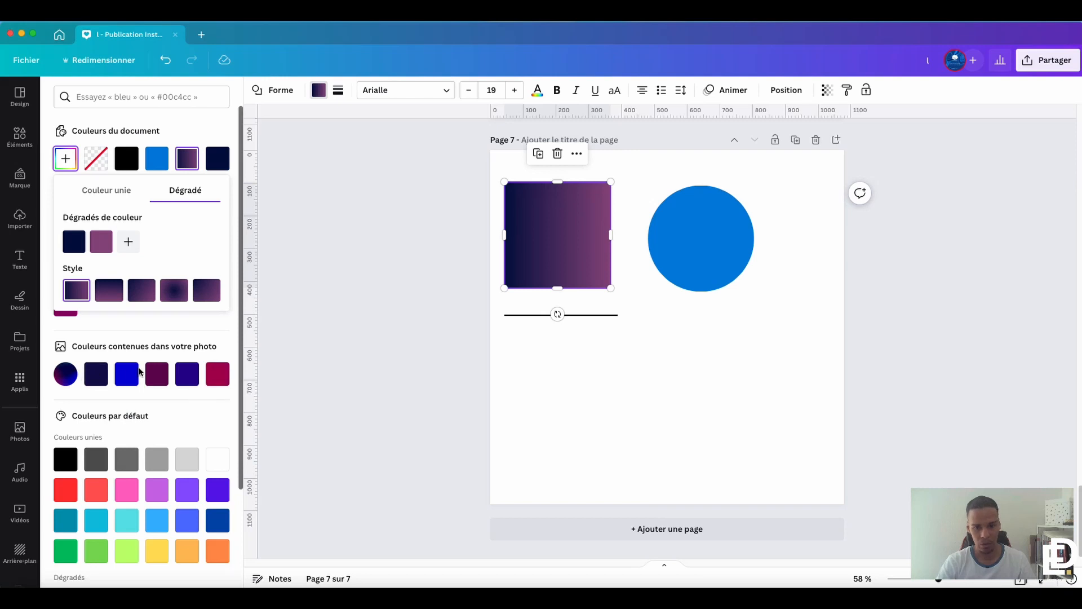
Step: Place a copy of the gradient square below the horizontal line on page 7
{"action": "left_click", "coordinate": [339, 90]}
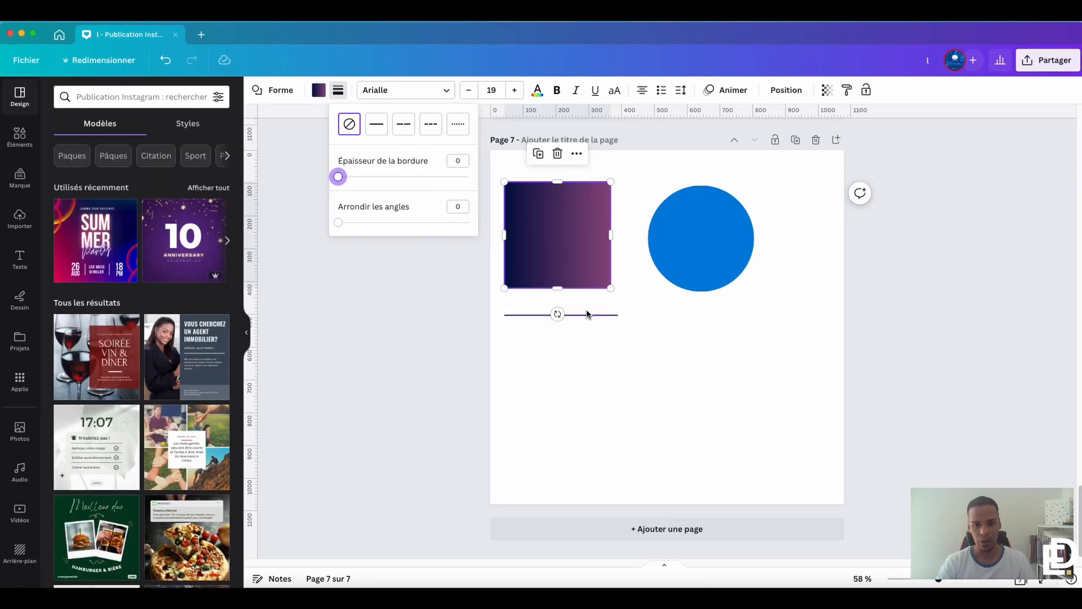
{"action": "left_click", "coordinate": [684, 331]}
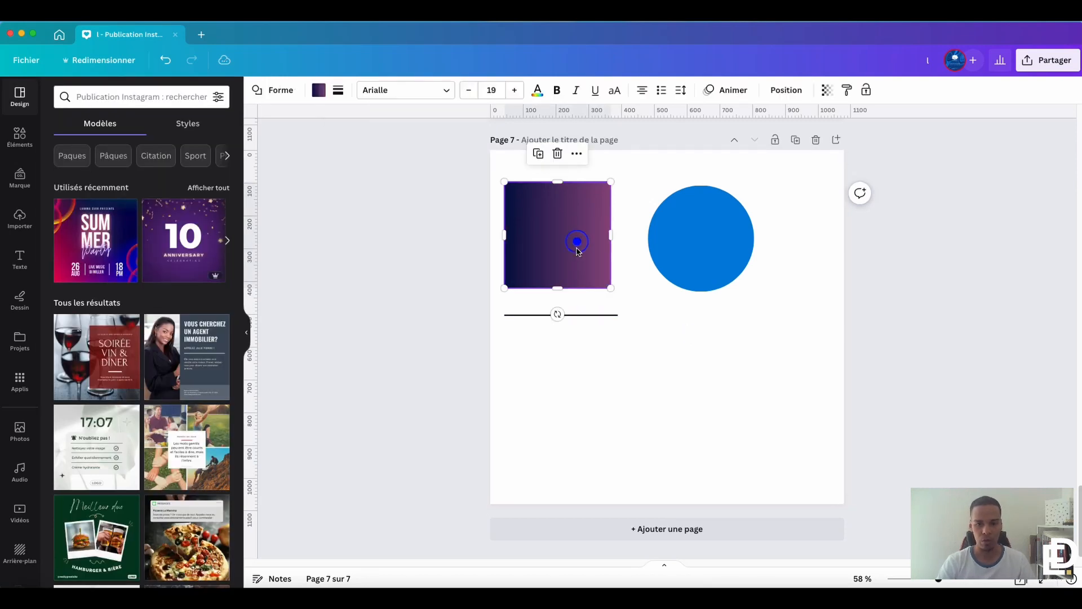
{"action": "left_click_drag", "start_coordinate": [565, 228], "coordinate": [567, 371]}
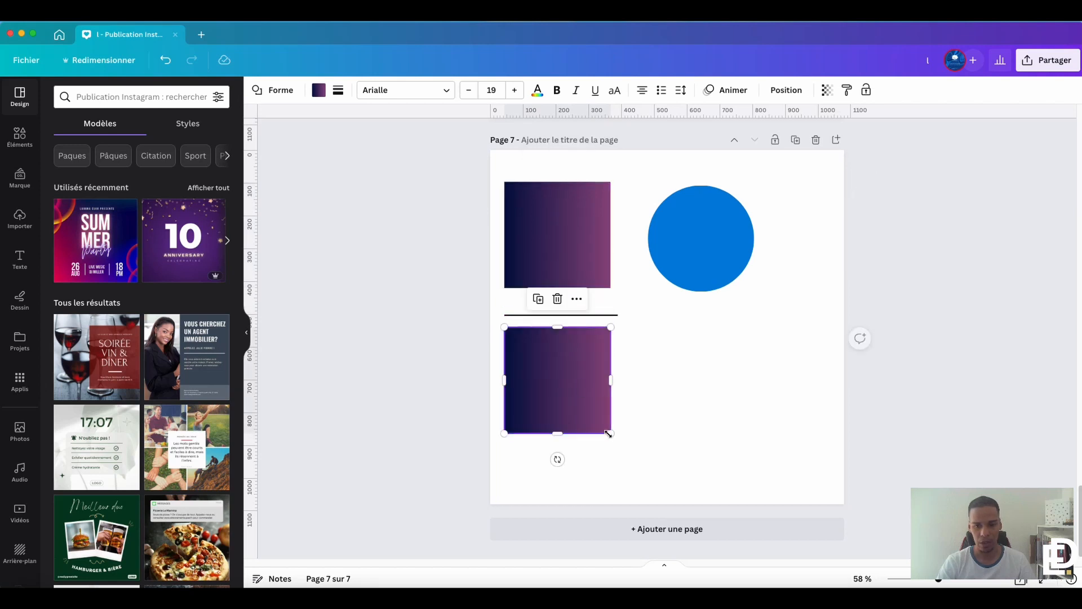
Step: Flatten the copied square into a thin bar and stretch it rightwards to just past the circle
{"action": "left_click_drag", "start_coordinate": [553, 431], "coordinate": [554, 328]}
{"action": "left_click_drag", "start_coordinate": [714, 327], "coordinate": [801, 327]}
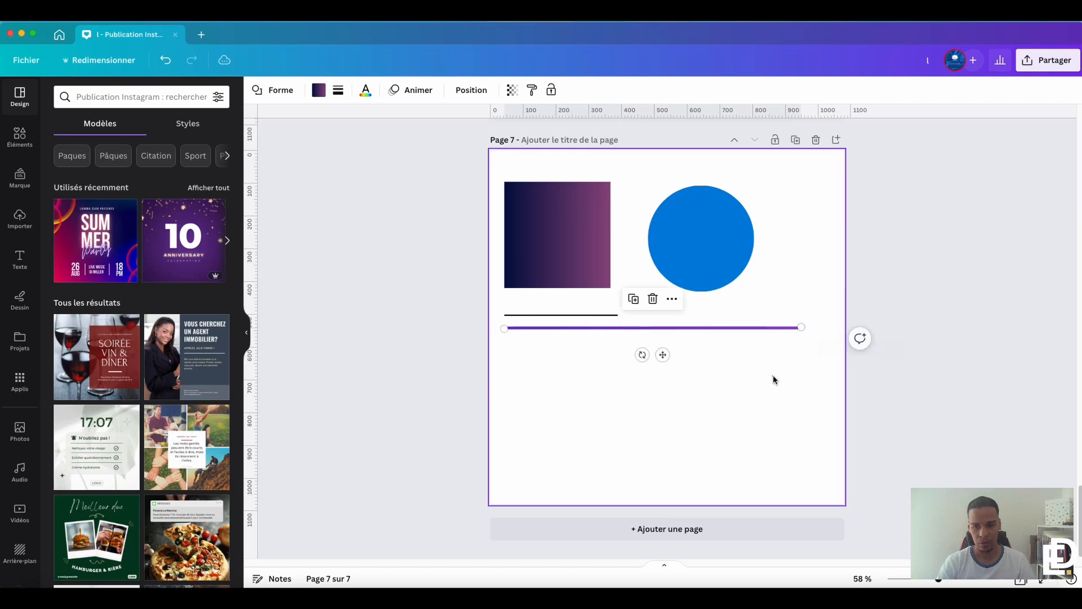
{"action": "left_click", "coordinate": [773, 376]}
{"action": "left_click", "coordinate": [665, 329]}
{"action": "left_click", "coordinate": [669, 374]}
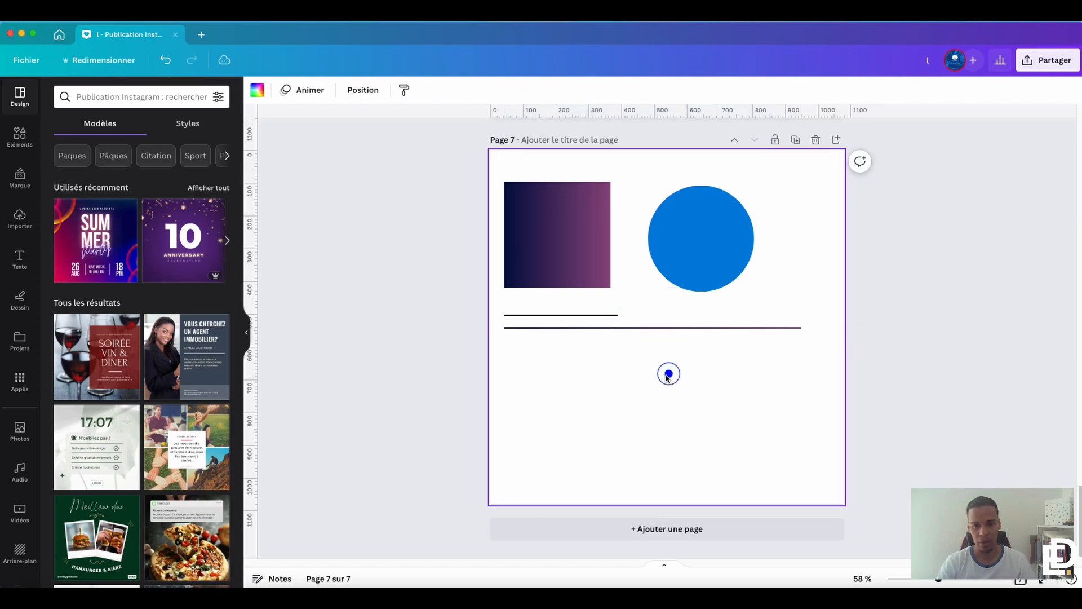
Step: Recolour the thin bar with a left-to-right gradient from the brand red #D50005 to yellow #FFE500
{"action": "left_click", "coordinate": [661, 328]}
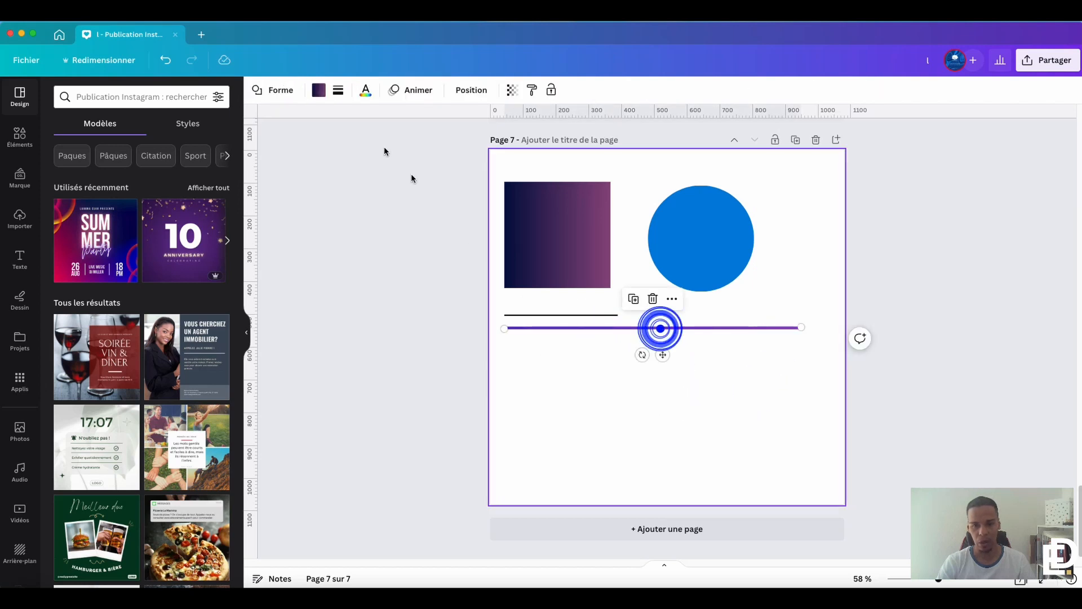
{"action": "left_click", "coordinate": [318, 90]}
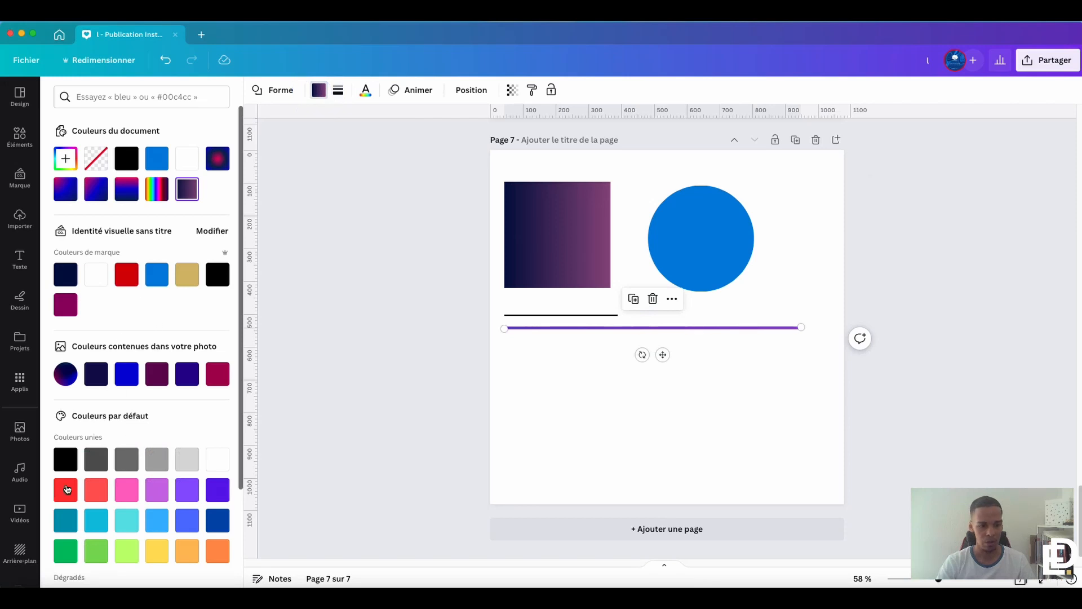
{"action": "left_click", "coordinate": [126, 274]}
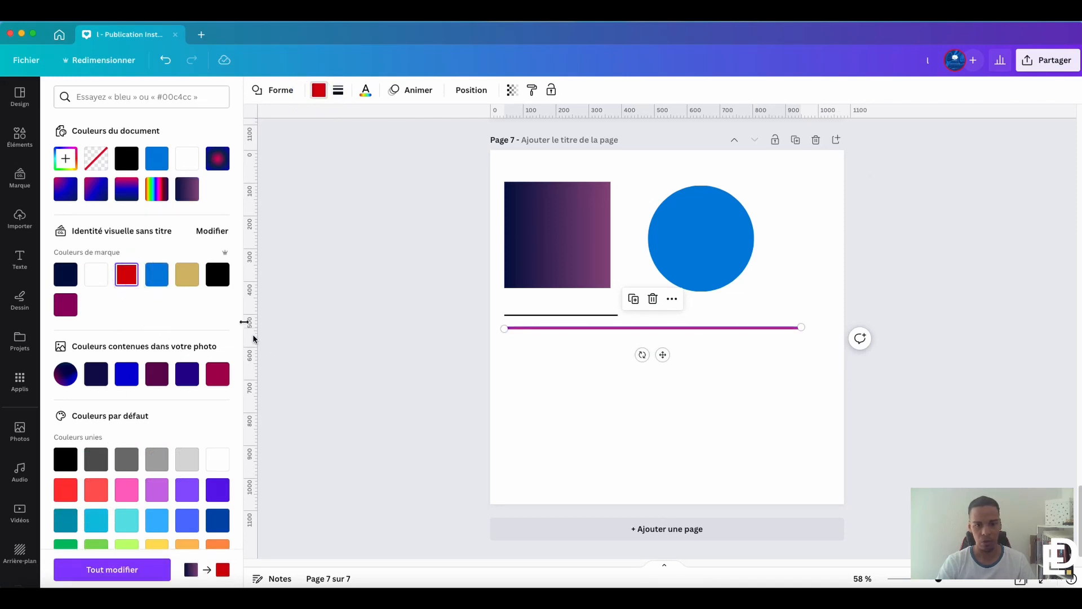
{"action": "left_click", "coordinate": [66, 163]}
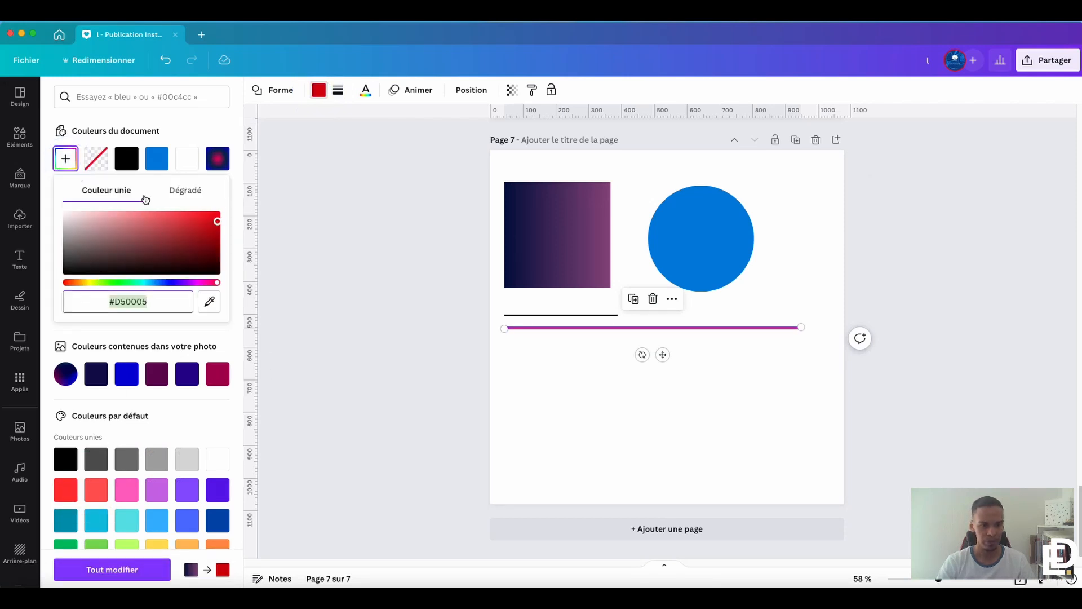
{"action": "left_click", "coordinate": [185, 190]}
{"action": "left_click", "coordinate": [101, 242]}
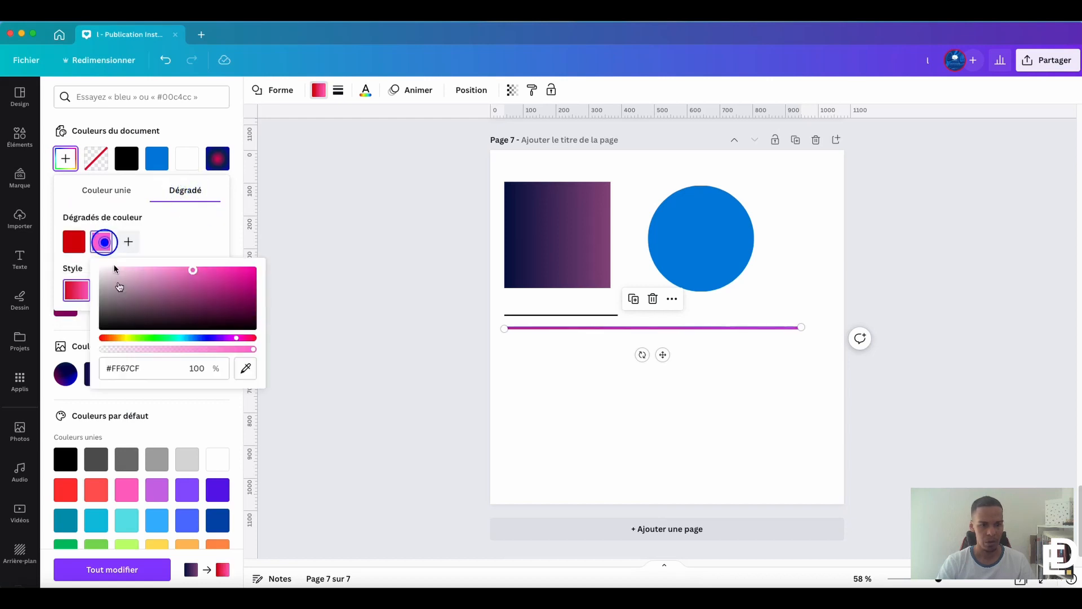
{"action": "left_click_drag", "start_coordinate": [119, 342], "coordinate": [126, 342]}
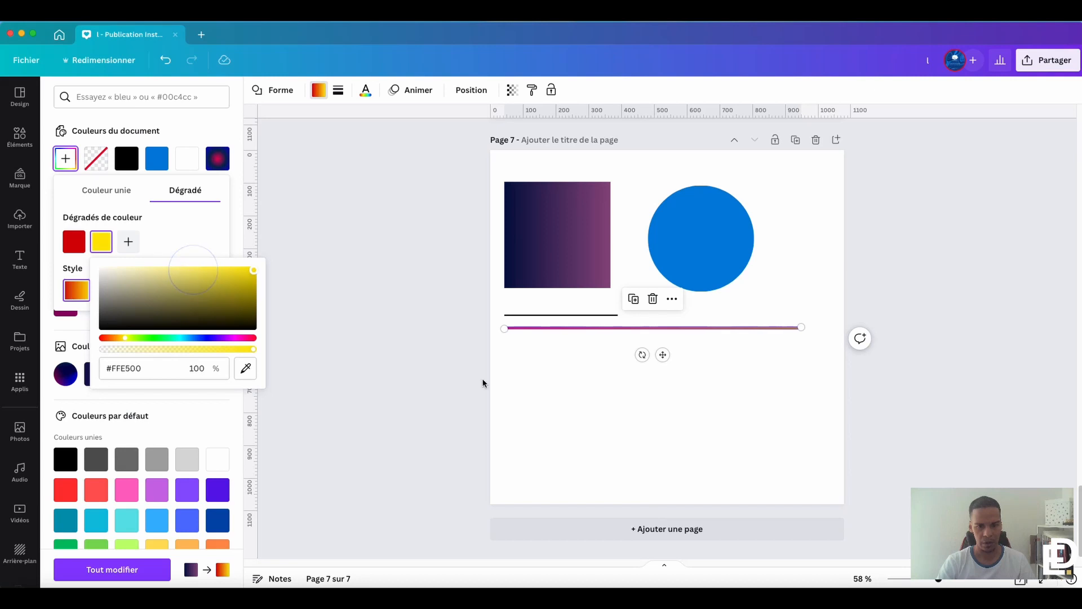
{"action": "left_click", "coordinate": [575, 394]}
{"action": "scroll", "coordinate": [654, 373], "scroll_direction": "up", "scroll_amount": 3}
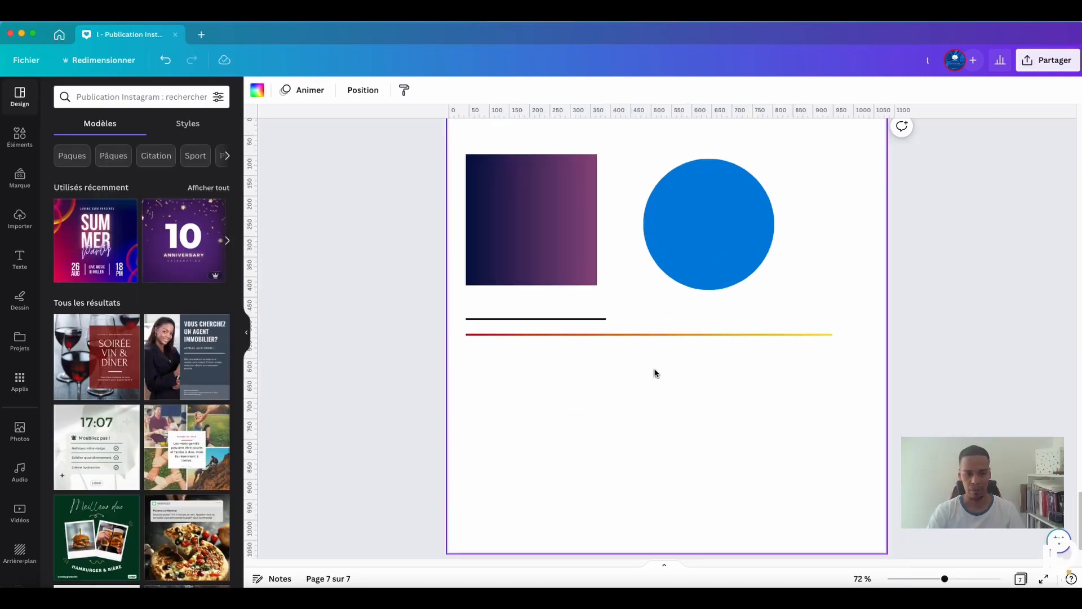
Step: Try to reduce the height of the red-to-yellow gradient bar
{"action": "left_click", "coordinate": [653, 335]}
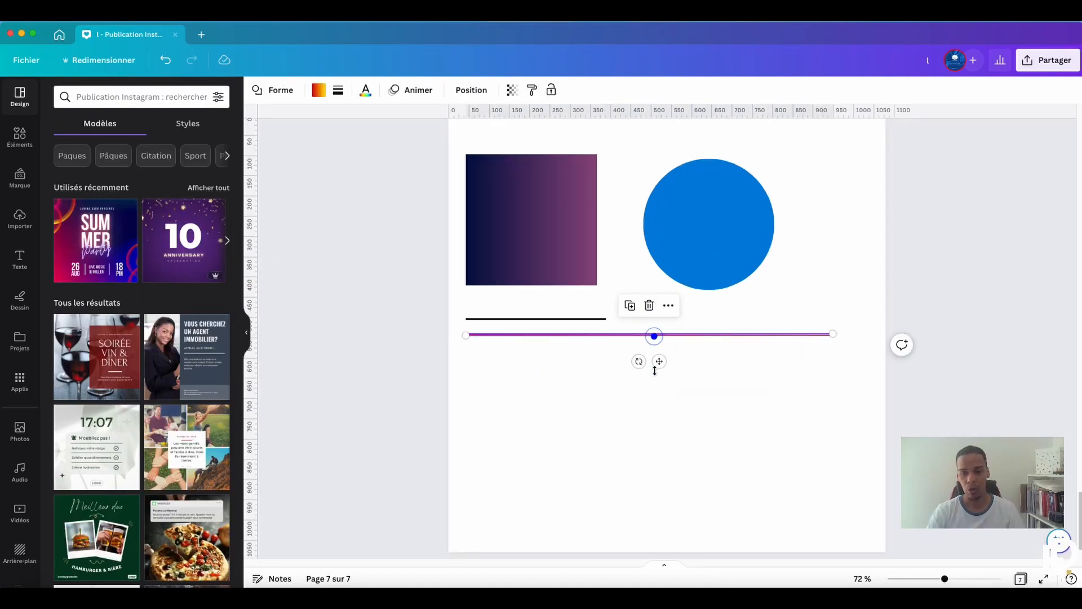
{"action": "left_click_drag", "start_coordinate": [655, 371], "coordinate": [652, 317]}
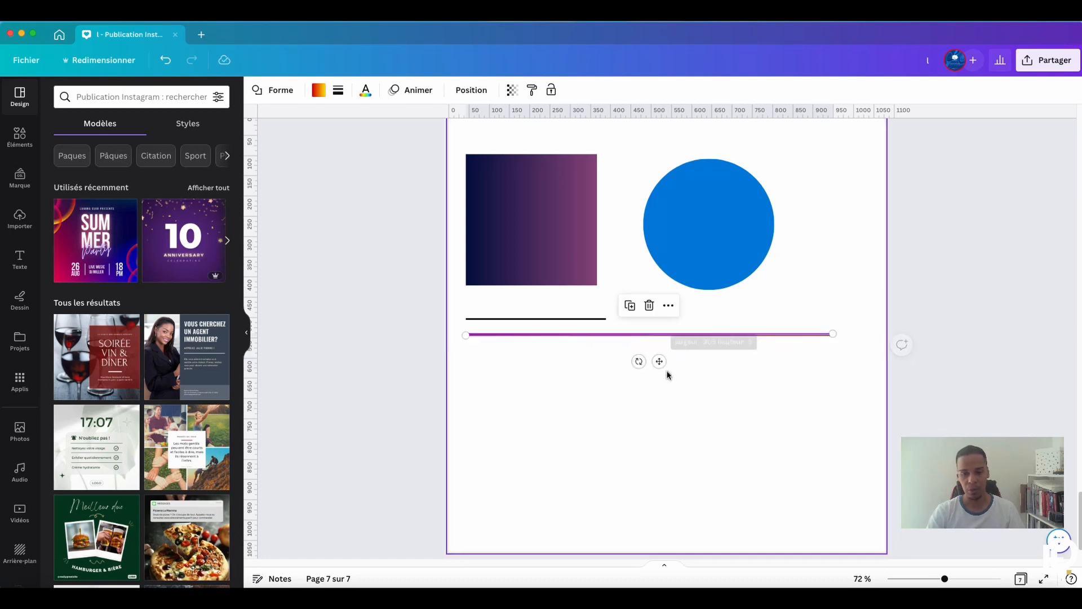
{"action": "left_click", "coordinate": [667, 370]}
Step: Set the thickness of the black line above the gradient bar to 1
{"action": "left_click", "coordinate": [594, 318]}
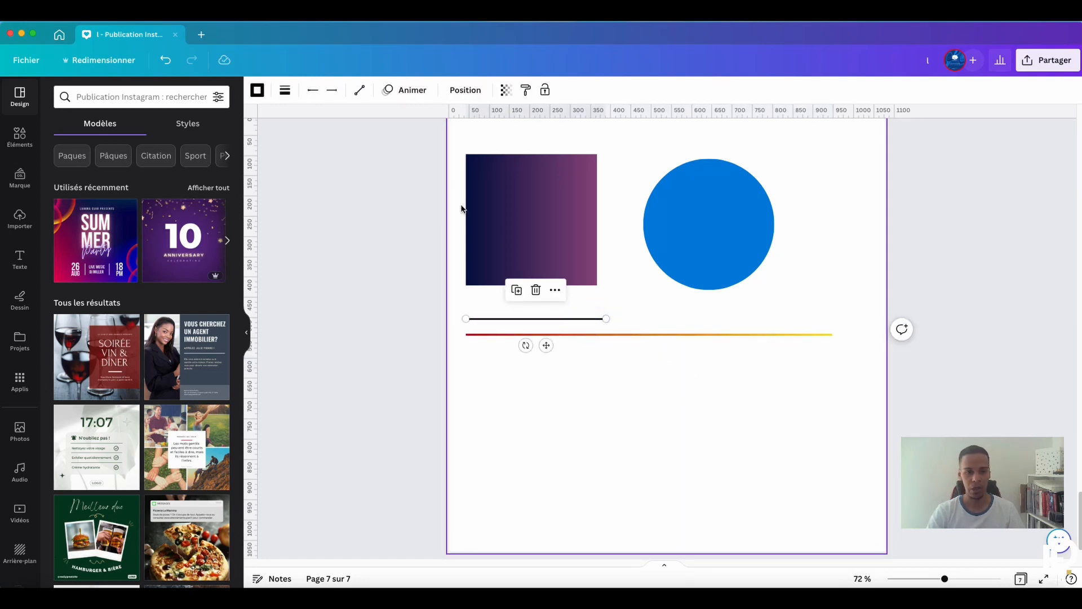
{"action": "left_click", "coordinate": [257, 91]}
{"action": "left_click", "coordinate": [285, 90]}
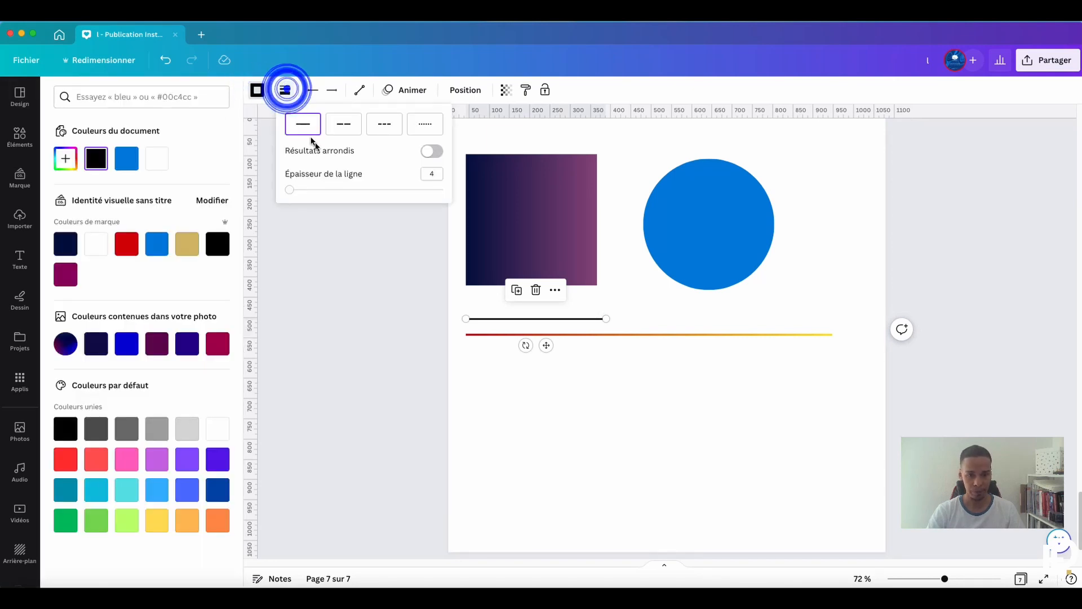
{"action": "left_click_drag", "start_coordinate": [303, 190], "coordinate": [288, 190]}
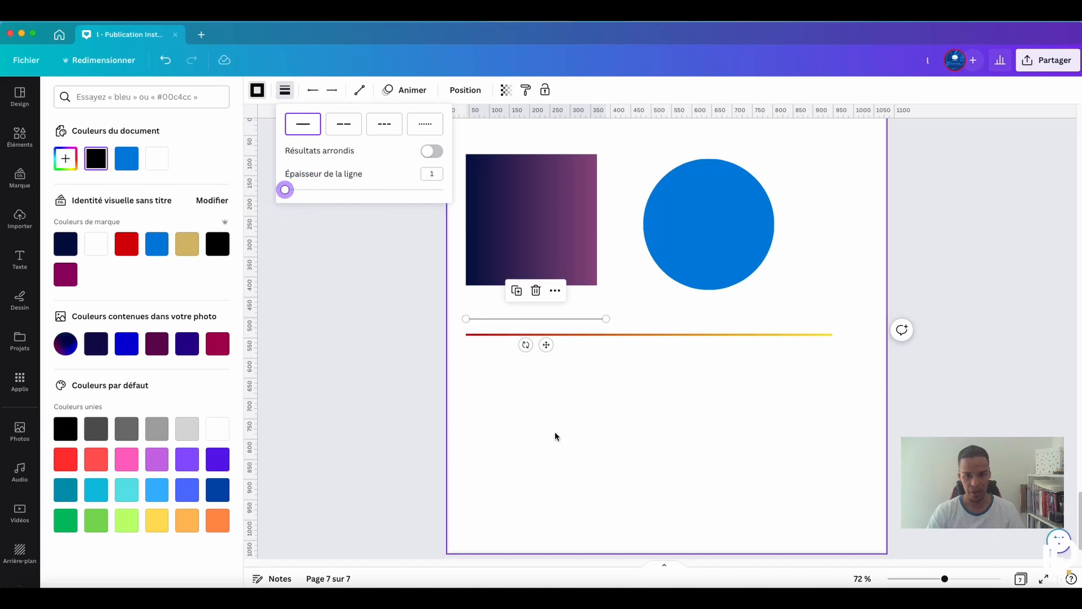
{"action": "left_click", "coordinate": [561, 434]}
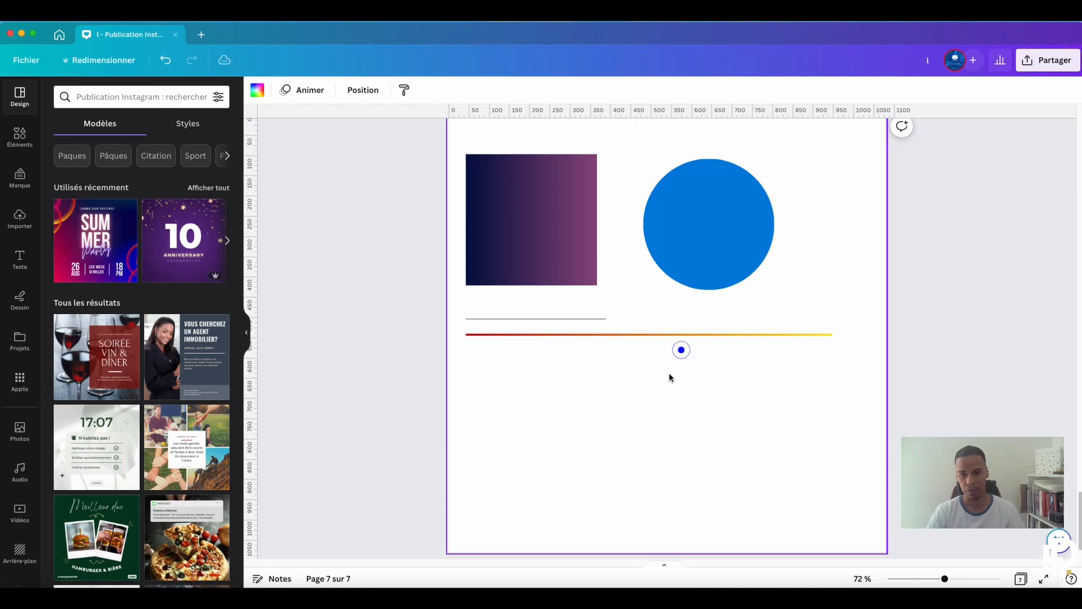
{"action": "left_click", "coordinate": [717, 401]}
{"action": "left_click", "coordinate": [536, 217]}
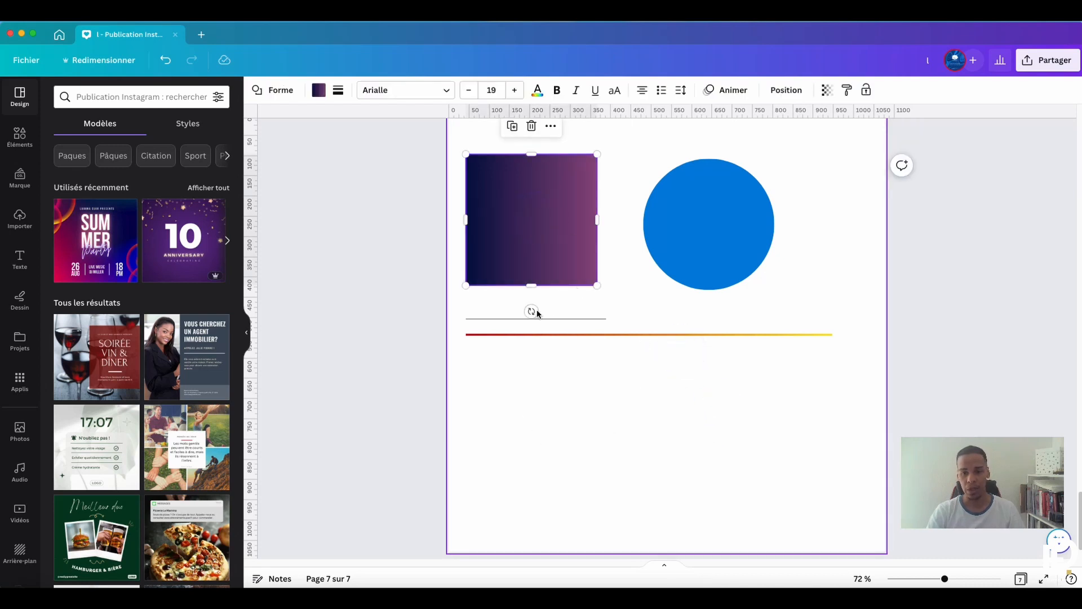
{"action": "left_click", "coordinate": [674, 364]}
Step: Fill the circle with a blue-to-light-pink gradient, trying each style and ending on the one radiating from the upper-left corner
{"action": "left_click", "coordinate": [705, 213]}
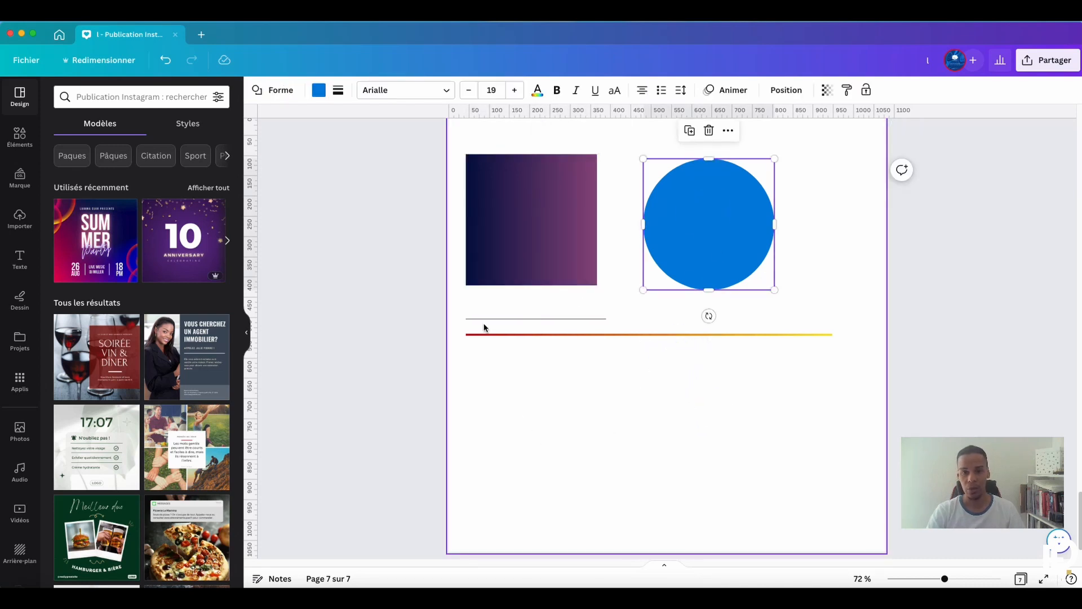
{"action": "left_click", "coordinate": [319, 90]}
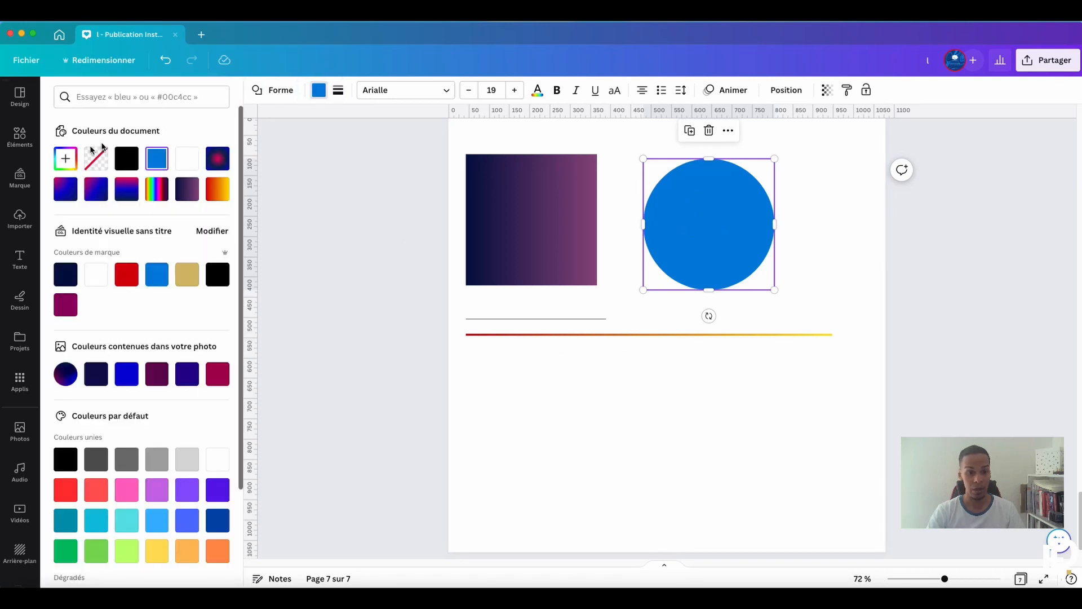
{"action": "left_click", "coordinate": [75, 160]}
{"action": "left_click", "coordinate": [179, 188]}
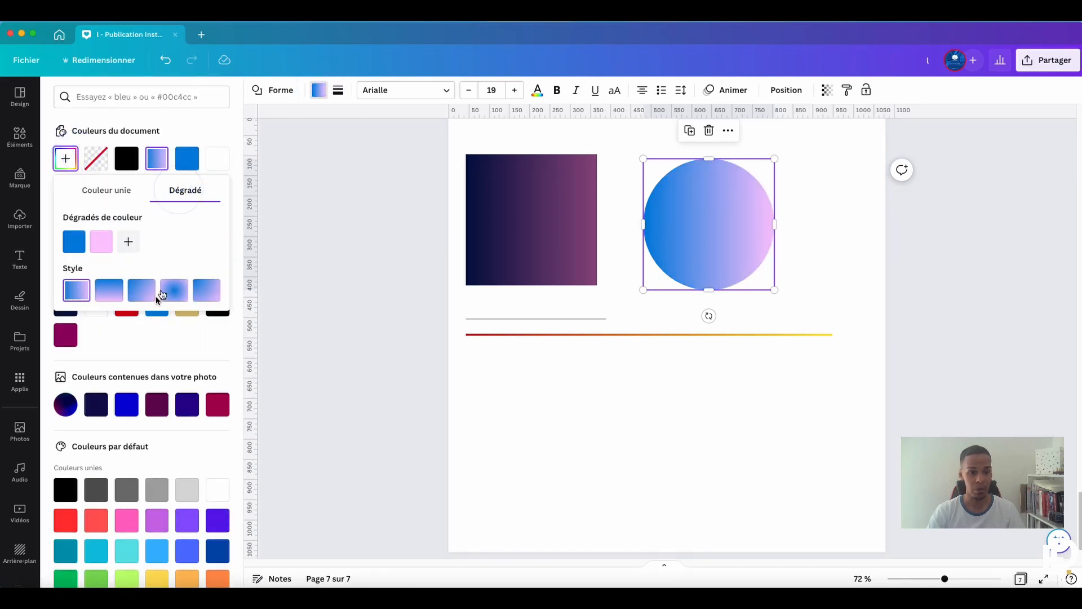
{"action": "left_click", "coordinate": [105, 287]}
{"action": "left_click", "coordinate": [140, 290]}
{"action": "left_click", "coordinate": [174, 289]}
{"action": "left_click", "coordinate": [206, 288]}
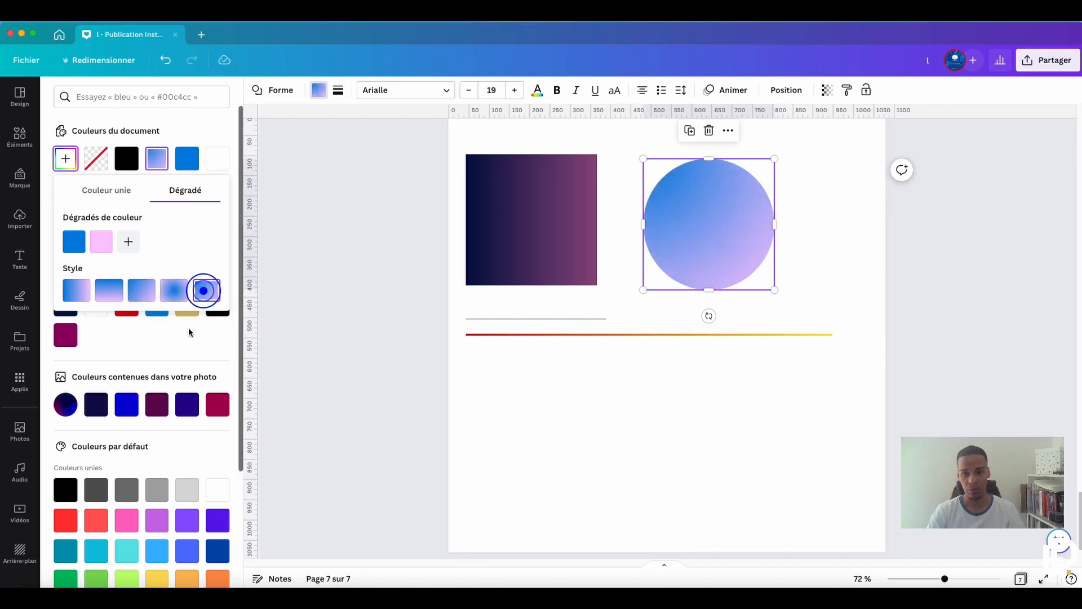
{"action": "left_click", "coordinate": [594, 434]}
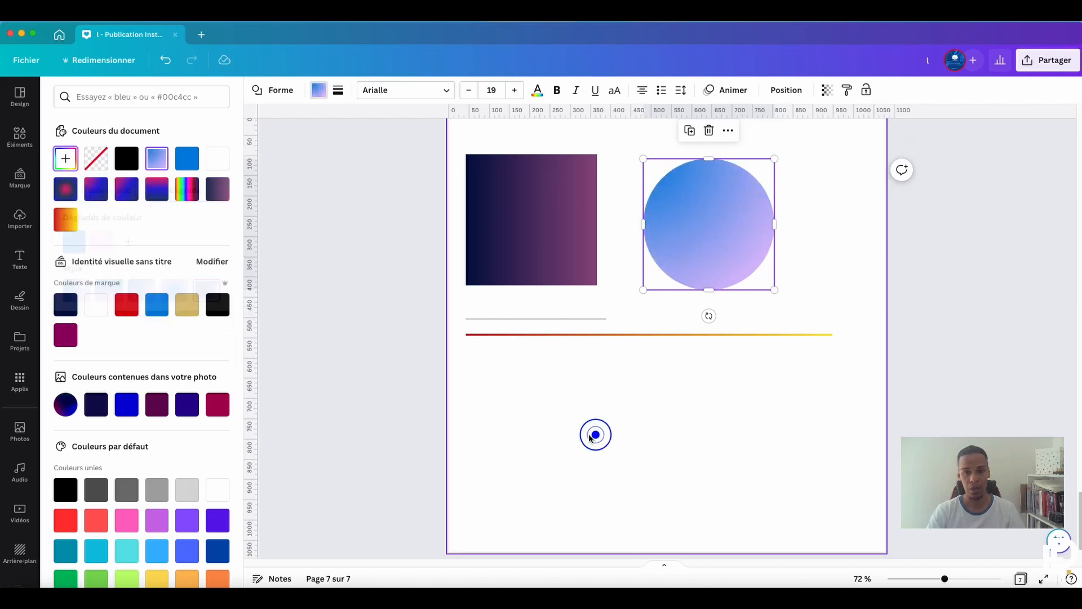
Step: Place a copy of the gradient circle below the gradient bar, under the square
{"action": "left_click", "coordinate": [715, 264]}
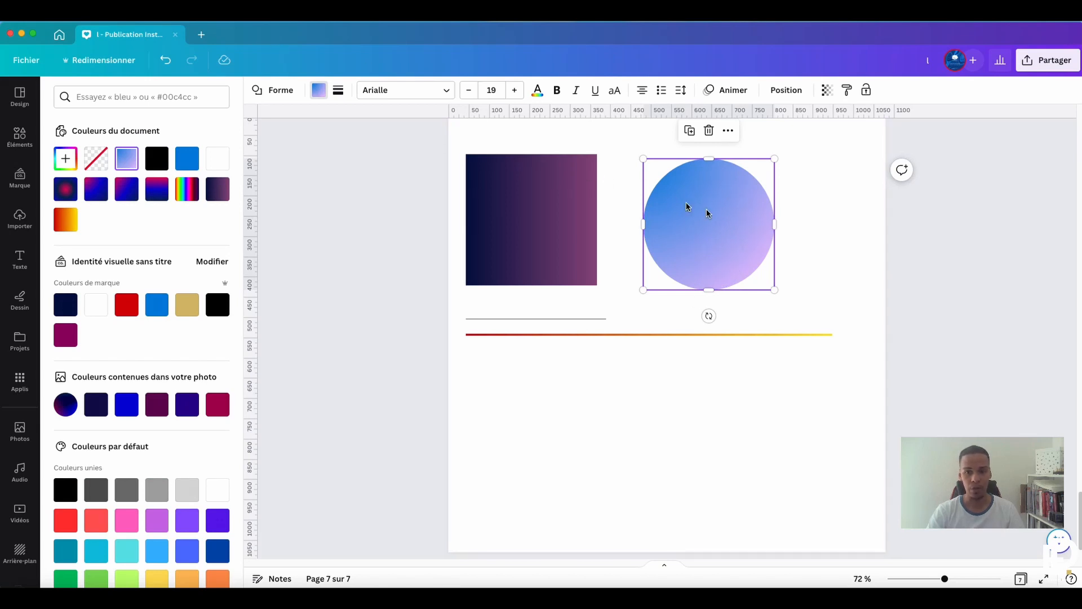
{"action": "left_click_drag", "start_coordinate": [734, 217], "coordinate": [577, 421]}
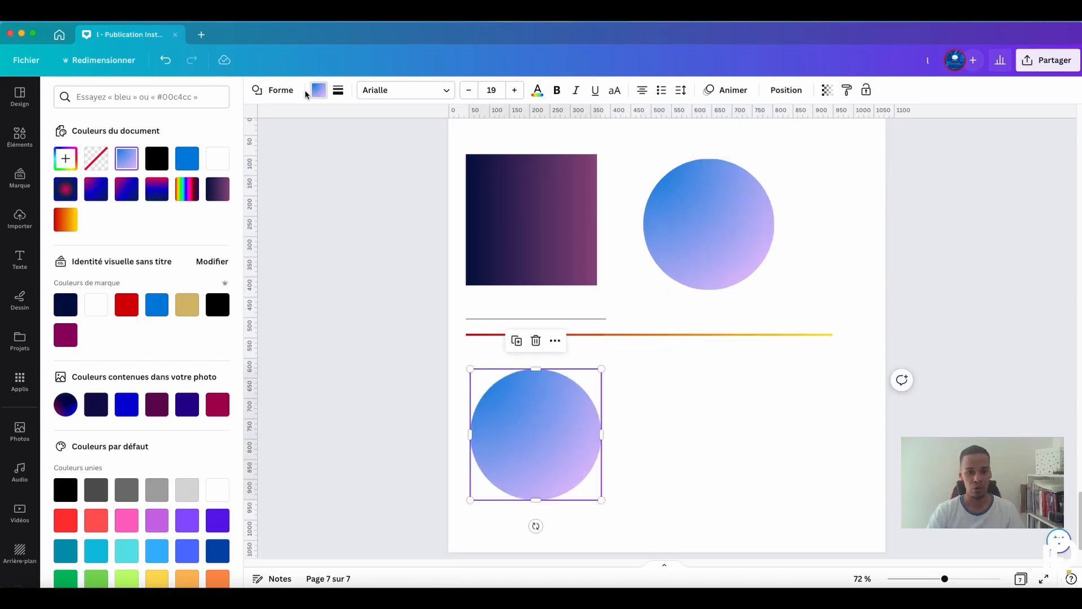
Step: Try various shapes on the copied circle, including triangles, stars, an arrow, a parallelogram, a pennant and a heart
{"action": "left_click", "coordinate": [279, 90]}
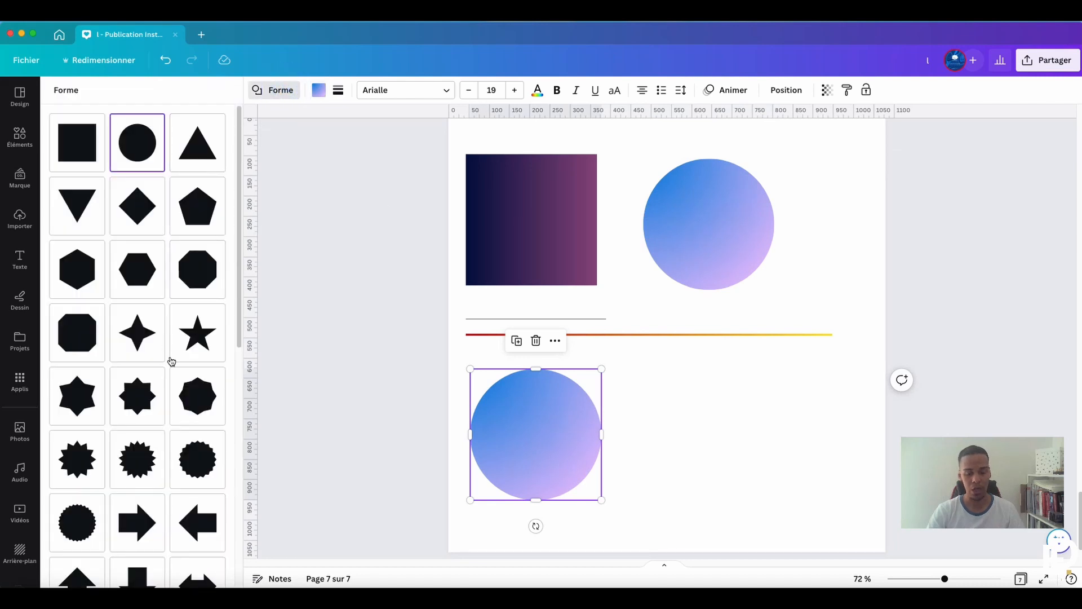
{"action": "left_click", "coordinate": [192, 145]}
{"action": "left_click", "coordinate": [137, 206]}
{"action": "left_click", "coordinate": [85, 207]}
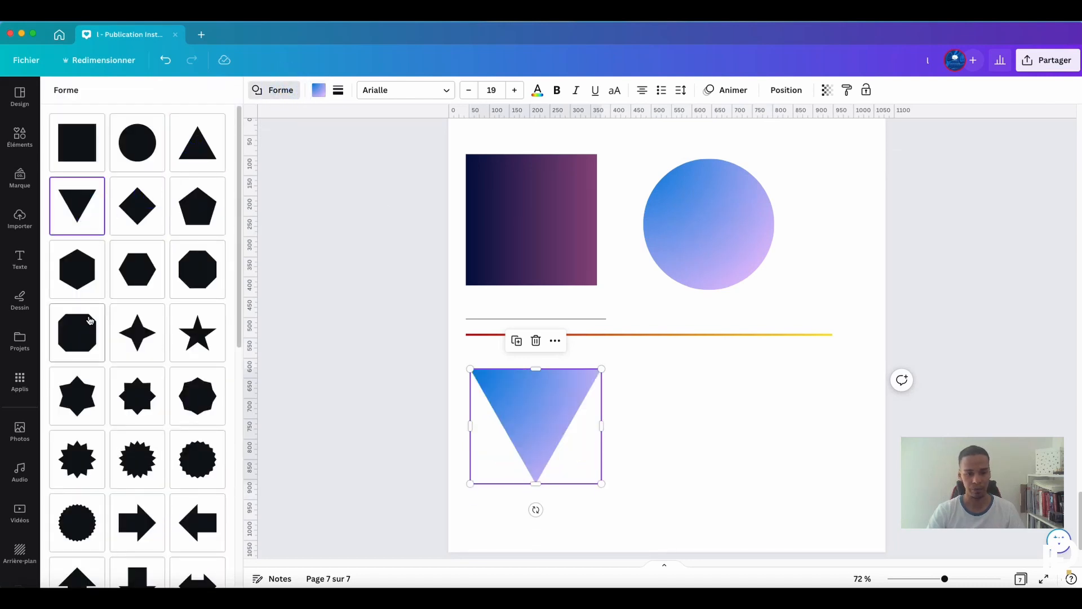
{"action": "left_click", "coordinate": [89, 320]}
{"action": "left_click", "coordinate": [184, 337]}
{"action": "left_click", "coordinate": [155, 417]}
{"action": "left_click", "coordinate": [132, 471]}
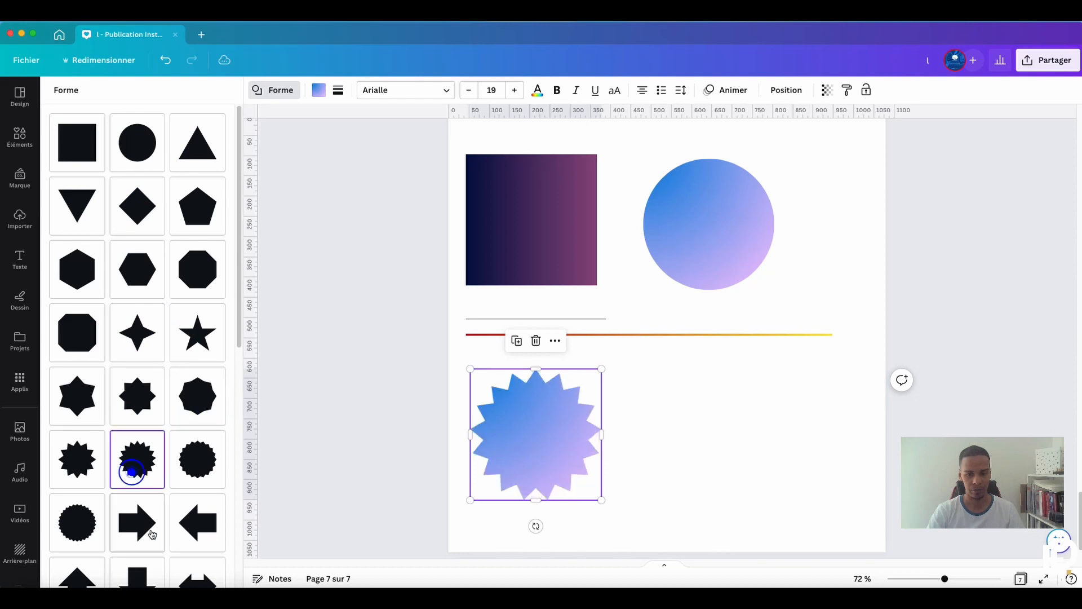
{"action": "left_click", "coordinate": [150, 532]}
{"action": "scroll", "coordinate": [155, 507], "scroll_direction": "down", "scroll_amount": 5}
{"action": "left_click", "coordinate": [140, 484]}
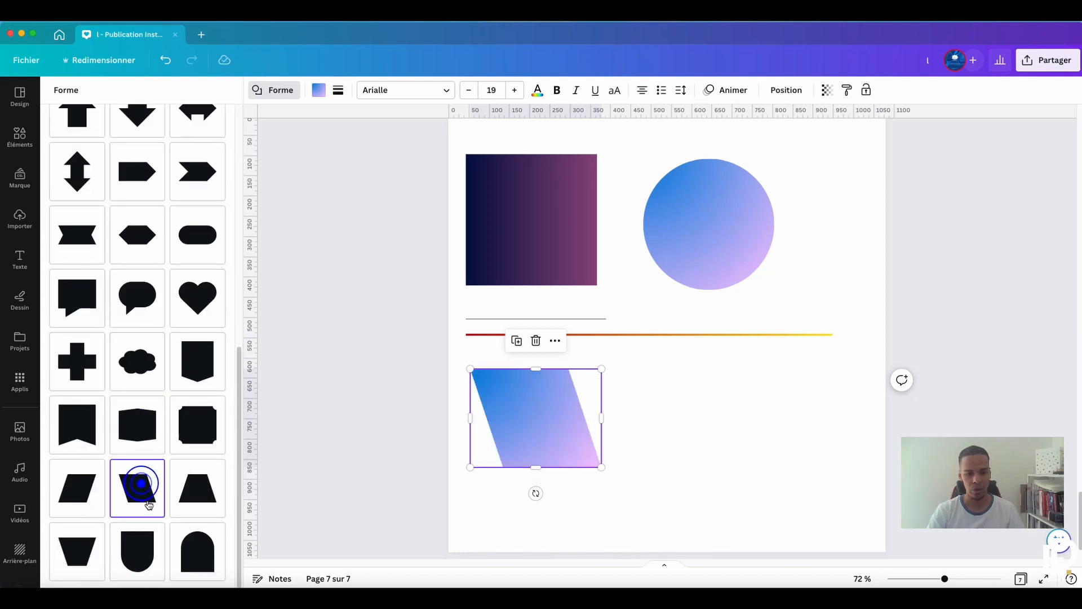
{"action": "left_click", "coordinate": [137, 549]}
{"action": "left_click", "coordinate": [197, 489]}
{"action": "left_click", "coordinate": [185, 382]}
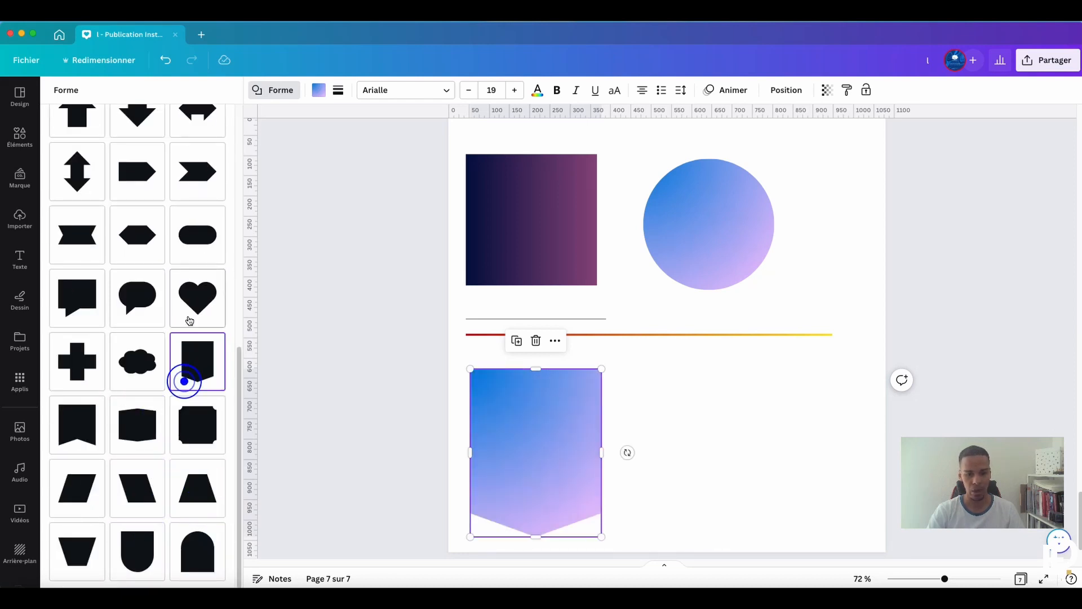
{"action": "left_click", "coordinate": [196, 298]}
Step: Change the copied gradient shape below the bar to an arch with a rounded top
{"action": "left_click", "coordinate": [196, 552]}
{"action": "left_click", "coordinate": [791, 409]}
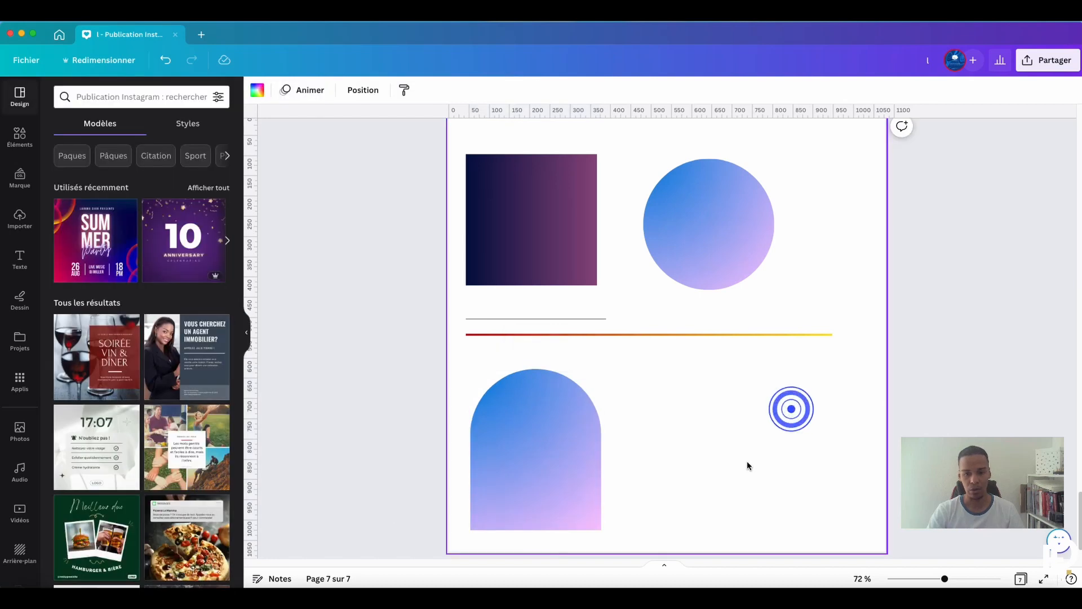
{"action": "left_click", "coordinate": [771, 452]}
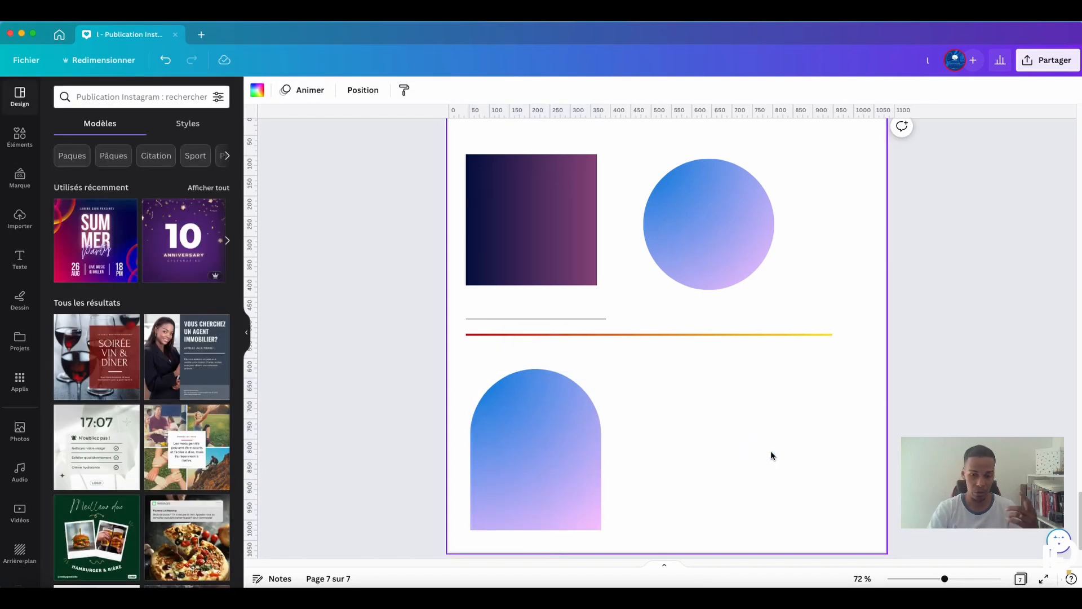
Step: Duplicate the gradient circle and align the copy exactly over the original
{"action": "left_click", "coordinate": [714, 250]}
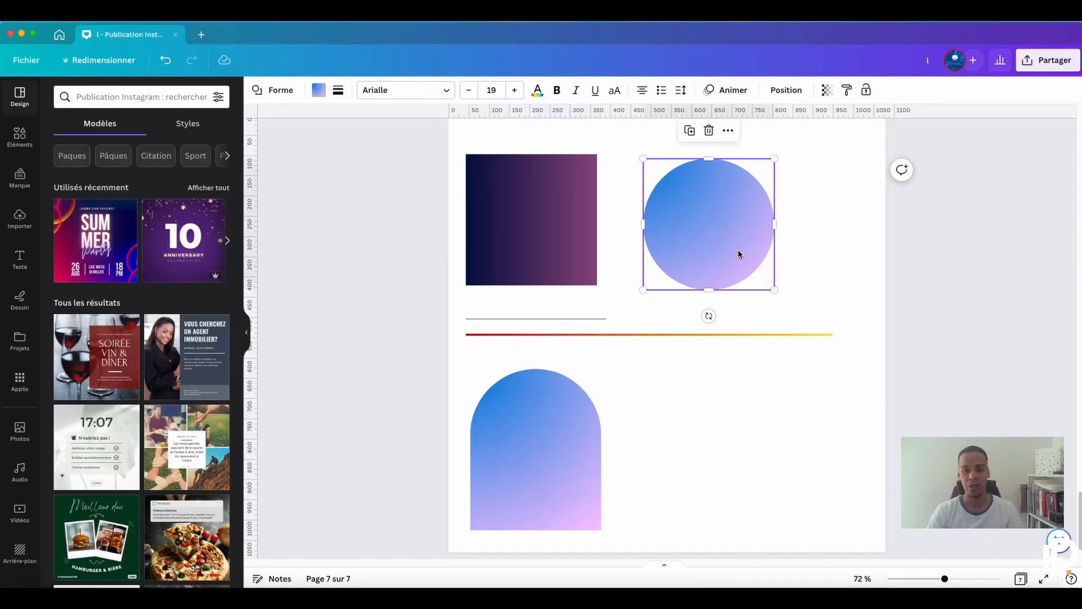
{"action": "left_click", "coordinate": [689, 131]}
{"action": "mouse_move", "coordinate": [725, 228]}
{"action": "left_mouse_down"}
{"action": "mouse_move", "coordinate": [739, 246]}
{"action": "mouse_move", "coordinate": [722, 224]}
{"action": "left_mouse_up"}
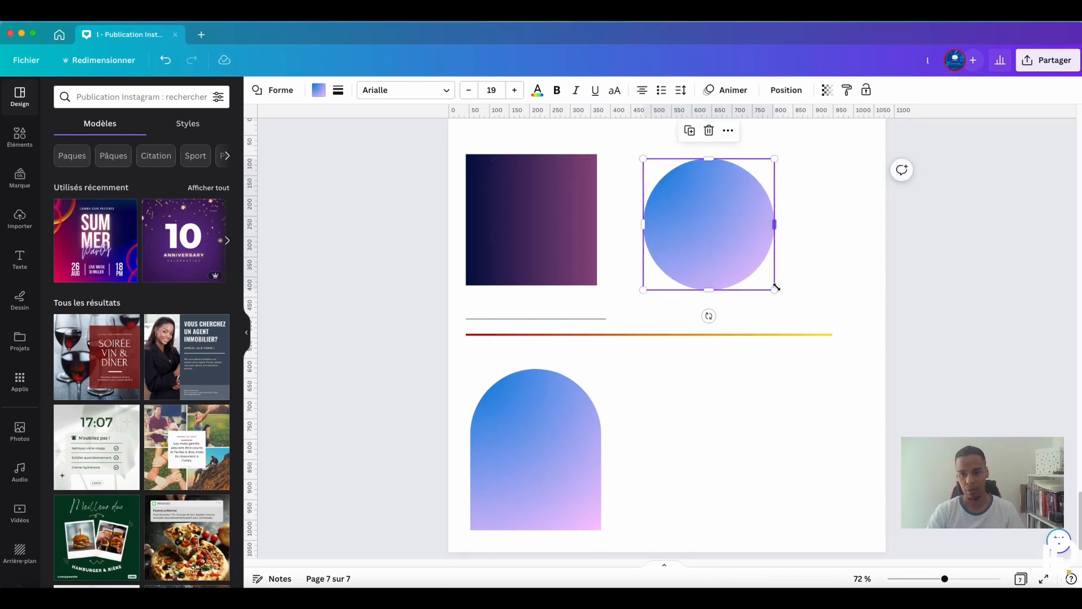
Step: Shrink the copied circle concentrically inside the original and give it a radial gradient with a pink centre and blue edge
{"action": "left_click_drag", "start_coordinate": [775, 289], "coordinate": [765, 280]}
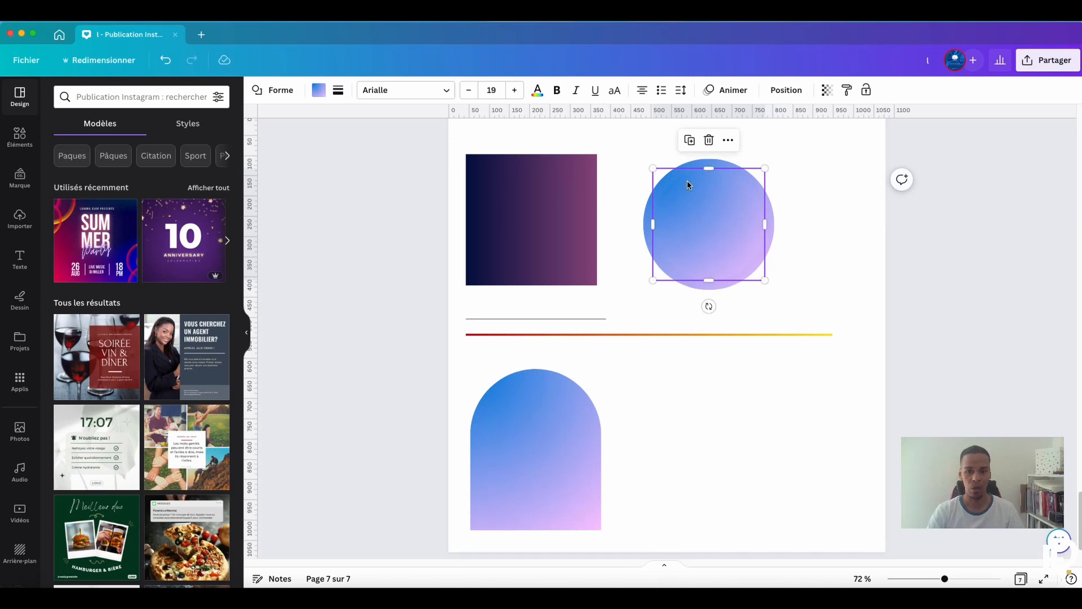
{"action": "left_click", "coordinate": [319, 92]}
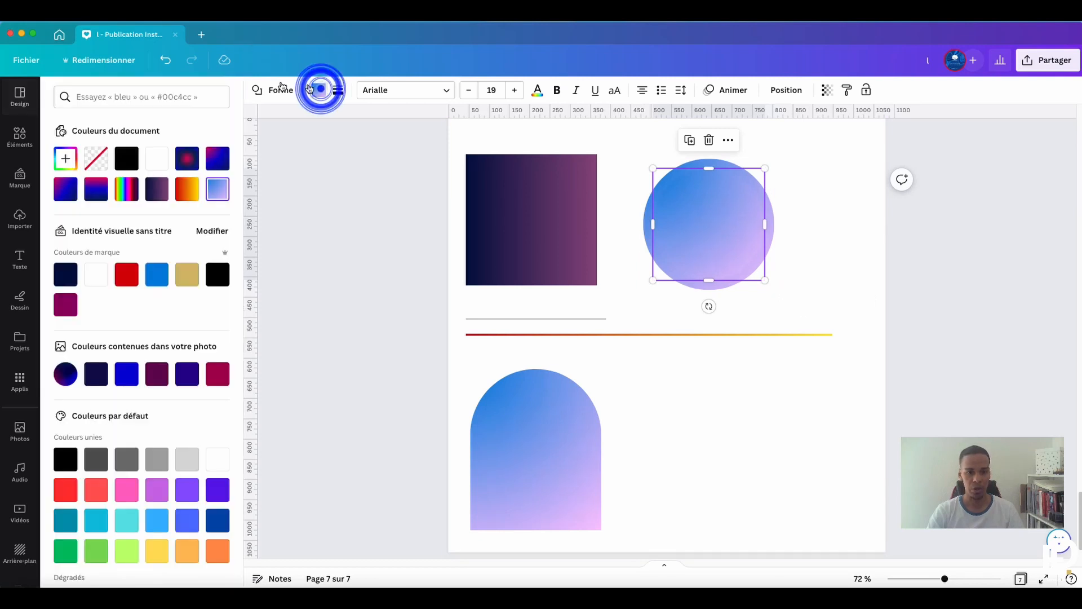
{"action": "left_click", "coordinate": [66, 159]}
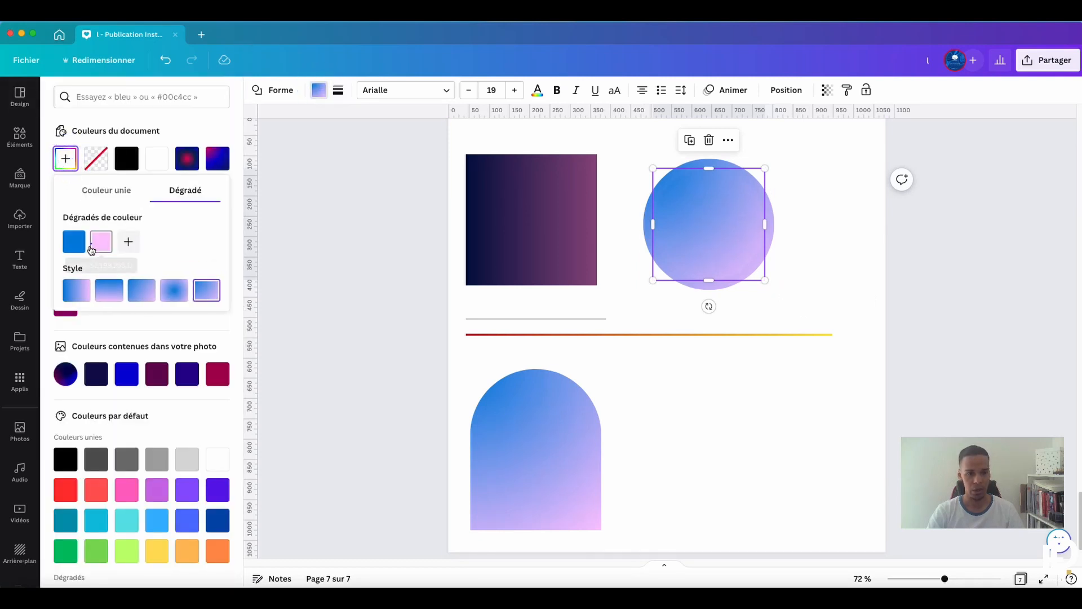
{"action": "mouse_move", "coordinate": [106, 241]}
{"action": "left_mouse_down"}
{"action": "mouse_move", "coordinate": [50, 245]}
{"action": "mouse_move", "coordinate": [117, 243]}
{"action": "left_mouse_up"}
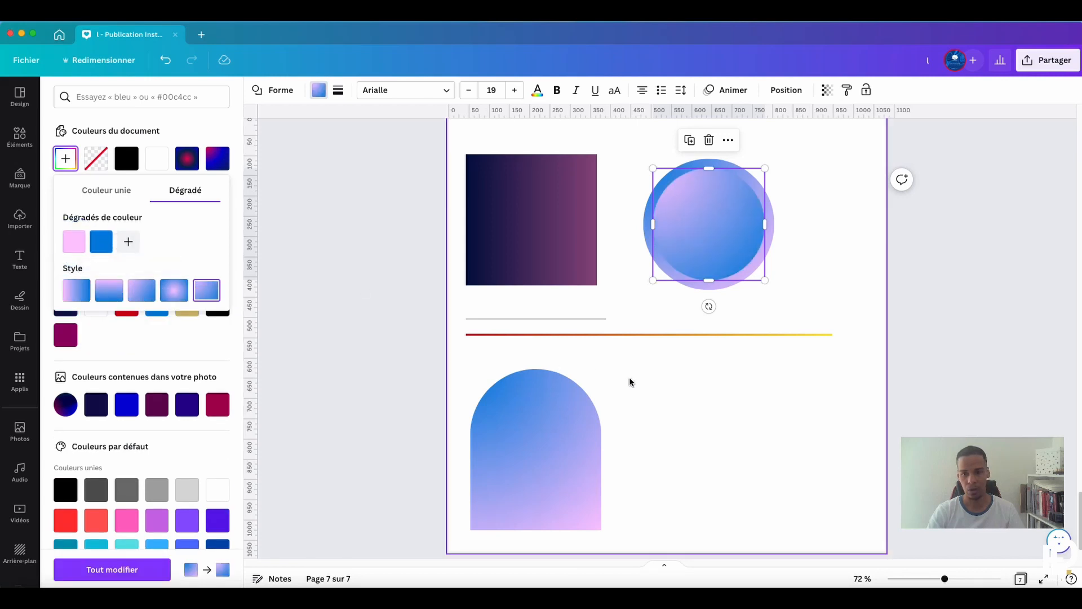
{"action": "left_click", "coordinate": [183, 292]}
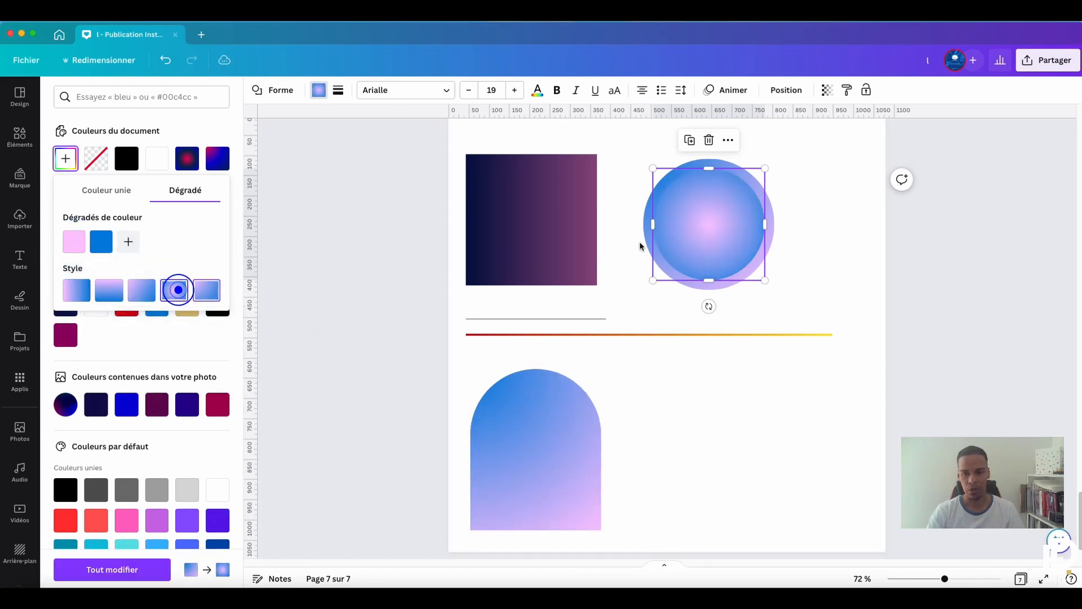
{"action": "left_click", "coordinate": [846, 214]}
Step: Fill the larger outer circle with a radial gradient running from blue at the centre to pink at the edge
{"action": "left_click", "coordinate": [772, 221]}
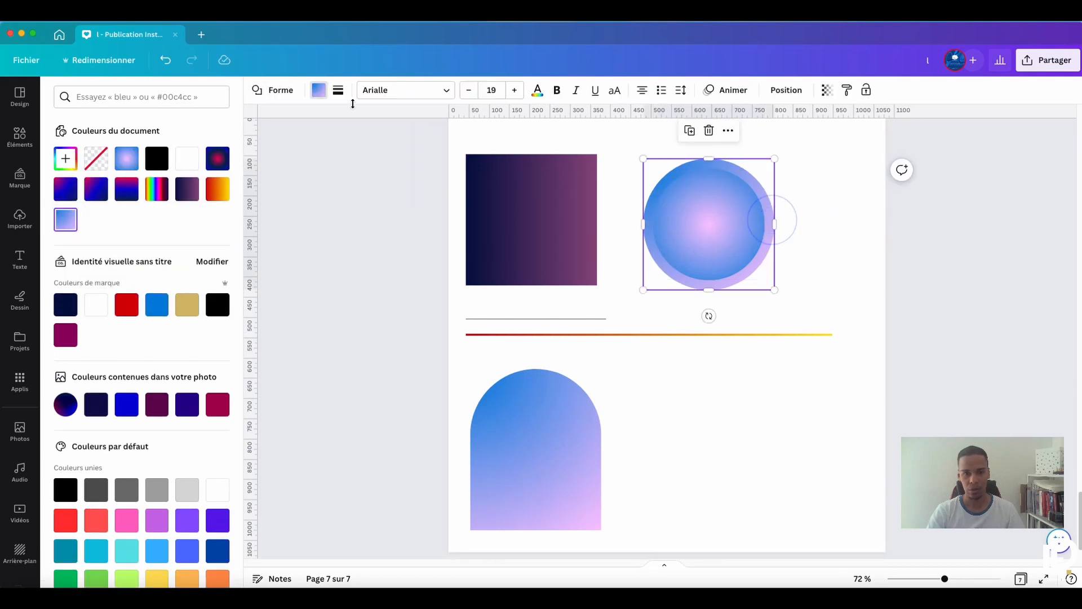
{"action": "left_click", "coordinate": [319, 92]}
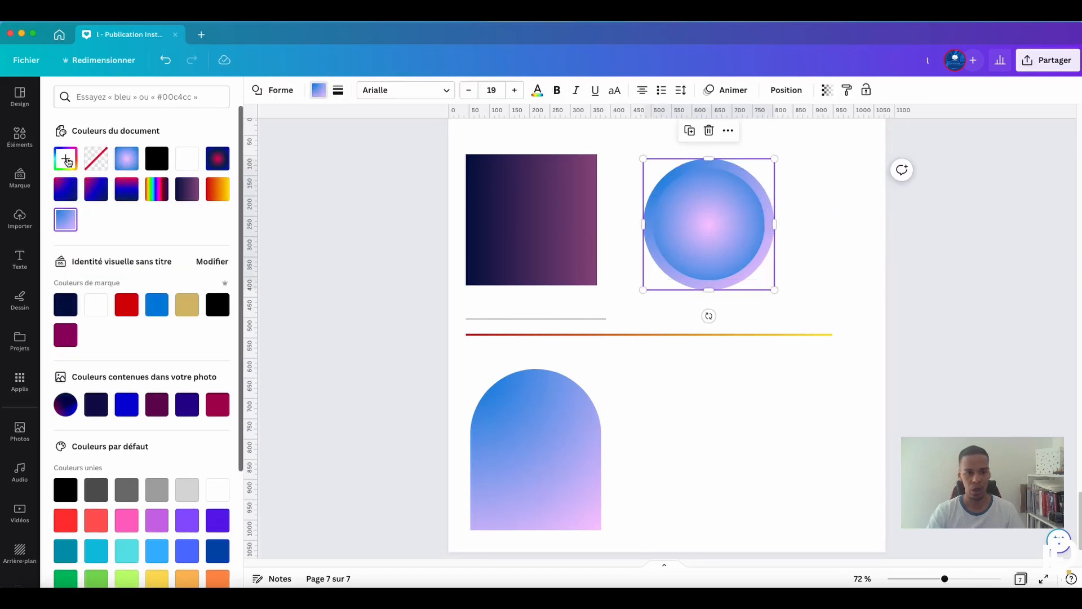
{"action": "left_click", "coordinate": [127, 158]}
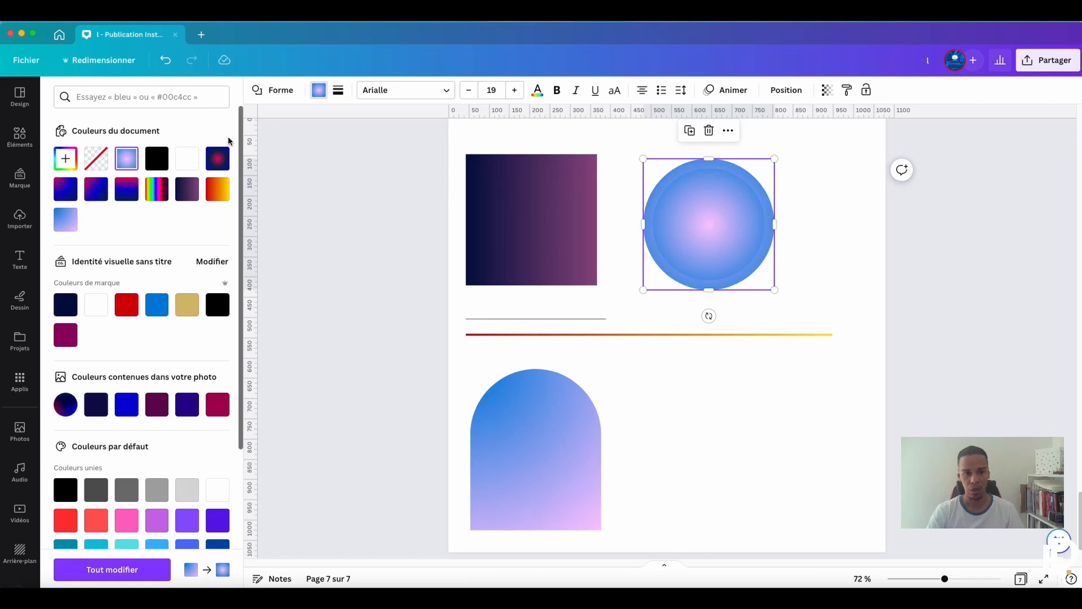
{"action": "left_click", "coordinate": [66, 158]}
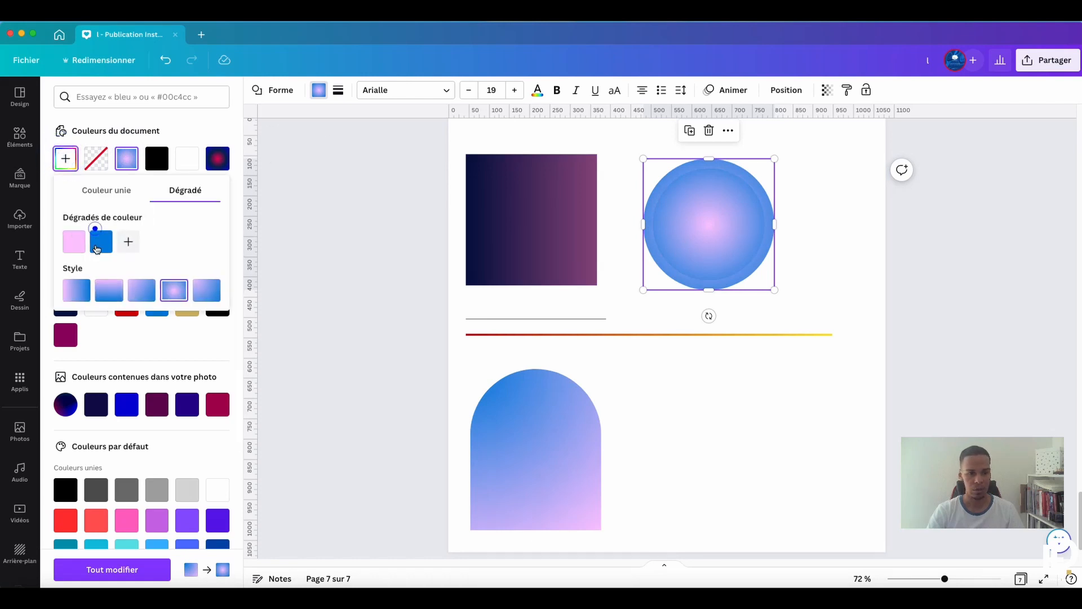
{"action": "left_click_drag", "start_coordinate": [74, 241], "coordinate": [110, 243]}
{"action": "left_click", "coordinate": [763, 445]}
{"action": "left_click", "coordinate": [728, 238]}
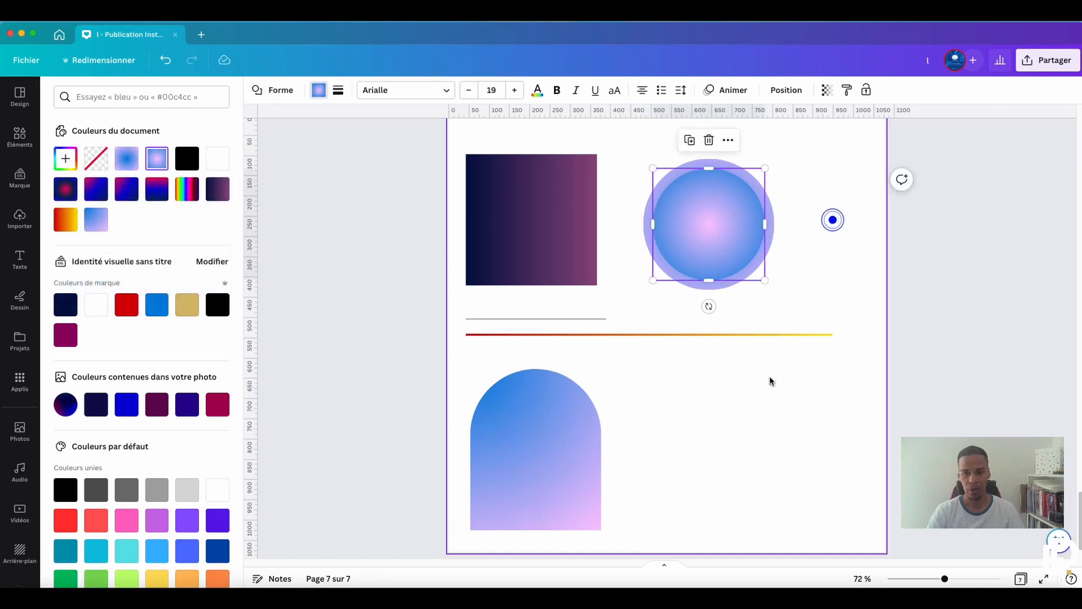
{"action": "left_click", "coordinate": [771, 382]}
Step: Overlay a slightly smaller copy of the arch on the original and reverse its gradient to run from pink to blue
{"action": "left_click", "coordinate": [566, 438]}
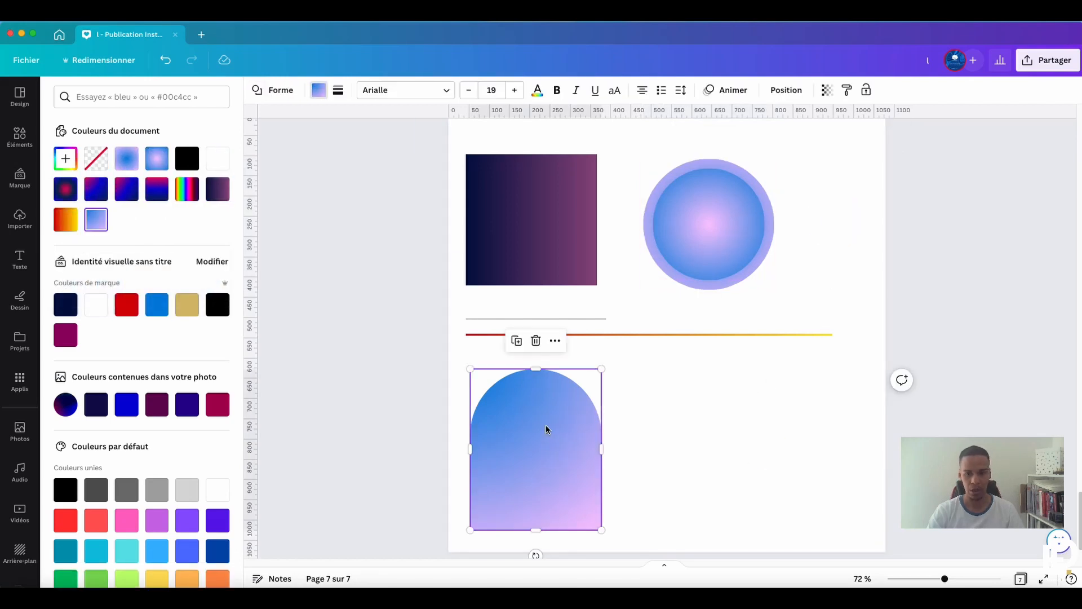
{"action": "mouse_move", "coordinate": [545, 429]}
{"action": "left_mouse_down"}
{"action": "mouse_move", "coordinate": [544, 469]}
{"action": "mouse_move", "coordinate": [546, 428]}
{"action": "left_mouse_up"}
{"action": "left_click_drag", "start_coordinate": [602, 369], "coordinate": [597, 374]}
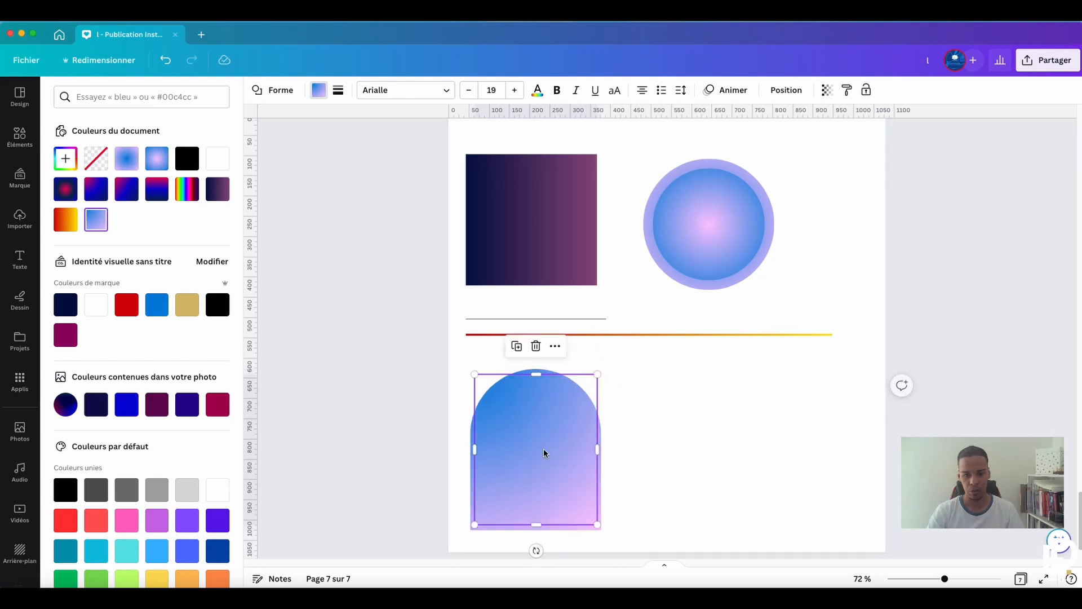
{"action": "left_click", "coordinate": [65, 160]}
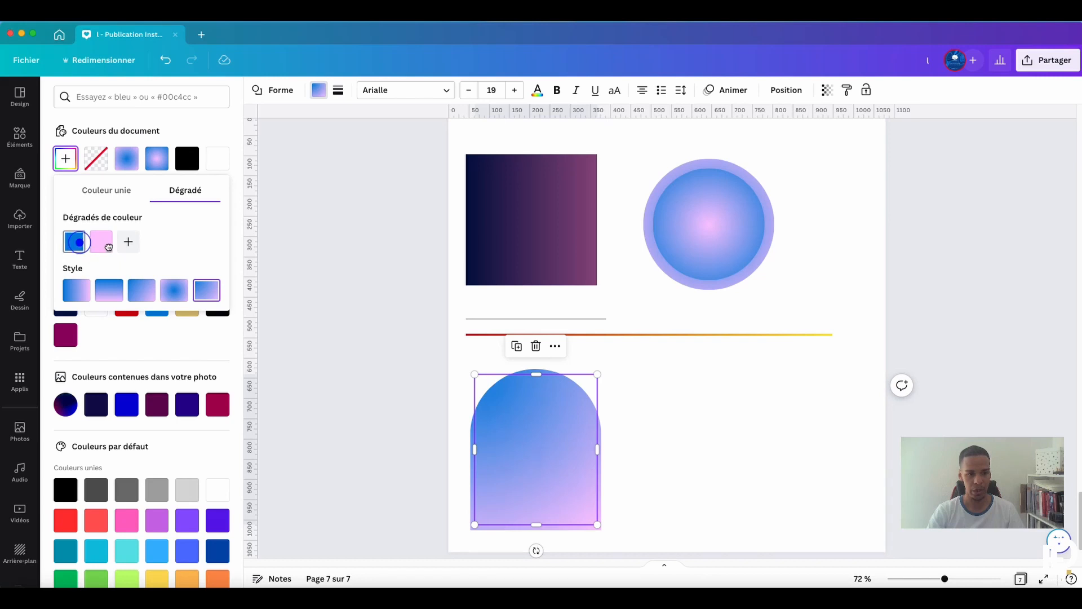
{"action": "left_click_drag", "start_coordinate": [108, 246], "coordinate": [76, 242]}
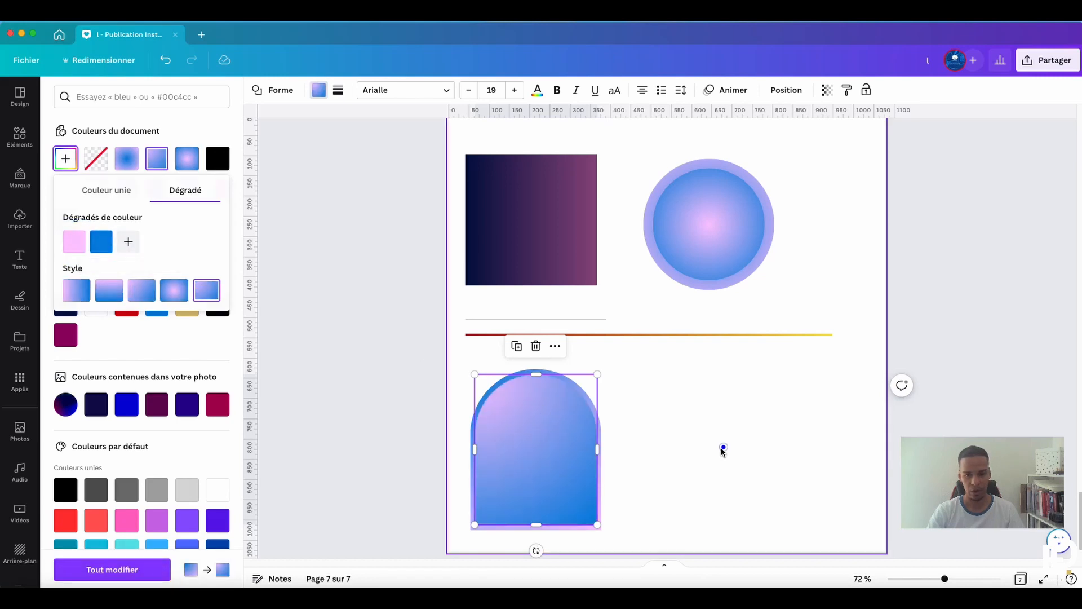
{"action": "left_click", "coordinate": [724, 450]}
Step: Add a blank page 8 and insert the RODEO text style in its centre
{"action": "scroll", "coordinate": [768, 398], "scroll_direction": "down", "scroll_amount": 2}
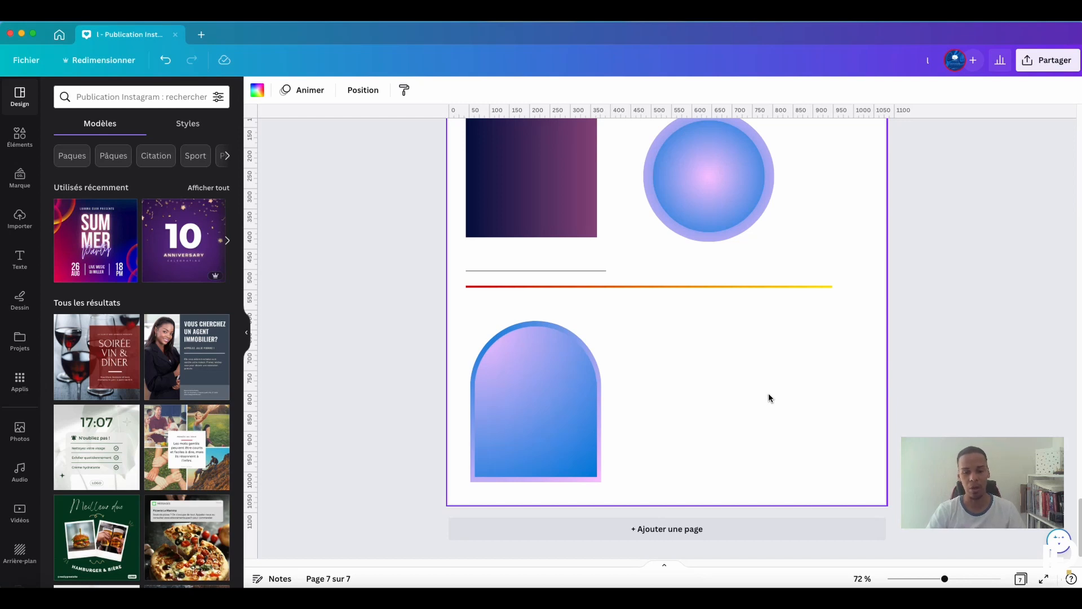
{"action": "left_click", "coordinate": [718, 528]}
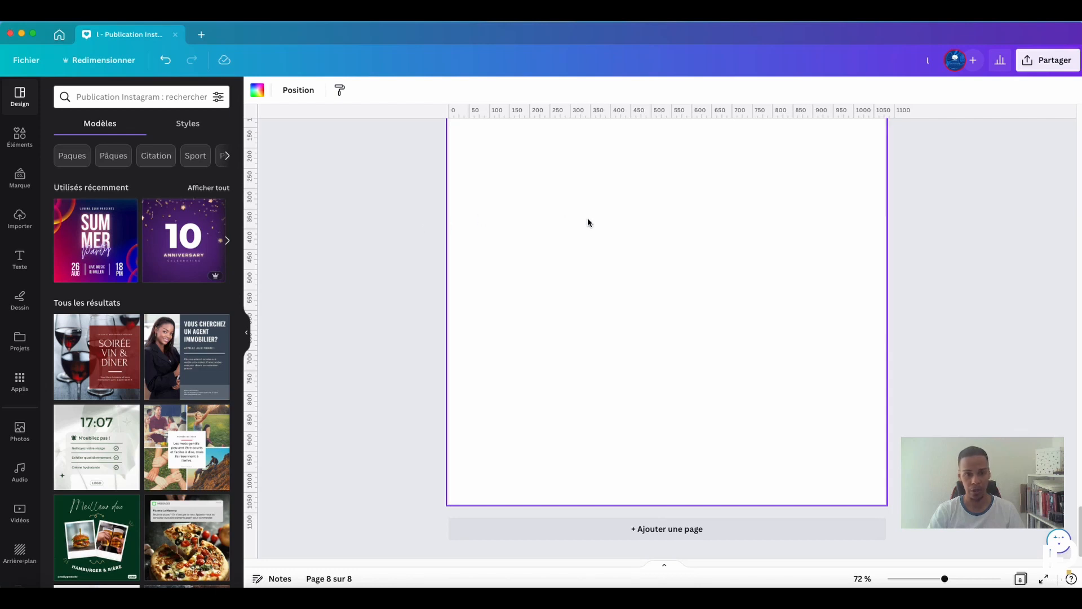
{"action": "left_click", "coordinate": [627, 252]}
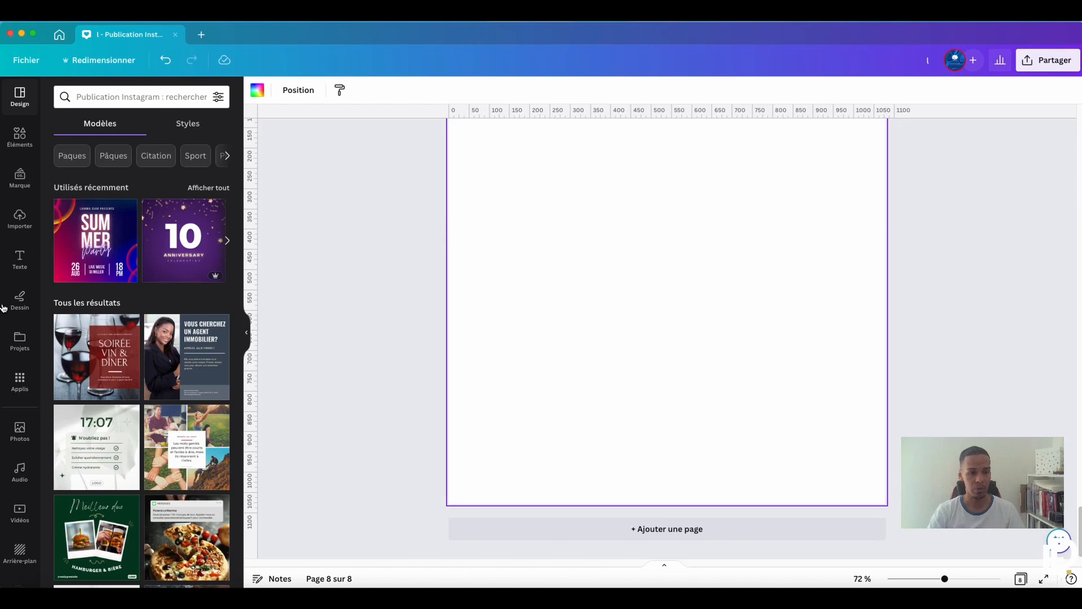
{"action": "left_click", "coordinate": [20, 259]}
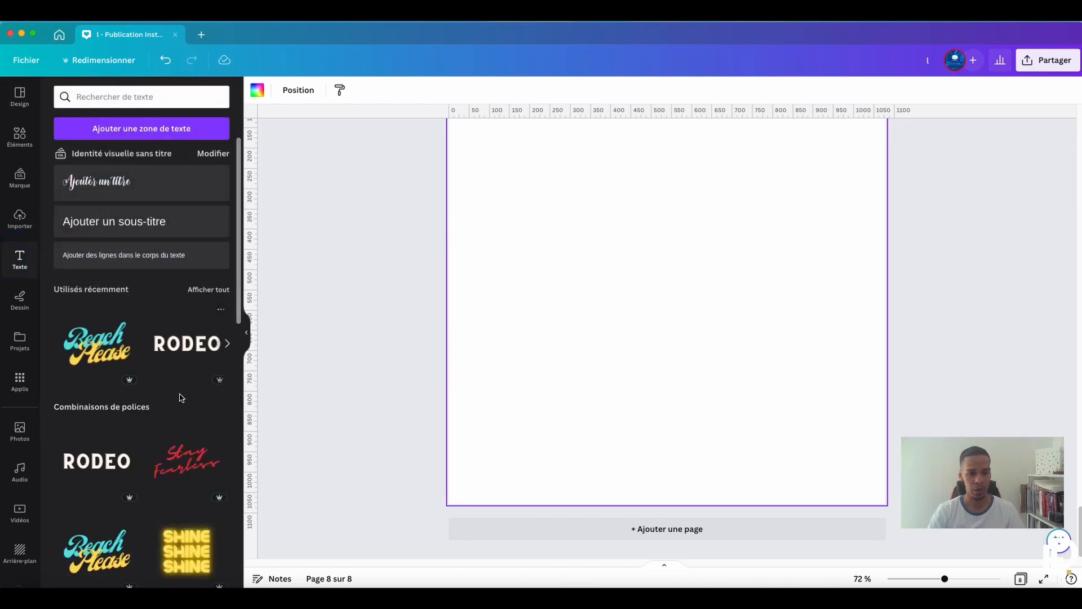
{"action": "scroll", "coordinate": [169, 417], "scroll_direction": "down", "scroll_amount": 1}
{"action": "left_click", "coordinate": [143, 433]}
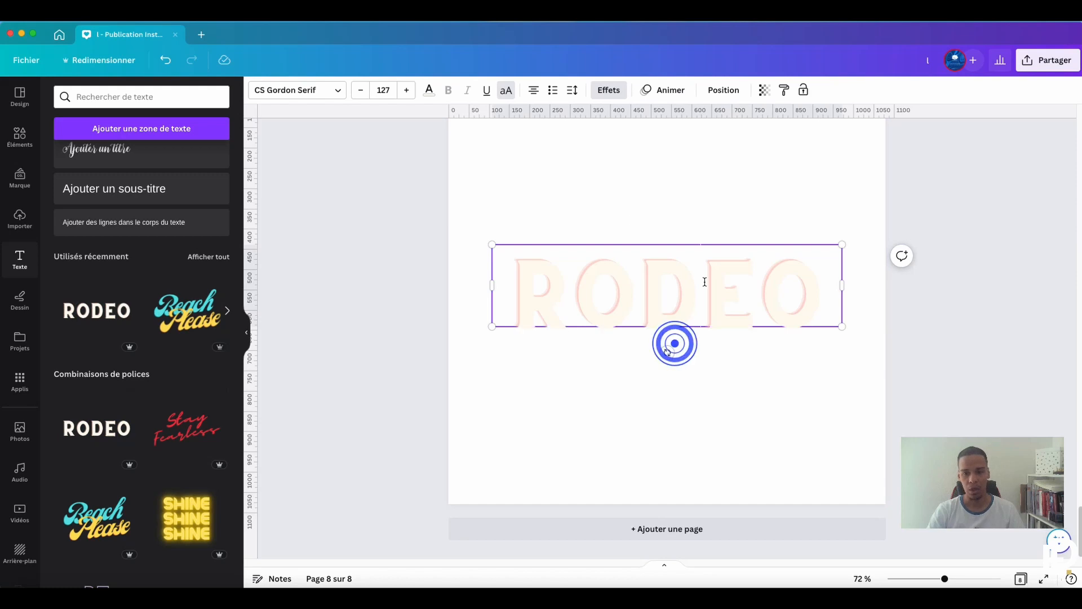
Step: Remove the style effect from the RODEO text
{"action": "left_click", "coordinate": [608, 91]}
{"action": "left_click", "coordinate": [93, 164]}
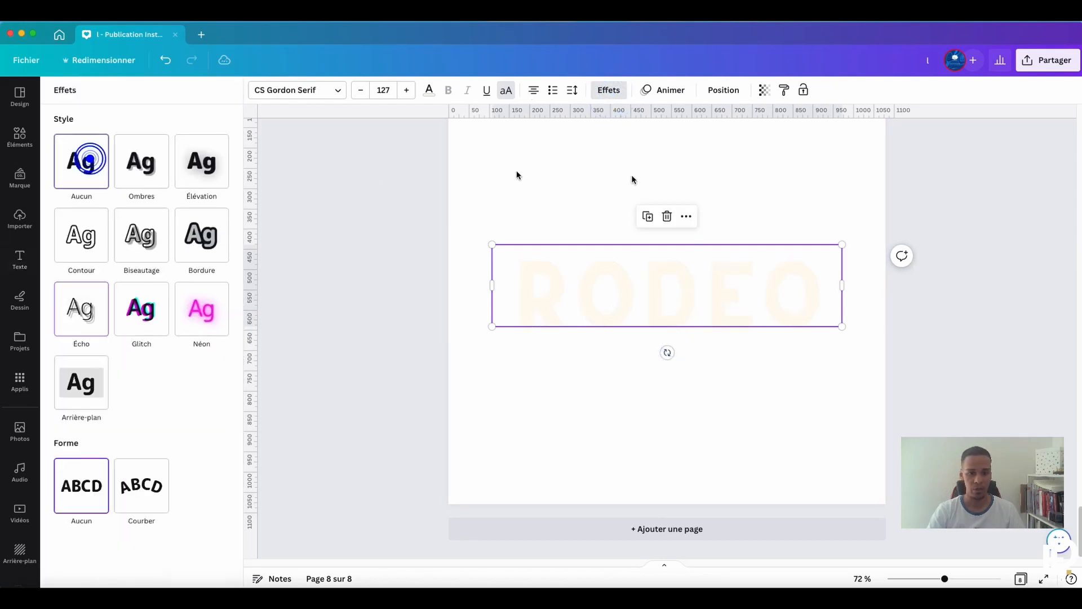
{"action": "left_click", "coordinate": [756, 169]}
Step: Set the RODEO text colour to white
{"action": "left_click", "coordinate": [691, 290]}
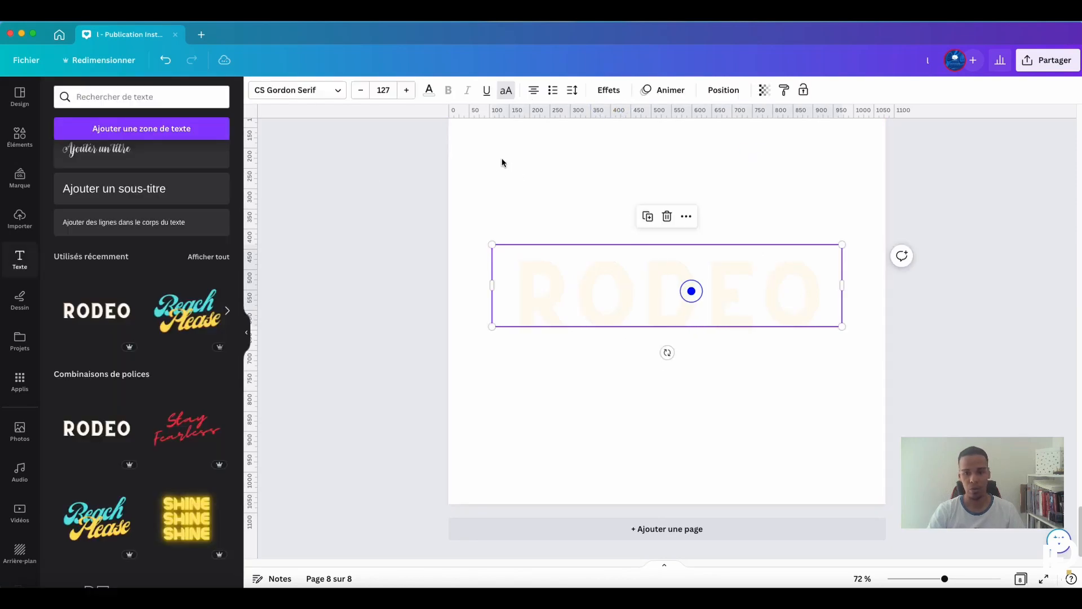
{"action": "left_click", "coordinate": [427, 90]}
{"action": "left_click", "coordinate": [156, 158]}
{"action": "left_click", "coordinate": [506, 180]}
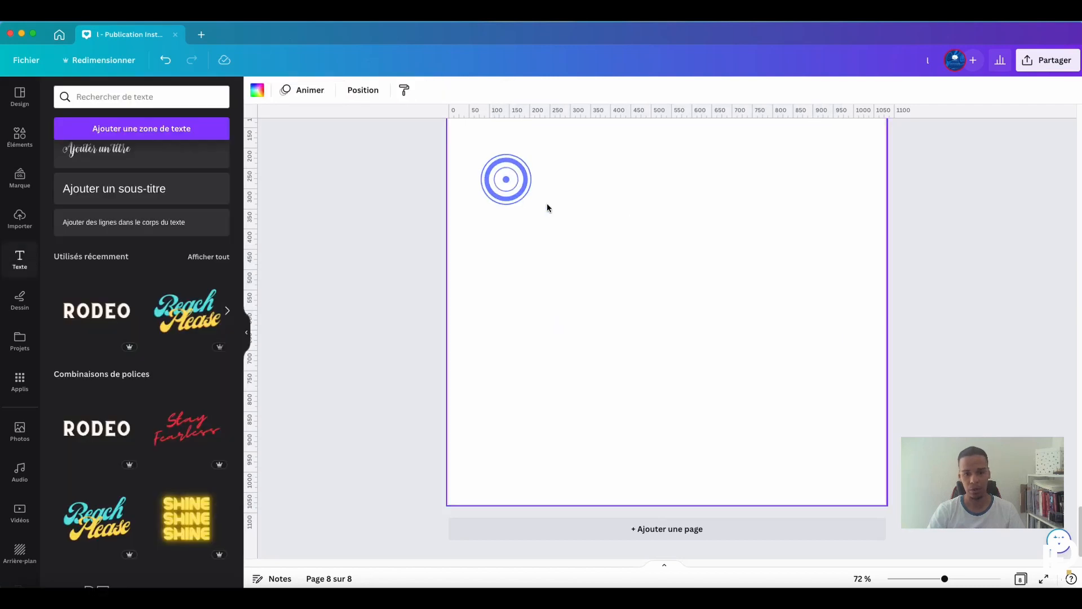
{"action": "left_click", "coordinate": [637, 300]}
{"action": "left_click", "coordinate": [805, 406]}
{"action": "left_click", "coordinate": [608, 173]}
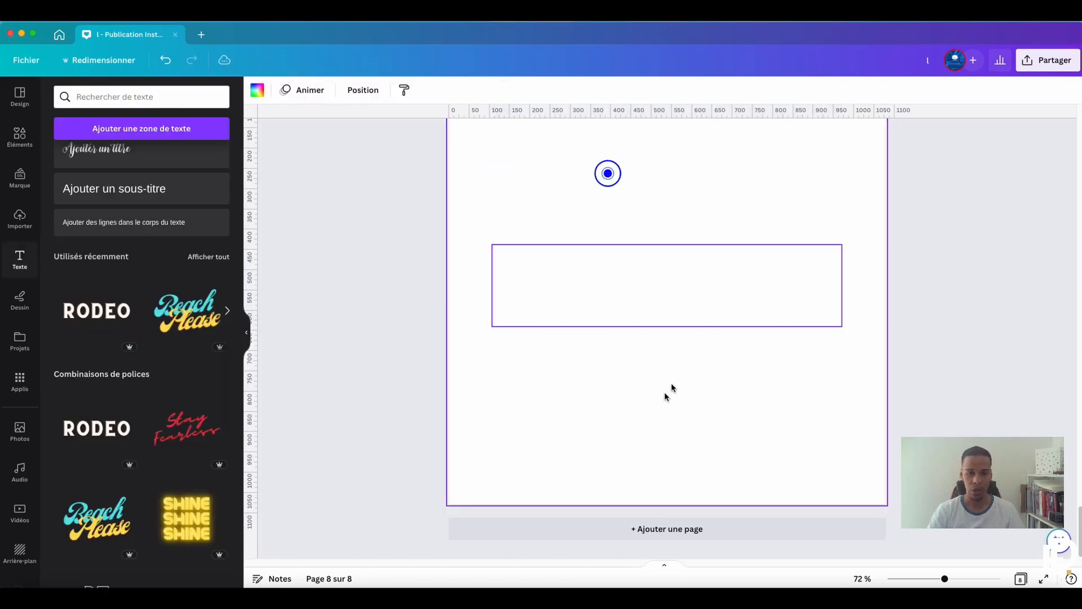
Step: Apply the document's red-to-yellow gradient as page 8's background and move the RODEO text up slightly
{"action": "left_click", "coordinate": [258, 91]}
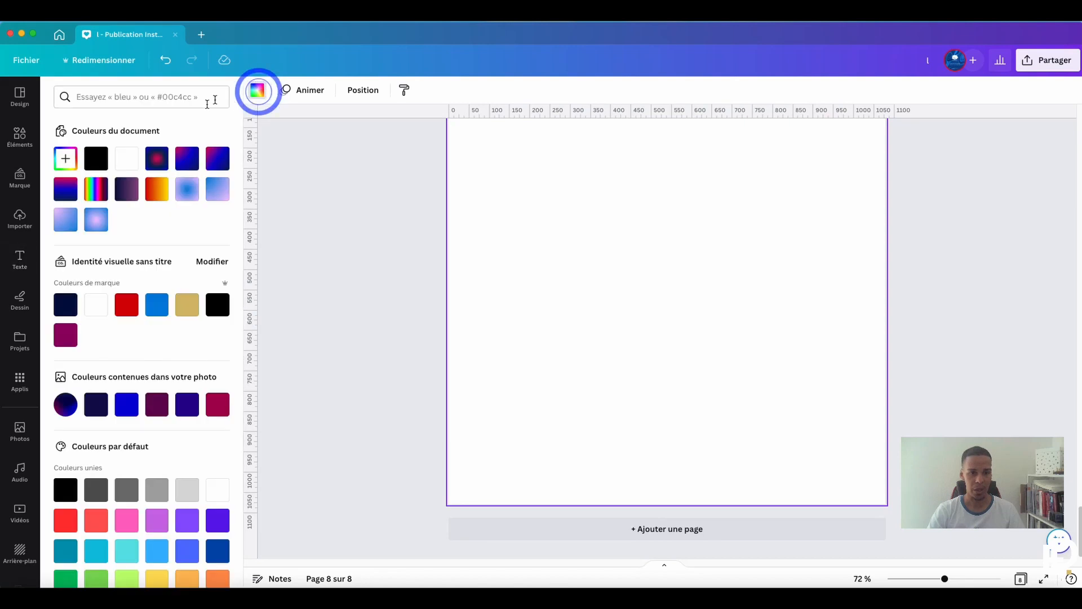
{"action": "left_click", "coordinate": [159, 194]}
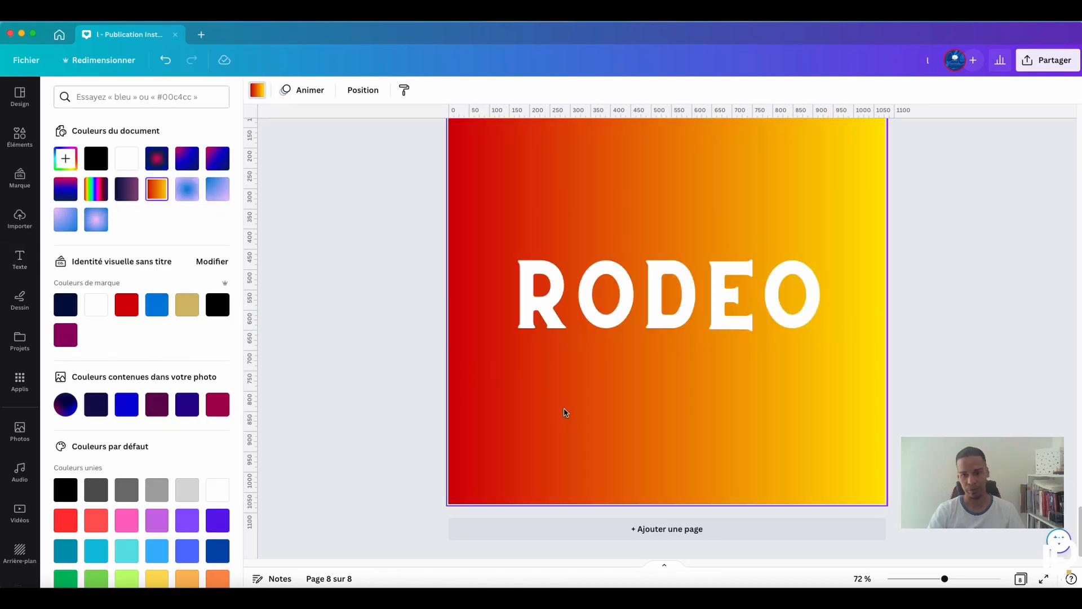
{"action": "left_click", "coordinate": [660, 316]}
{"action": "left_click", "coordinate": [734, 413]}
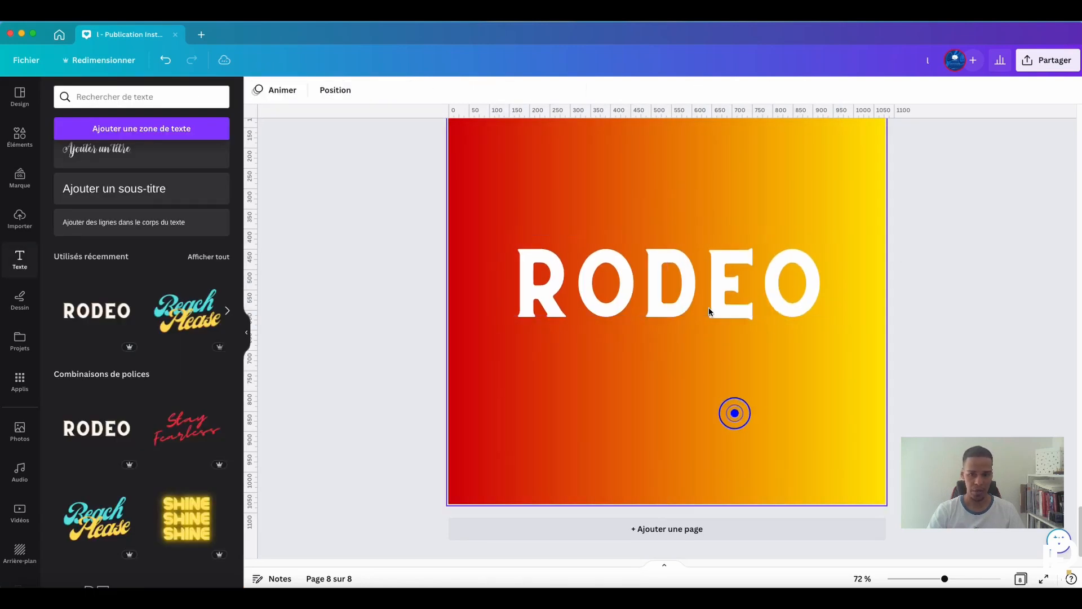
Step: Lower the RODEO text's transparency value to 12 so it blends into the gradient background
{"action": "left_click", "coordinate": [702, 288]}
{"action": "left_click", "coordinate": [766, 94]}
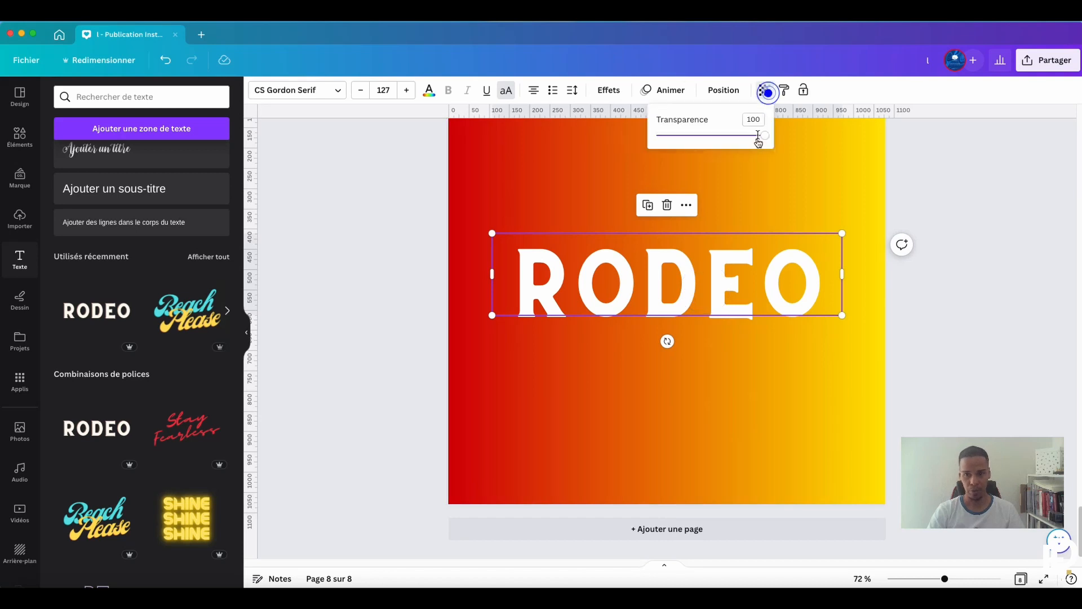
{"action": "left_click_drag", "start_coordinate": [761, 135], "coordinate": [670, 140]}
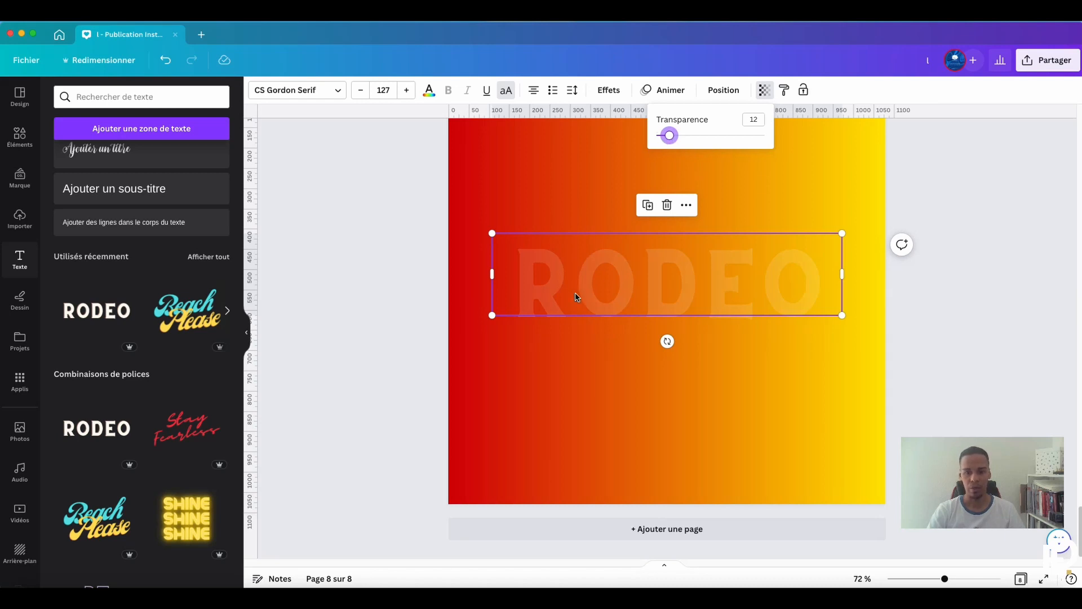
{"action": "left_click", "coordinate": [800, 390]}
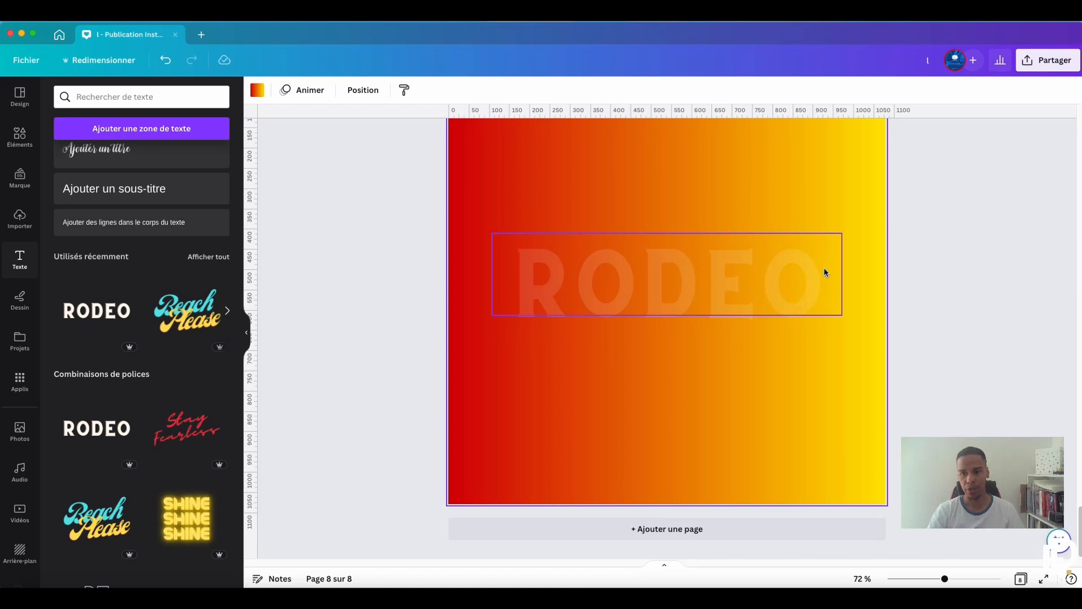
Step: Download only page 8 as a PNG file and save it in the Téléchargements folder
{"action": "scroll", "coordinate": [872, 232], "scroll_direction": "up", "scroll_amount": 3}
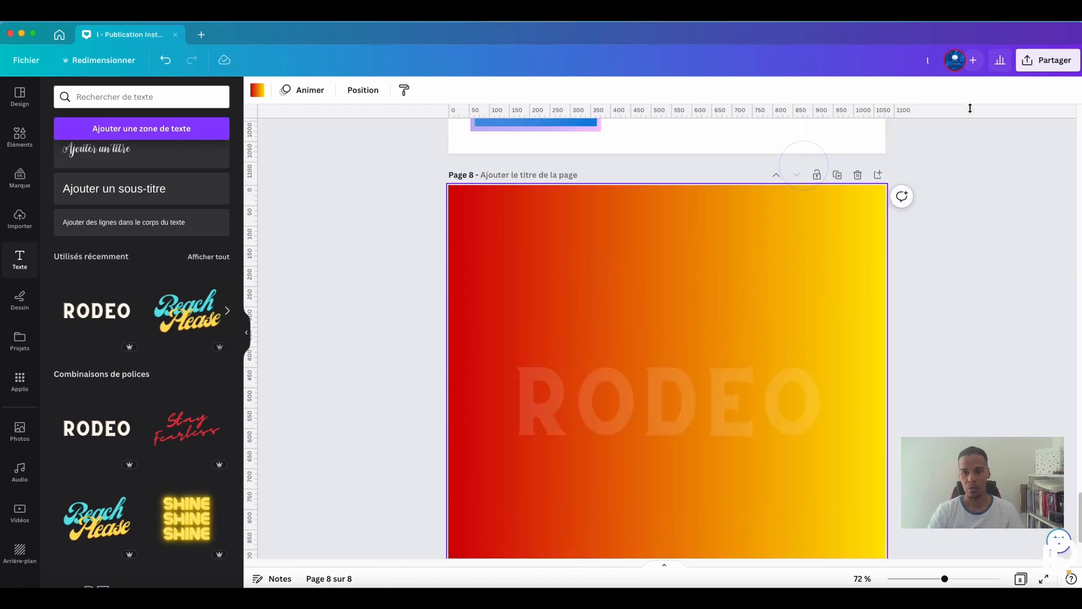
{"action": "left_click", "coordinate": [1050, 66]}
{"action": "left_click", "coordinate": [942, 345]}
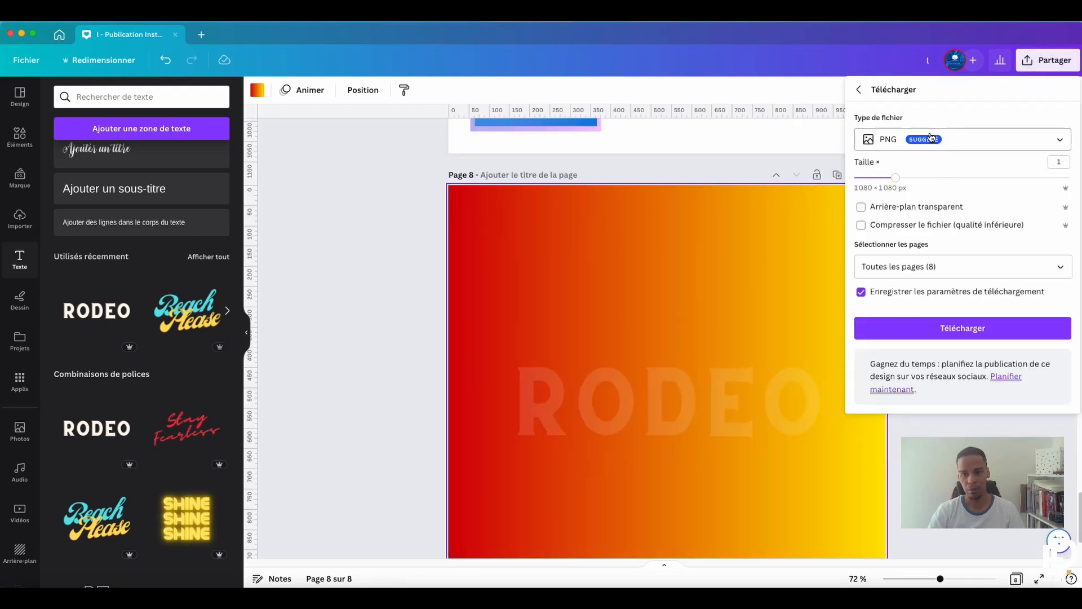
{"action": "left_click", "coordinate": [1057, 274]}
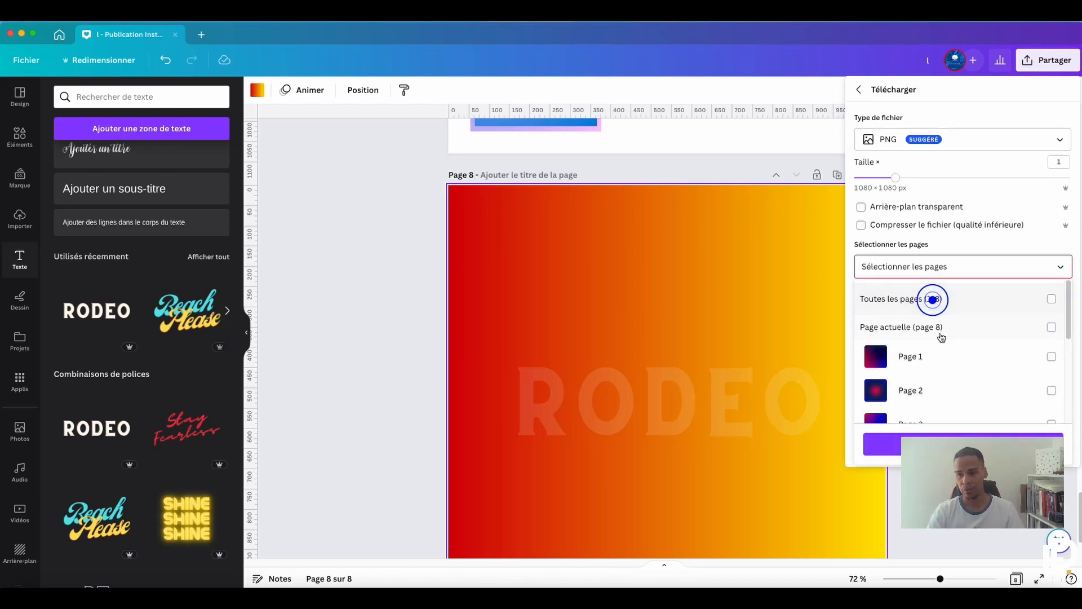
{"action": "scroll", "coordinate": [941, 339], "scroll_direction": "down", "scroll_amount": 5}
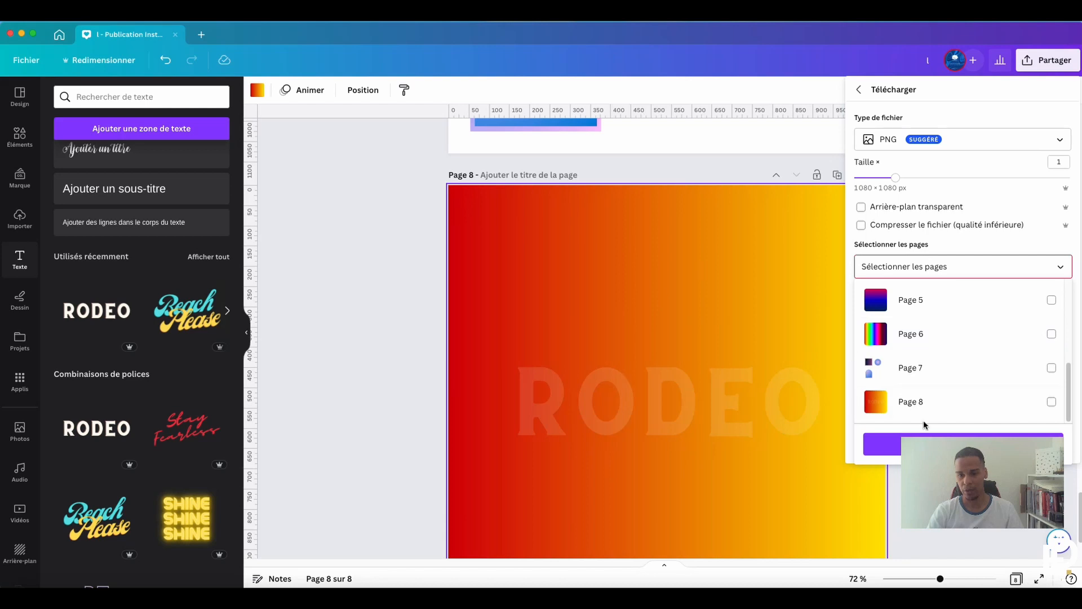
{"action": "left_click", "coordinate": [1052, 401]}
{"action": "left_click", "coordinate": [879, 441]}
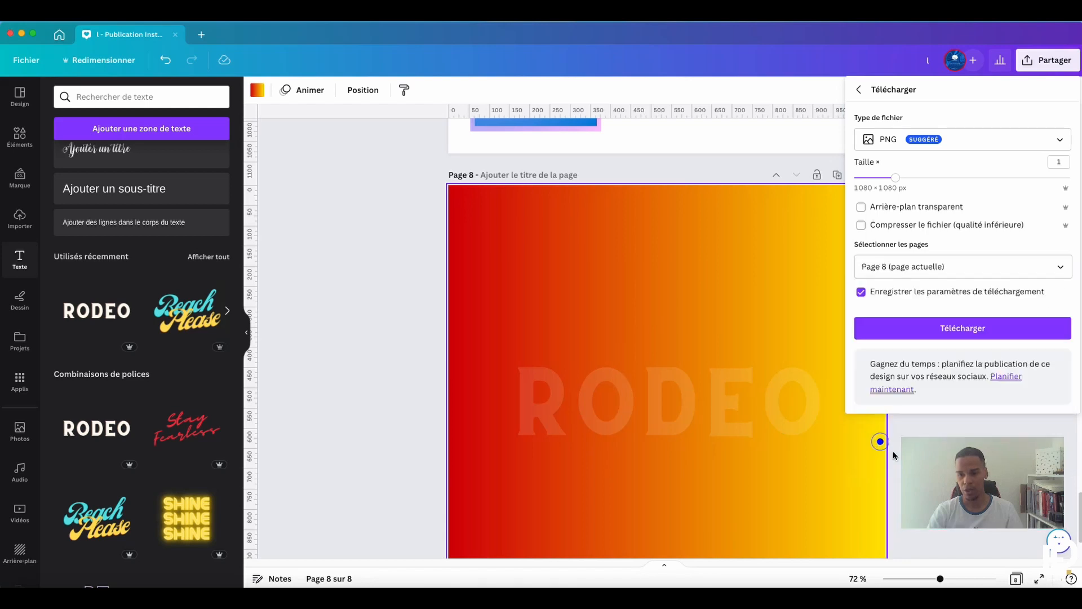
{"action": "left_click", "coordinate": [965, 330]}
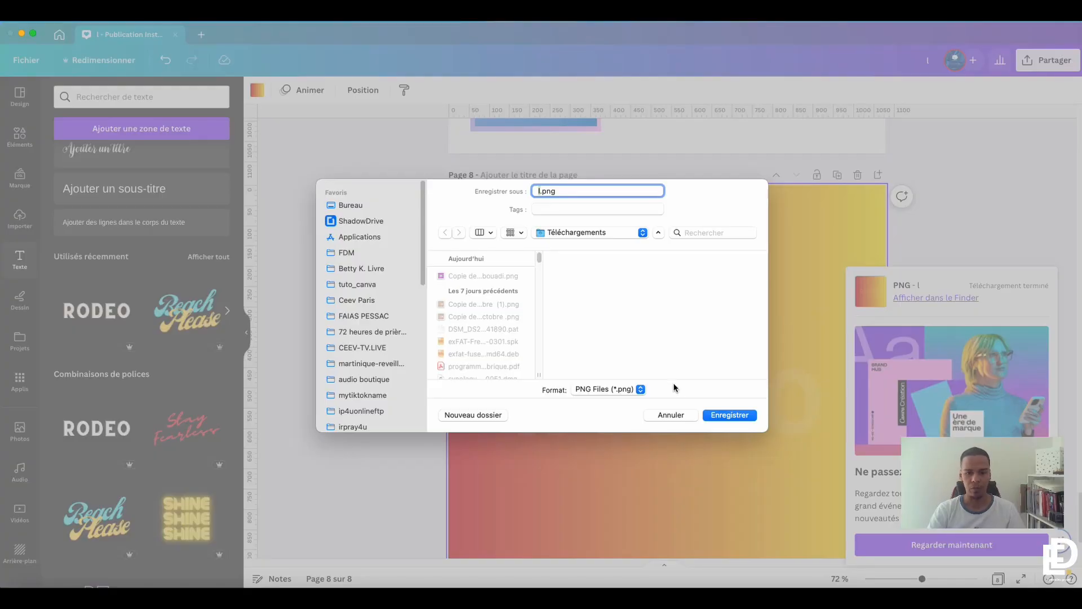
{"action": "left_click", "coordinate": [726, 415]}
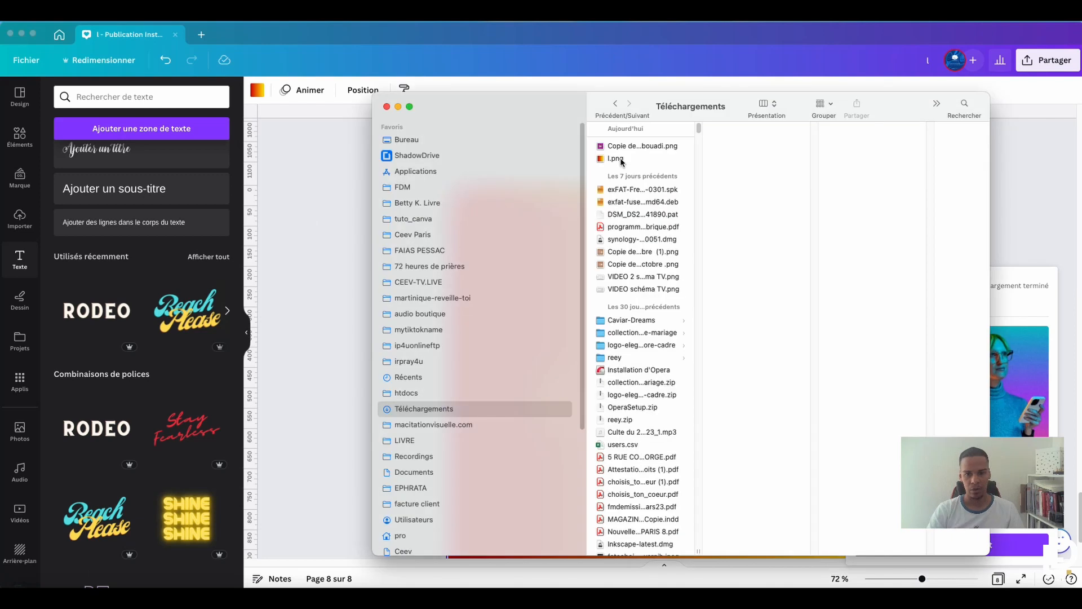
Step: Upload the exported RODEO gradient PNG from the Téléchargements folder to the design's image uploads
{"action": "left_click_drag", "start_coordinate": [621, 160], "coordinate": [146, 365]}
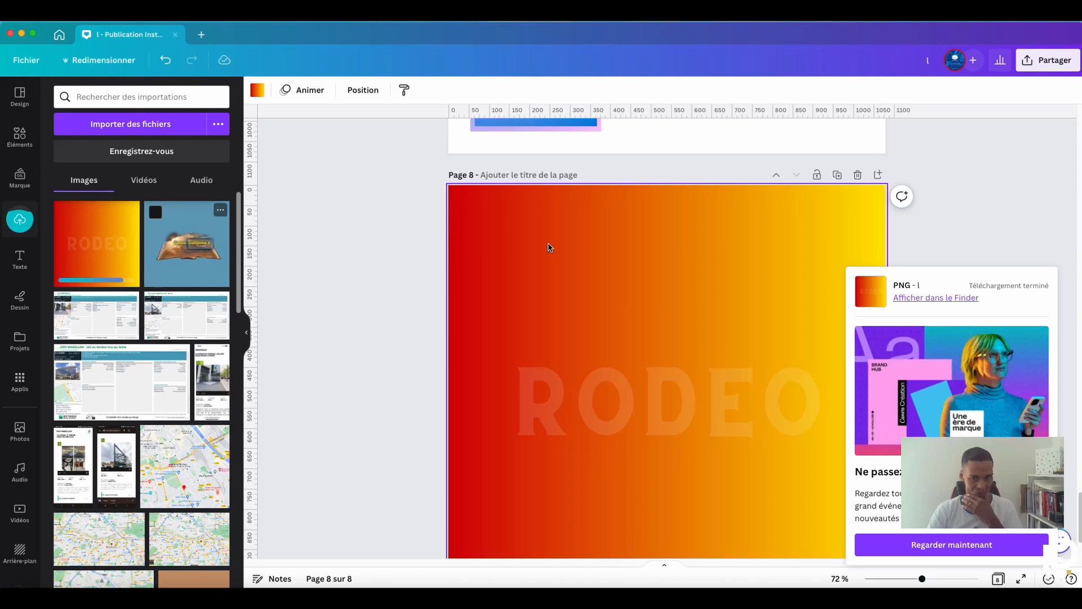
{"action": "left_click", "coordinate": [622, 244]}
Step: Add a blank page after page 8 and set the uploaded RODEO gradient image as its full-page background
{"action": "scroll", "coordinate": [877, 175], "scroll_direction": "down", "scroll_amount": 1}
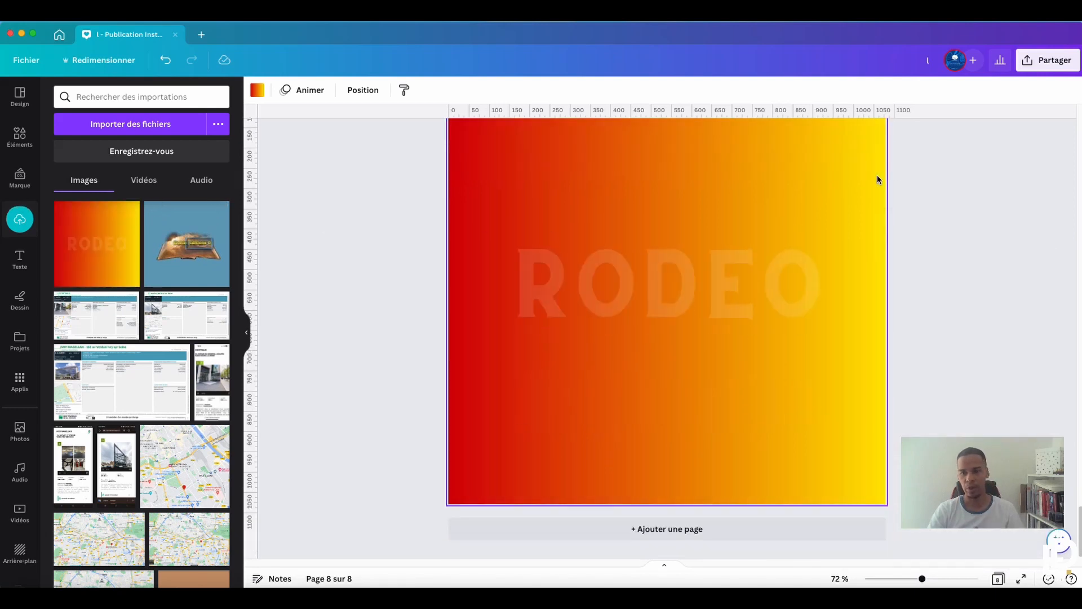
{"action": "scroll", "coordinate": [855, 218], "scroll_direction": "up", "scroll_amount": 5}
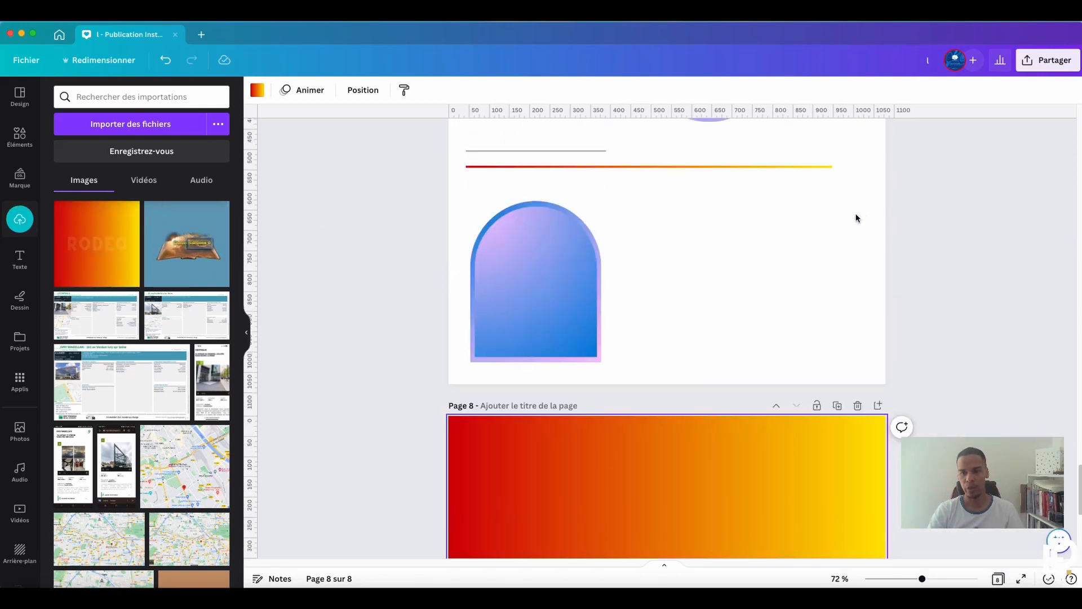
{"action": "left_click", "coordinate": [878, 405]}
{"action": "left_click", "coordinate": [587, 480]}
{"action": "scroll", "coordinate": [679, 380], "scroll_direction": "down", "scroll_amount": 2}
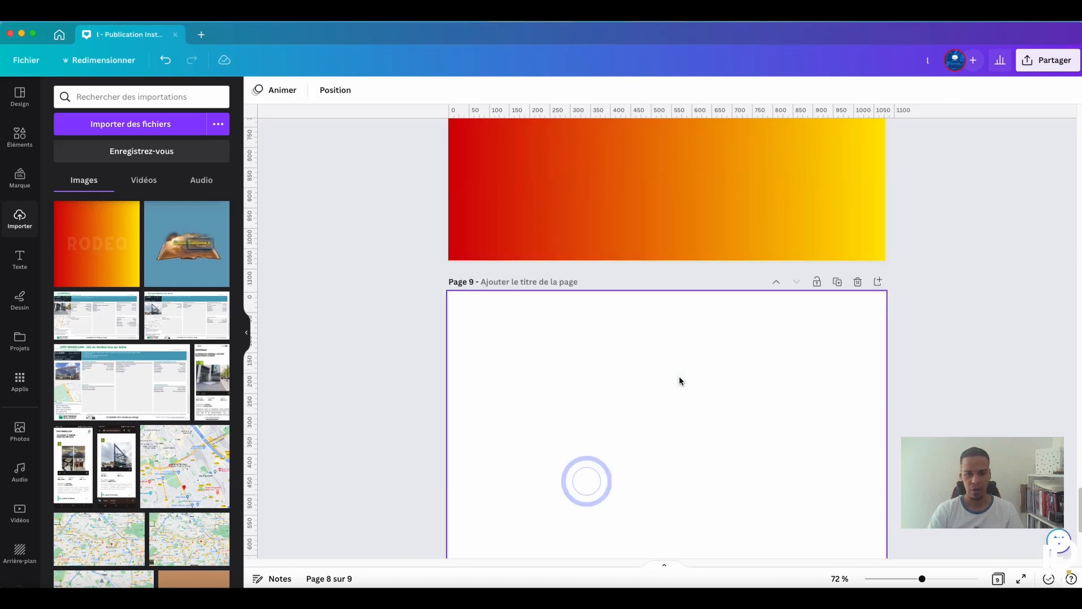
{"action": "scroll", "coordinate": [679, 379], "scroll_direction": "up", "scroll_amount": 8}
{"action": "scroll", "coordinate": [654, 374], "scroll_direction": "down", "scroll_amount": 12}
{"action": "left_click", "coordinate": [657, 365]}
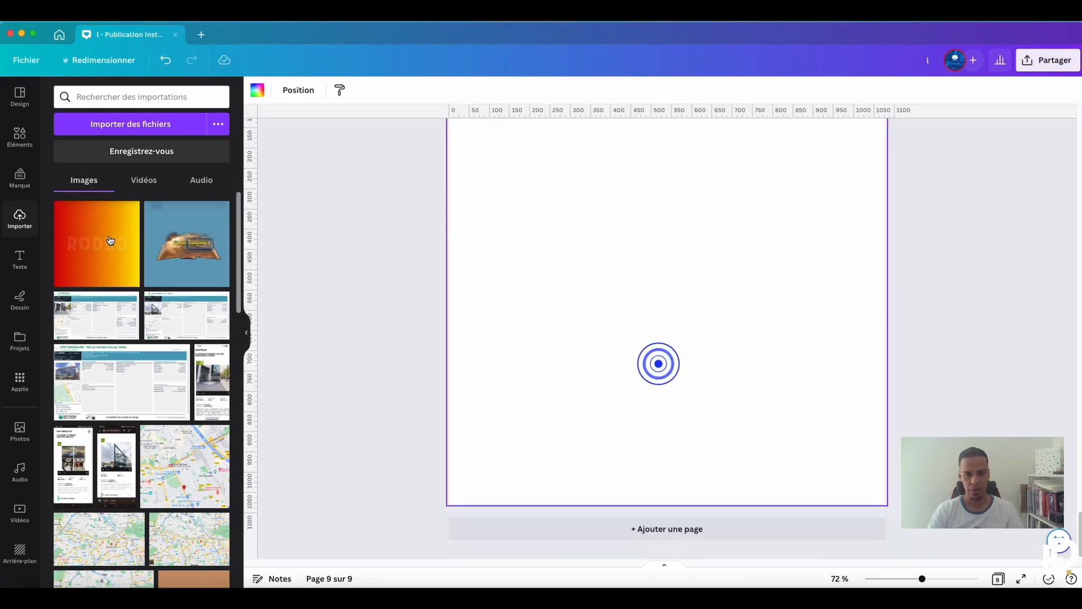
{"action": "left_click_drag", "start_coordinate": [97, 243], "coordinate": [472, 260]}
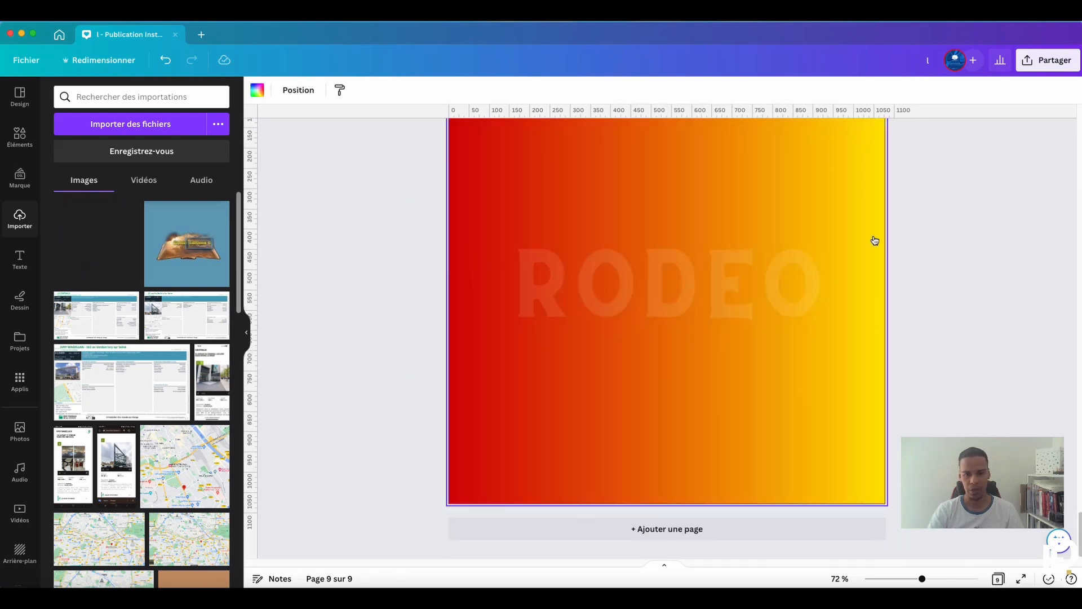
{"action": "left_click", "coordinate": [952, 219]}
Step: Remove the gradient background from page 9's image with the background remover, keeping only the RODEO lettering
{"action": "left_click", "coordinate": [668, 188]}
{"action": "left_click", "coordinate": [310, 93]}
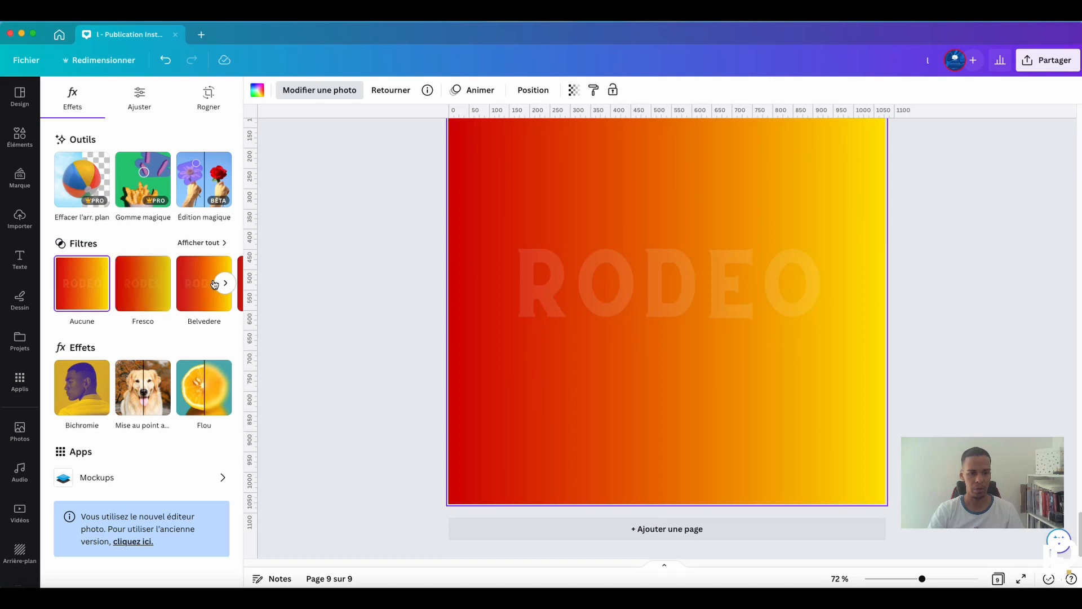
{"action": "left_click", "coordinate": [75, 173]}
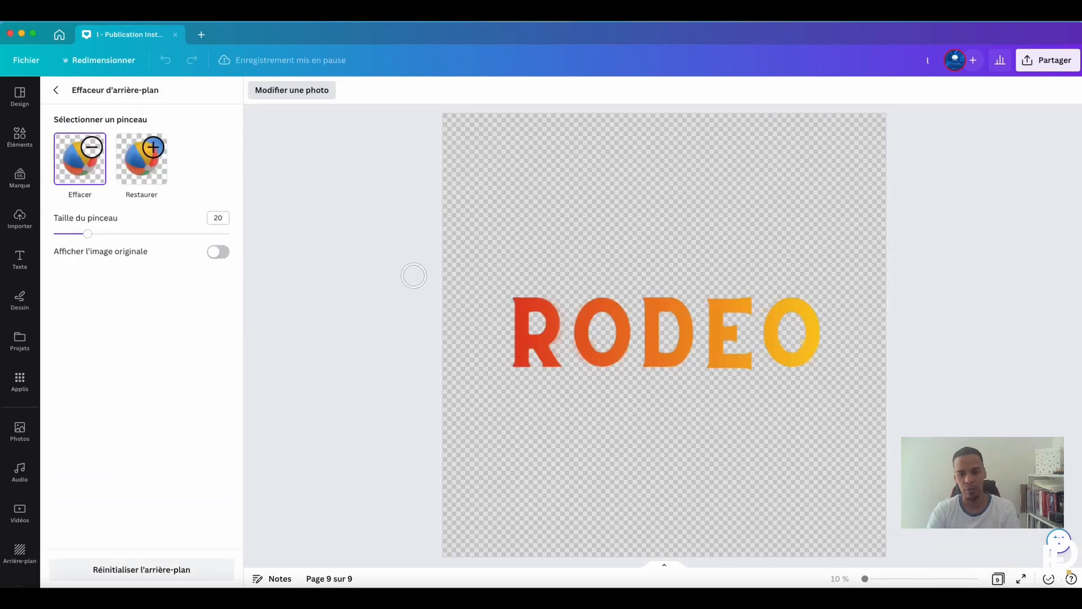
{"action": "left_click", "coordinate": [363, 272]}
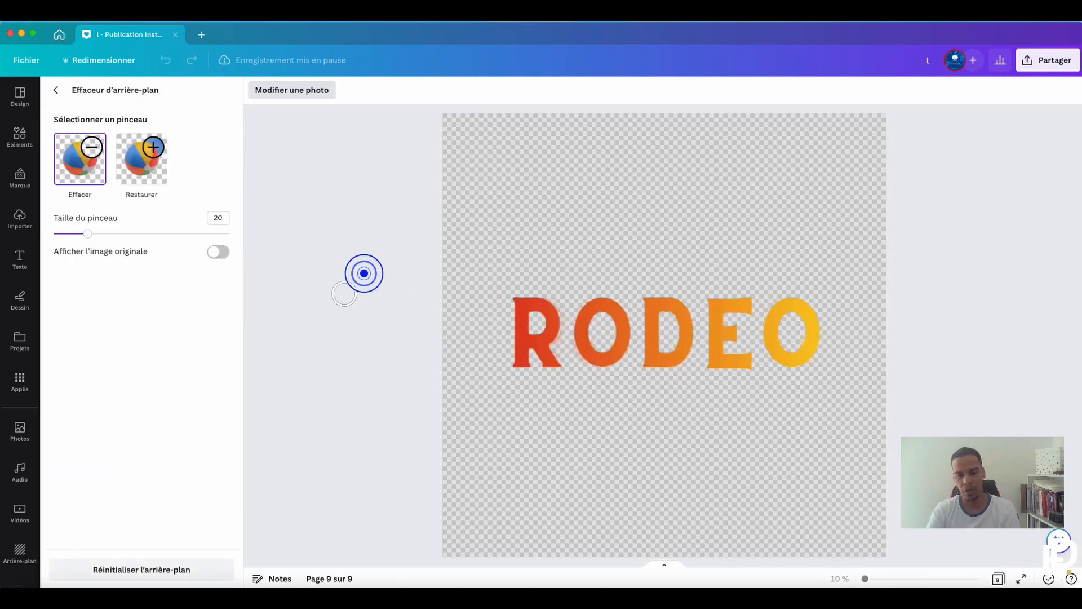
{"action": "left_click", "coordinate": [56, 92]}
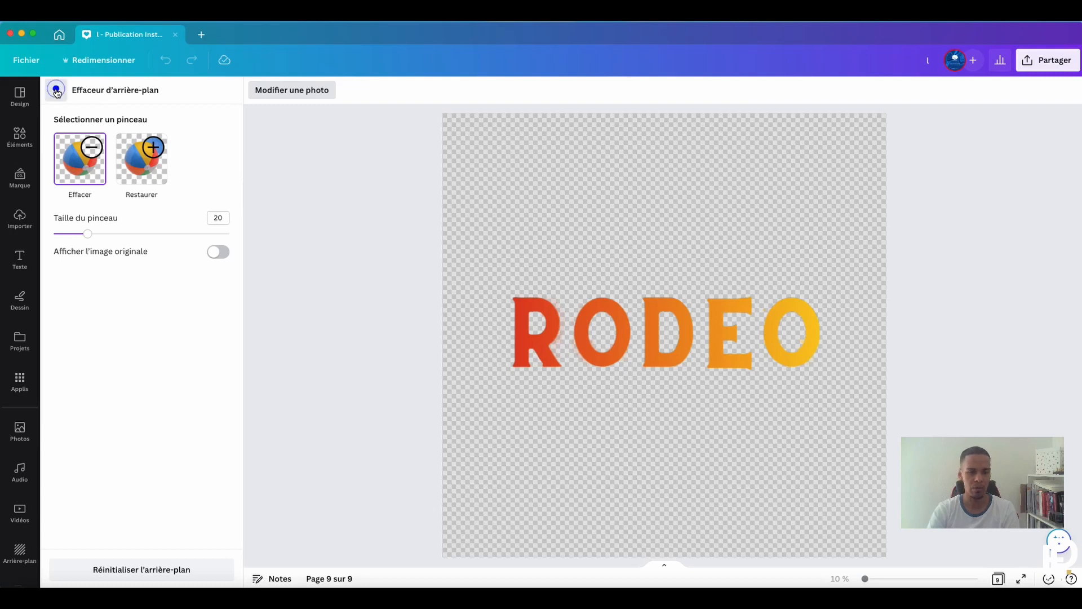
{"action": "left_click", "coordinate": [384, 248]}
Step: Detach the RODEO cutout image from page 9's background and select it as a separate element
{"action": "right_click", "coordinate": [717, 291]}
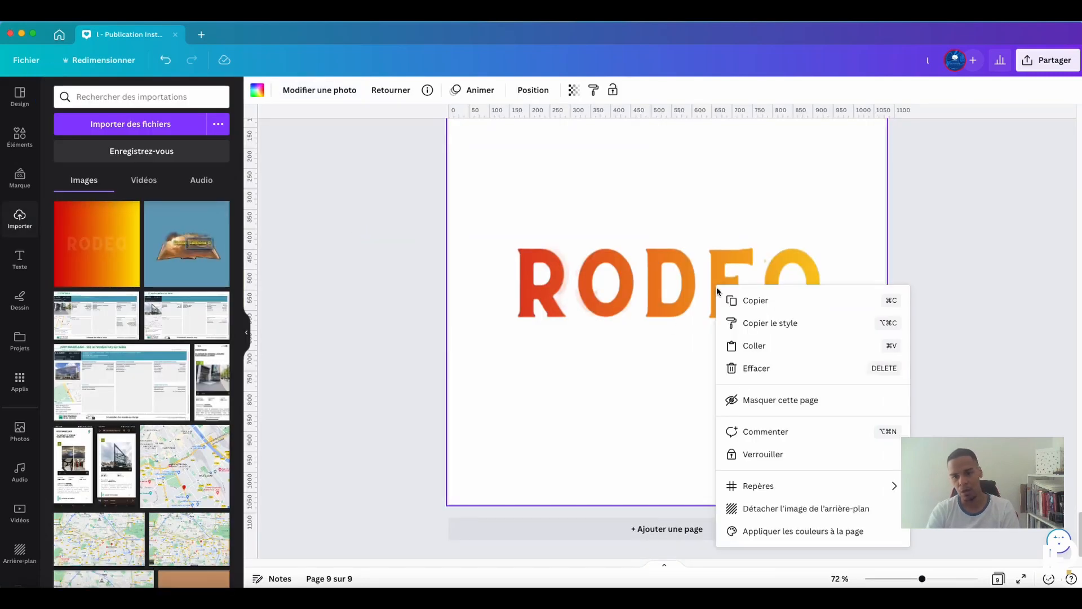
{"action": "left_click", "coordinate": [797, 508]}
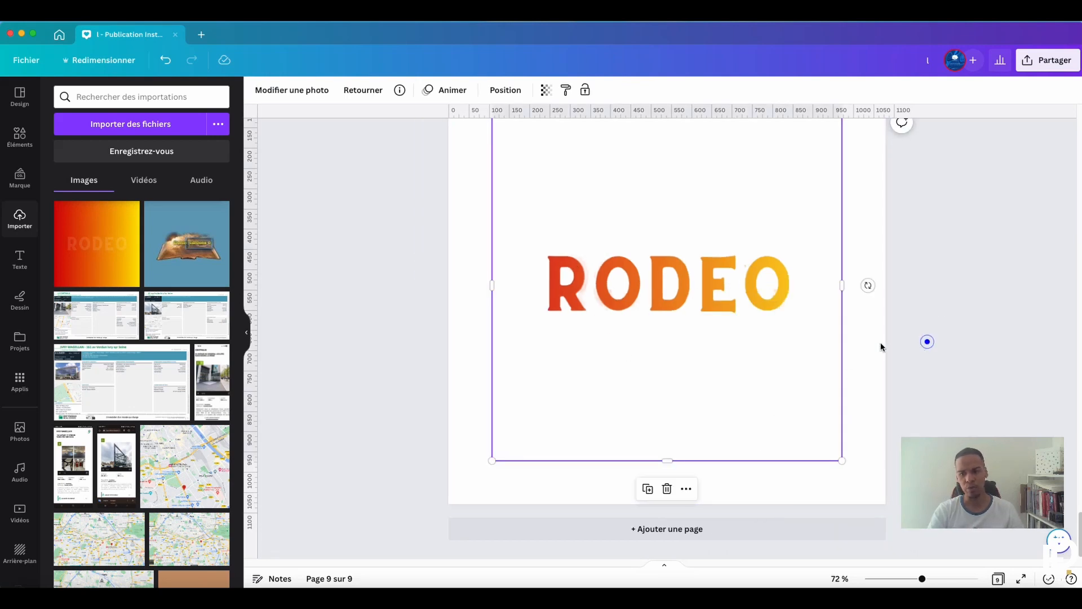
{"action": "left_click", "coordinate": [654, 272]}
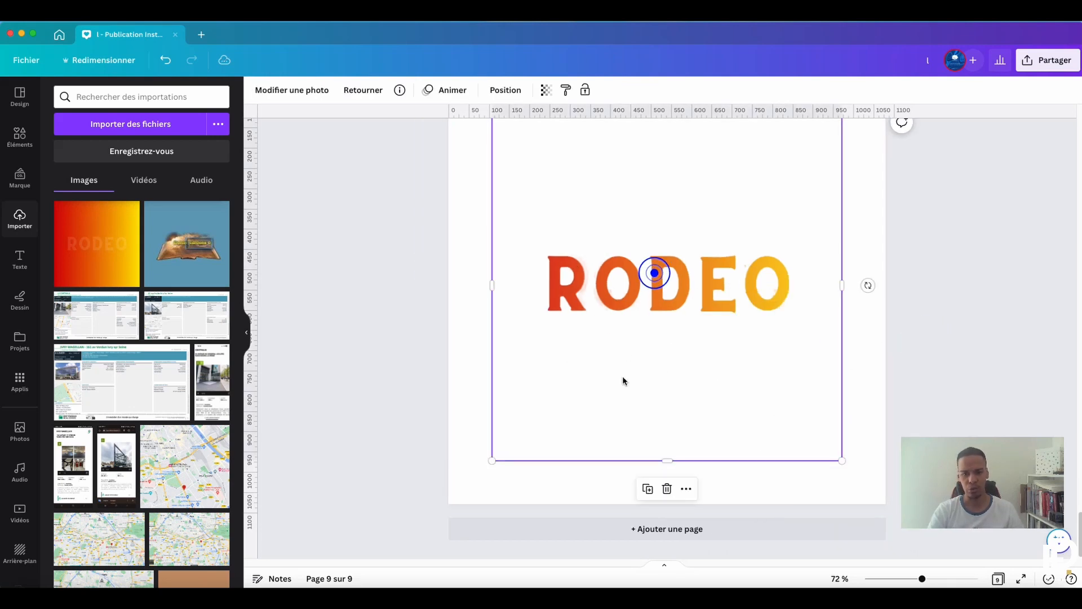
Step: Reopen the background remover for the RODEO cutout, set the eraser brush size to 10 and erase the residue beside the letter R
{"action": "left_click", "coordinate": [286, 90]}
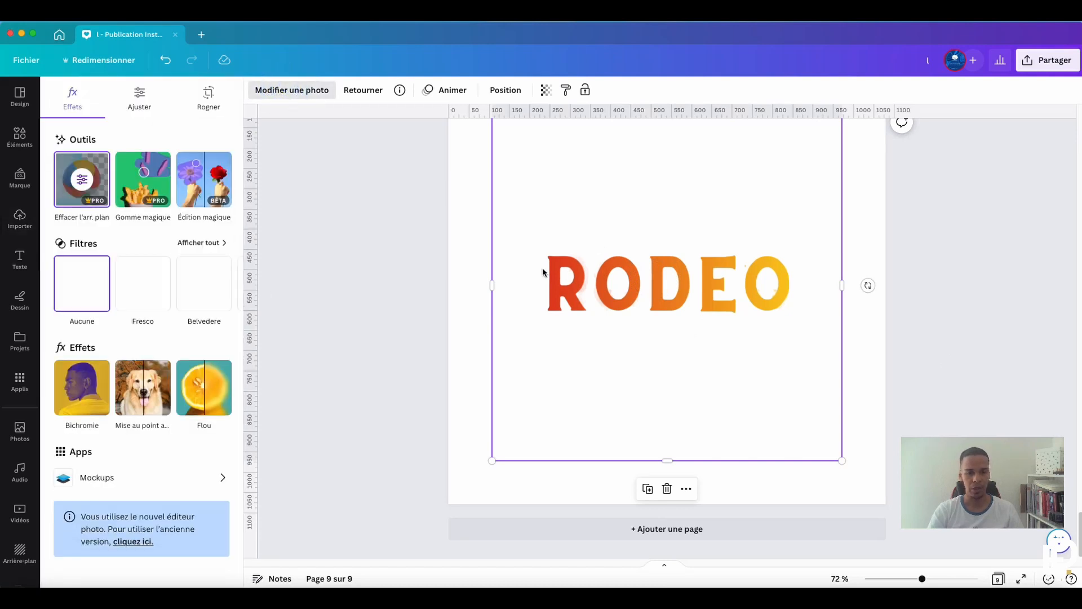
{"action": "left_click", "coordinate": [72, 176]}
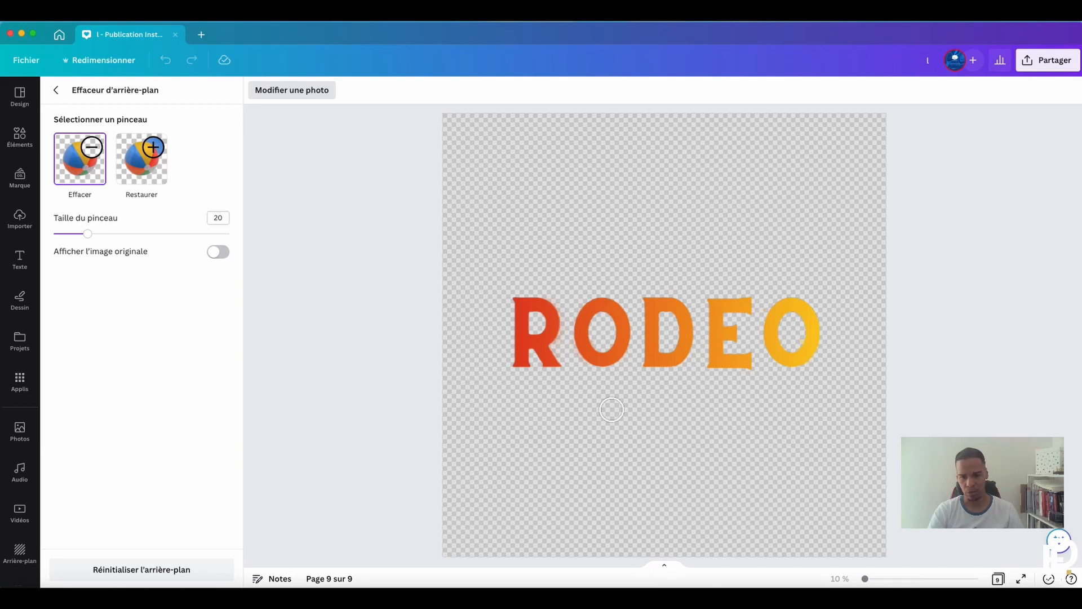
{"action": "left_click", "coordinate": [793, 331]}
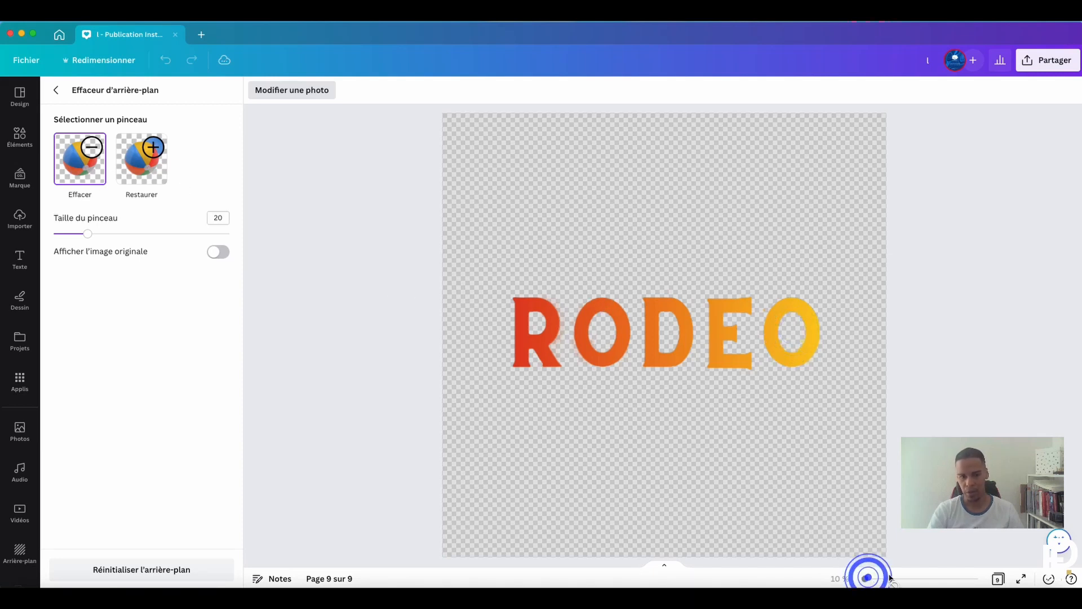
{"action": "left_click_drag", "start_coordinate": [79, 234], "coordinate": [70, 233]}
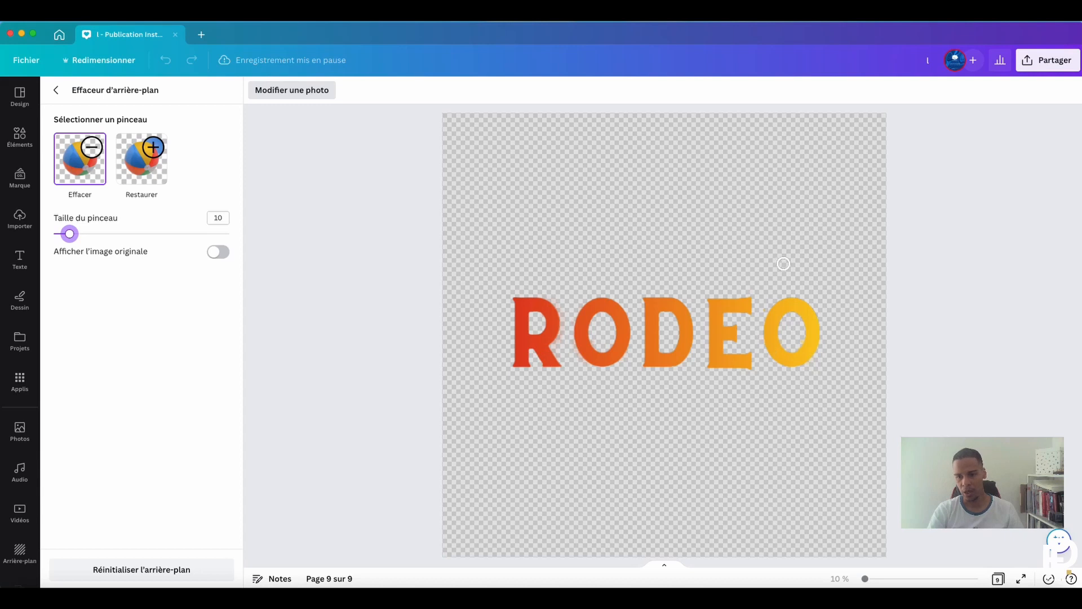
{"action": "left_click", "coordinate": [564, 344]}
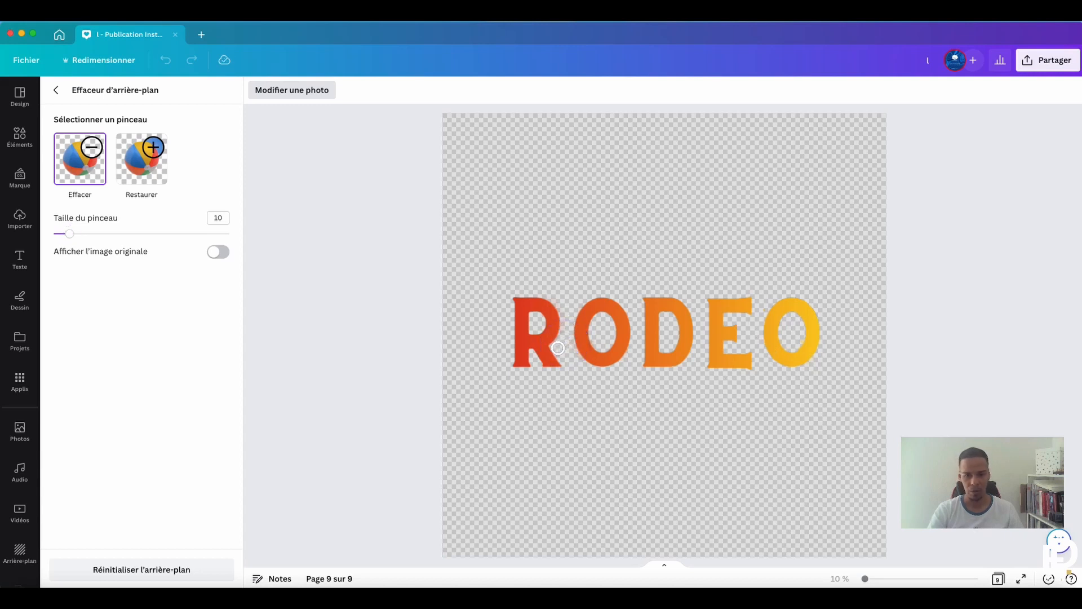
{"action": "left_click", "coordinate": [566, 315]}
{"action": "left_click", "coordinate": [56, 90]}
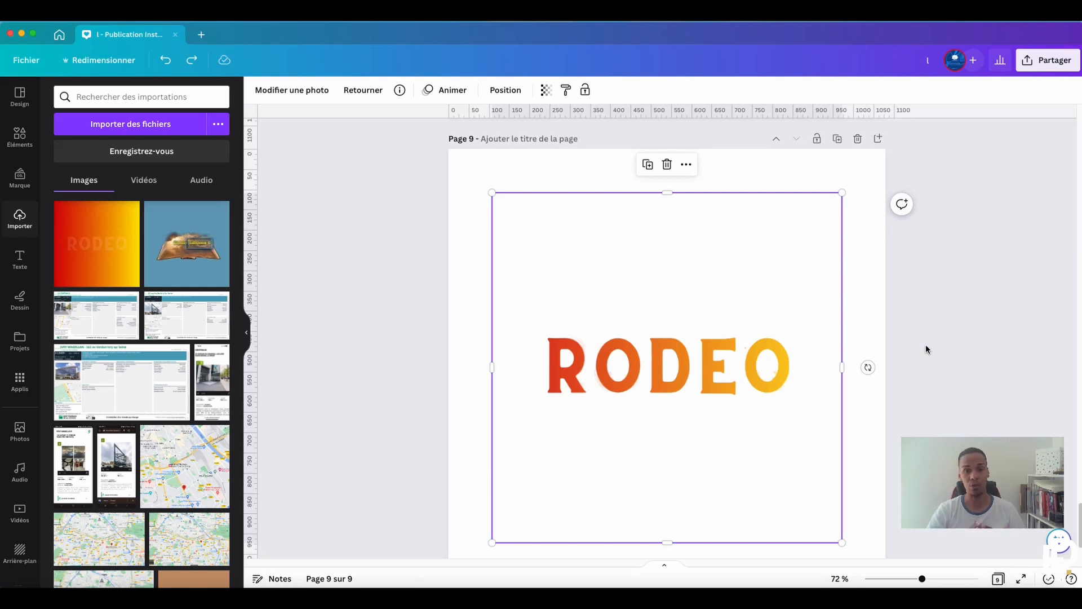
{"action": "left_click", "coordinate": [914, 232]}
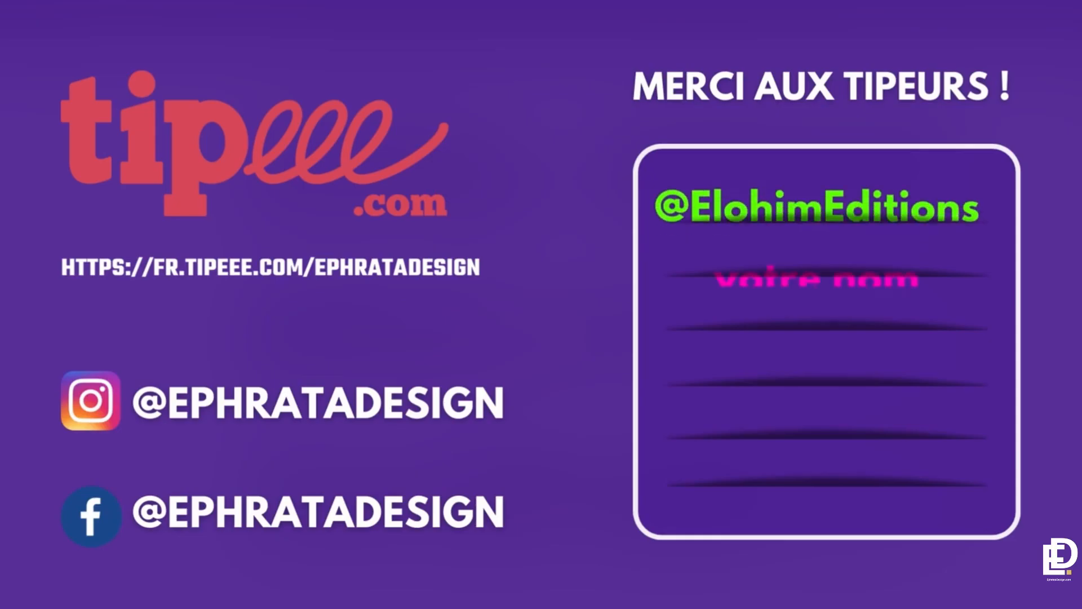